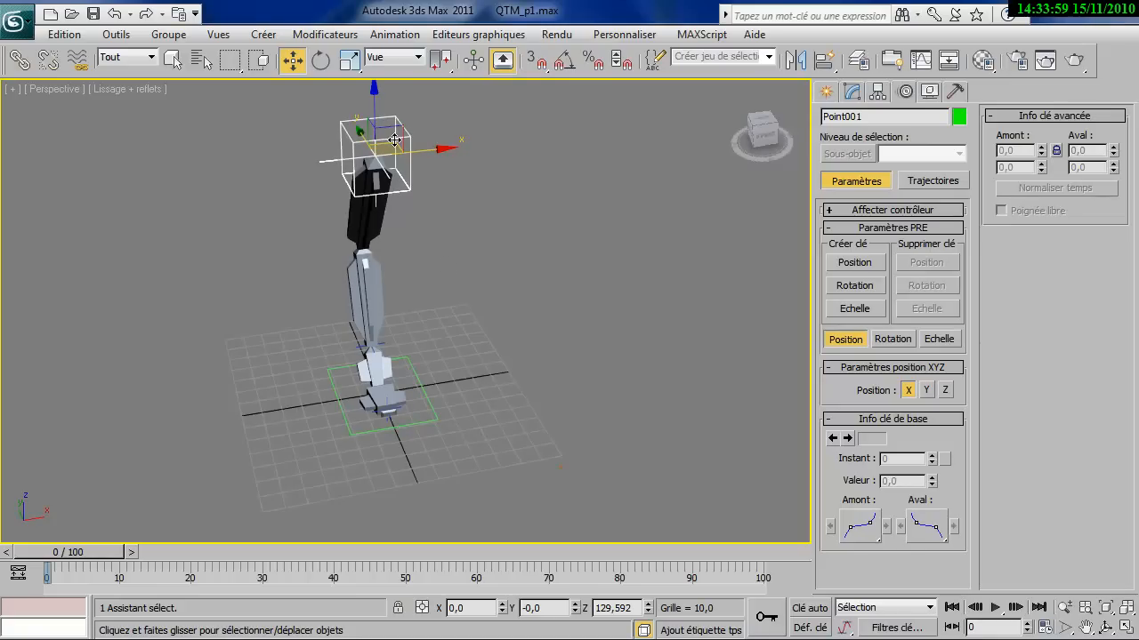
# Step: Move the hip point helper and the foot control together along negative X, about 60 units from the grid centre
pyautogui.keyDown('ctrl'); pyautogui.click(427, 399); pyautogui.keyUp('ctrl')
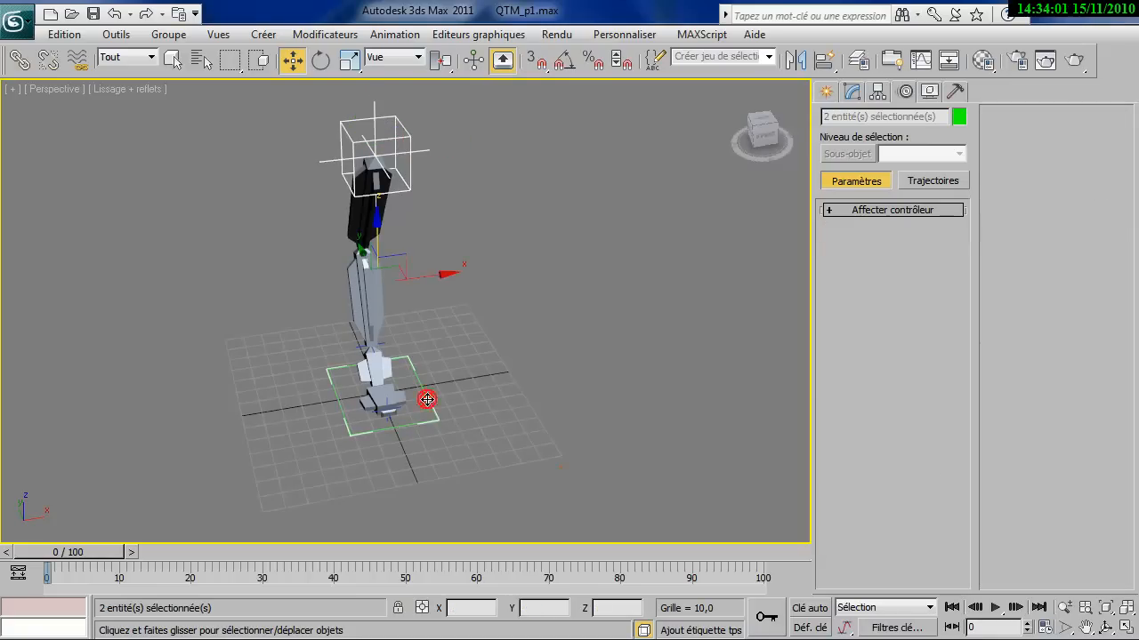
pyautogui.moveTo(440, 273); pyautogui.dragTo(316, 324)
pyautogui.click(441, 375)
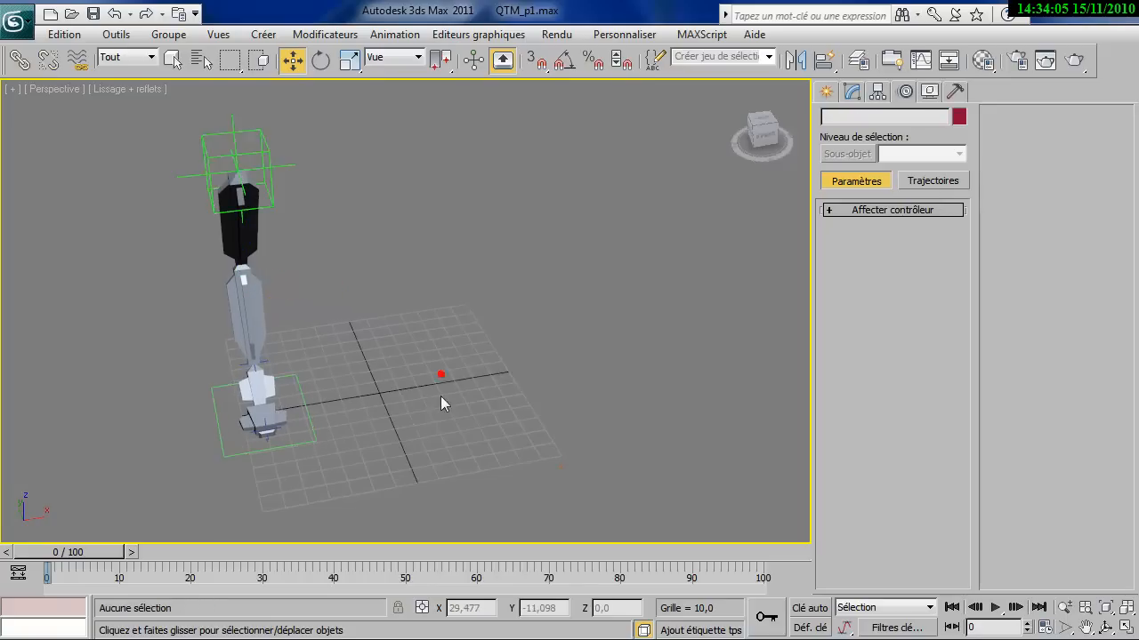
# Step: Create a standard primitive teapot centred on the grid origin, large enough to serve as the body beside the leg
pyautogui.keyDown('alt'); pyautogui.moveTo(428, 409); pyautogui.dragTo(510, 376, button='middle'); pyautogui.keyUp('alt')
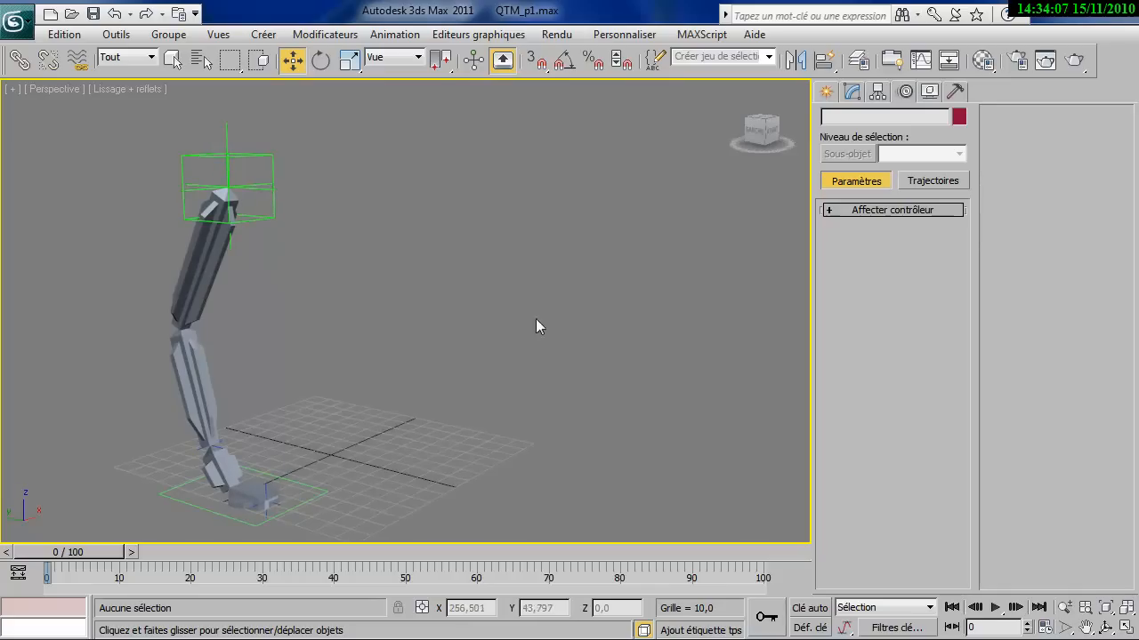
pyautogui.click(828, 91)
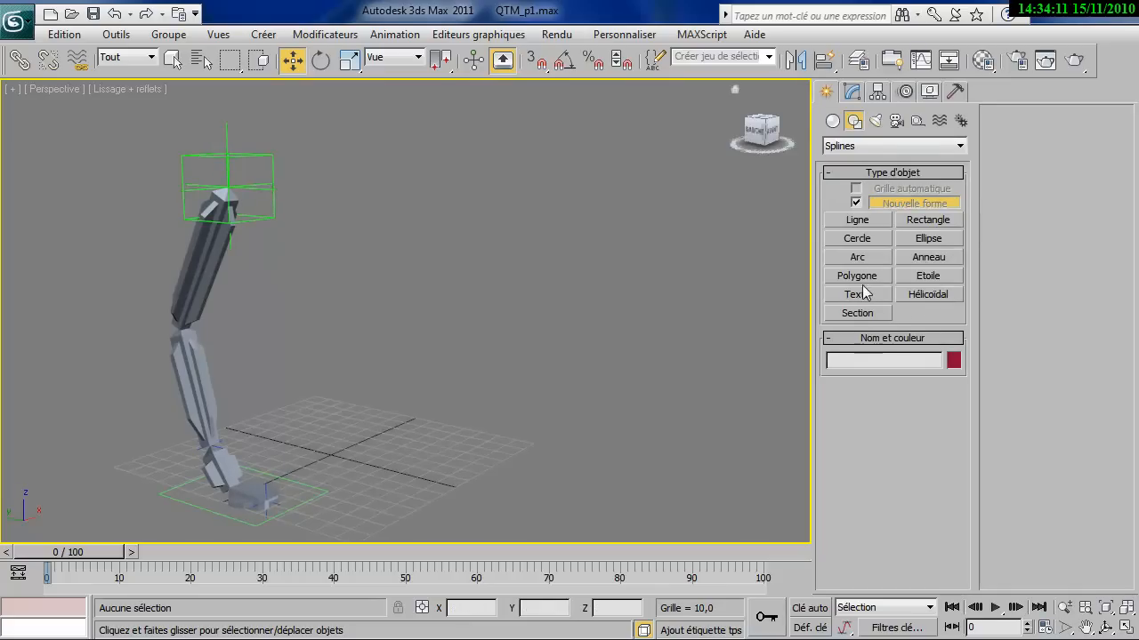
pyautogui.click(832, 121)
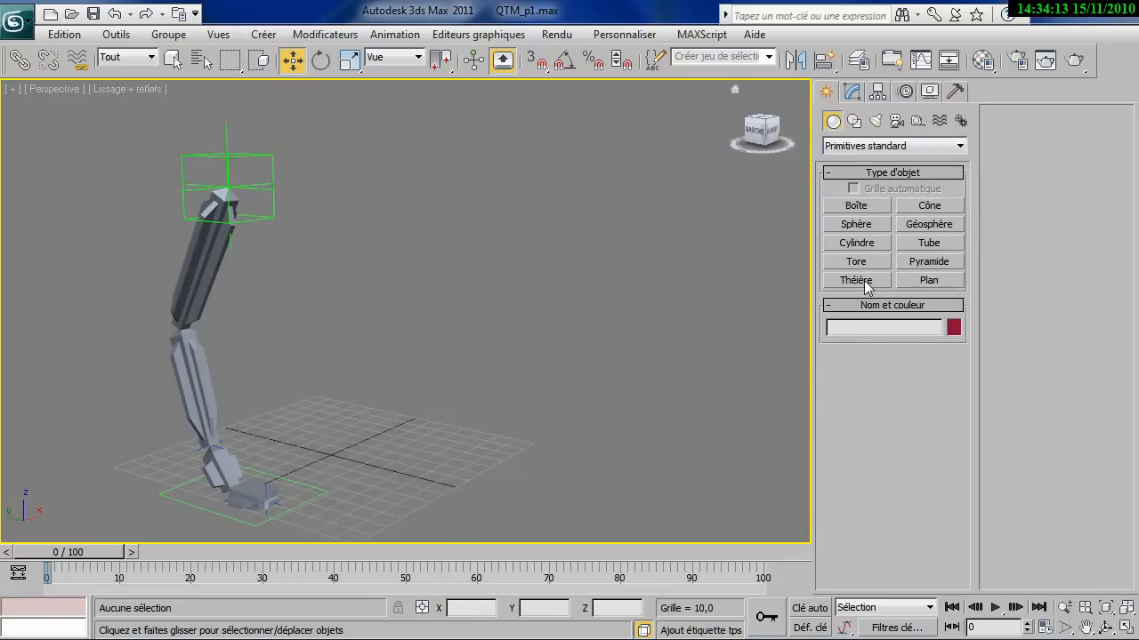
pyautogui.click(856, 280)
pyautogui.moveTo(308, 442); pyautogui.dragTo(285, 414)
pyautogui.keyDown('alt'); pyautogui.moveTo(284, 414); pyautogui.dragTo(338, 498, button='middle'); pyautogui.keyUp('alt')
pyautogui.press('w')
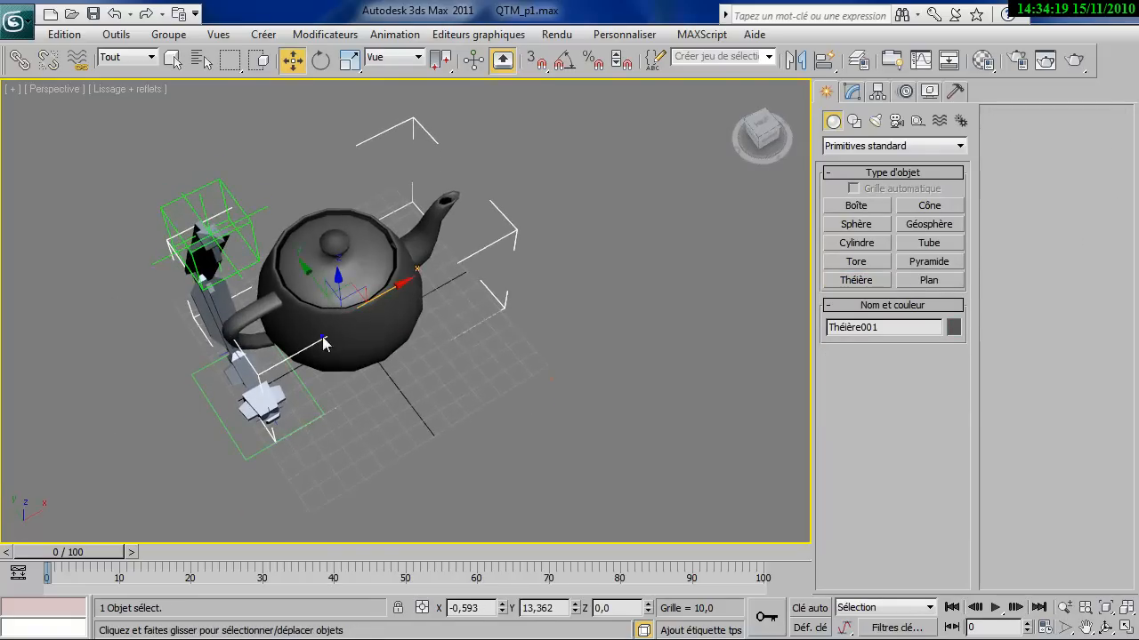
# Step: Rotate the teapot about Z, first to 90 and finally to -90 degrees
pyautogui.rightClick(376, 362)
pyautogui.click(418, 383)
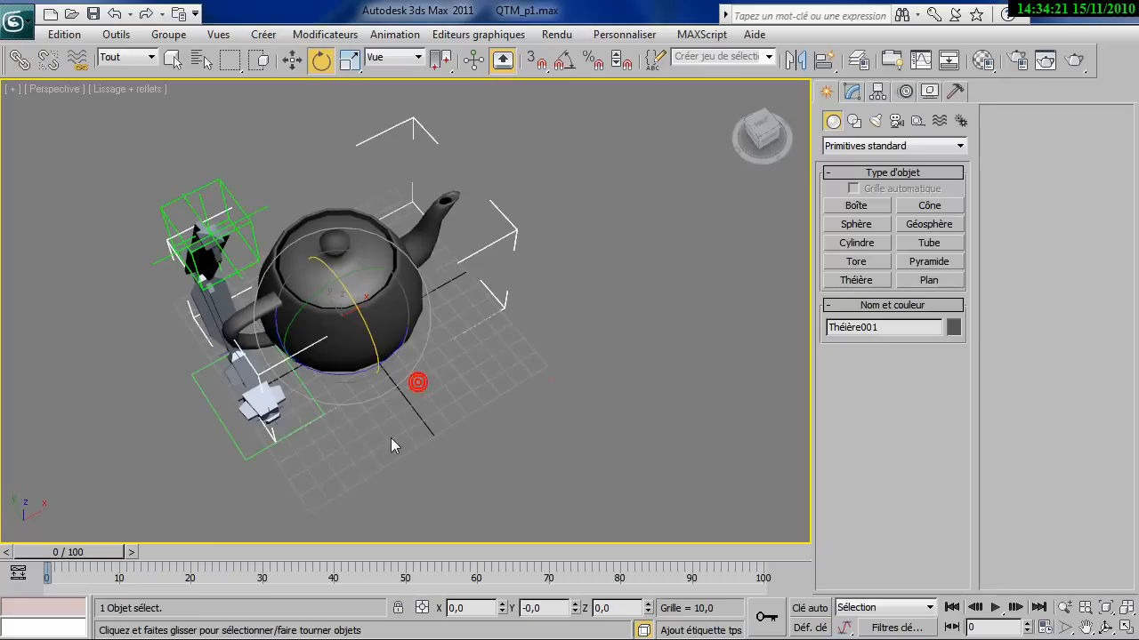
pyautogui.doubleClick(617, 609)
pyautogui.write('90')
pyautogui.press('Return')
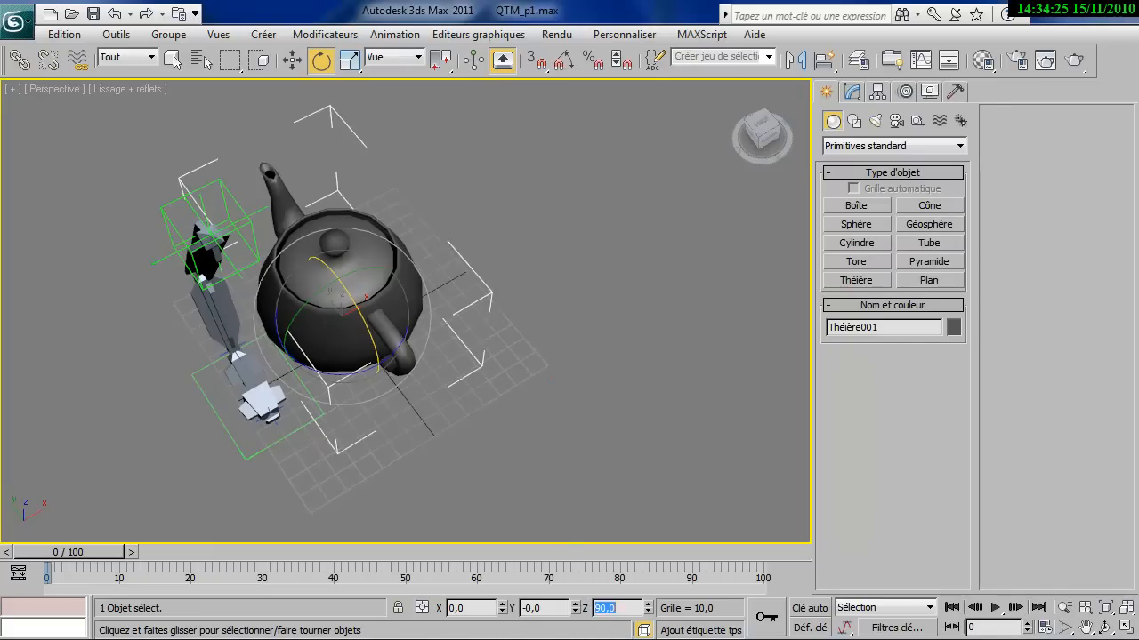
pyautogui.click(615, 609)
pyautogui.write('-')
pyautogui.press('Return')
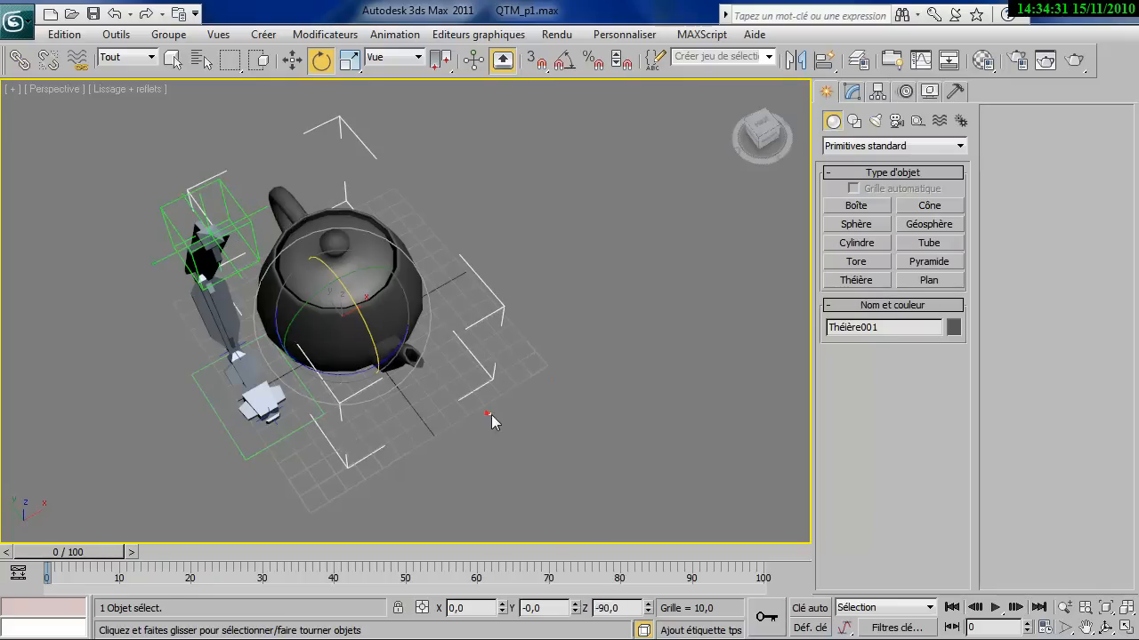
# Step: Raise the teapot along Z to about 118 so that it sits level with the top of the leg
pyautogui.click(491, 415)
pyautogui.keyDown('alt'); pyautogui.moveTo(550, 339); pyautogui.dragTo(501, 262, button='middle'); pyautogui.keyUp('alt')
pyautogui.click(403, 342)
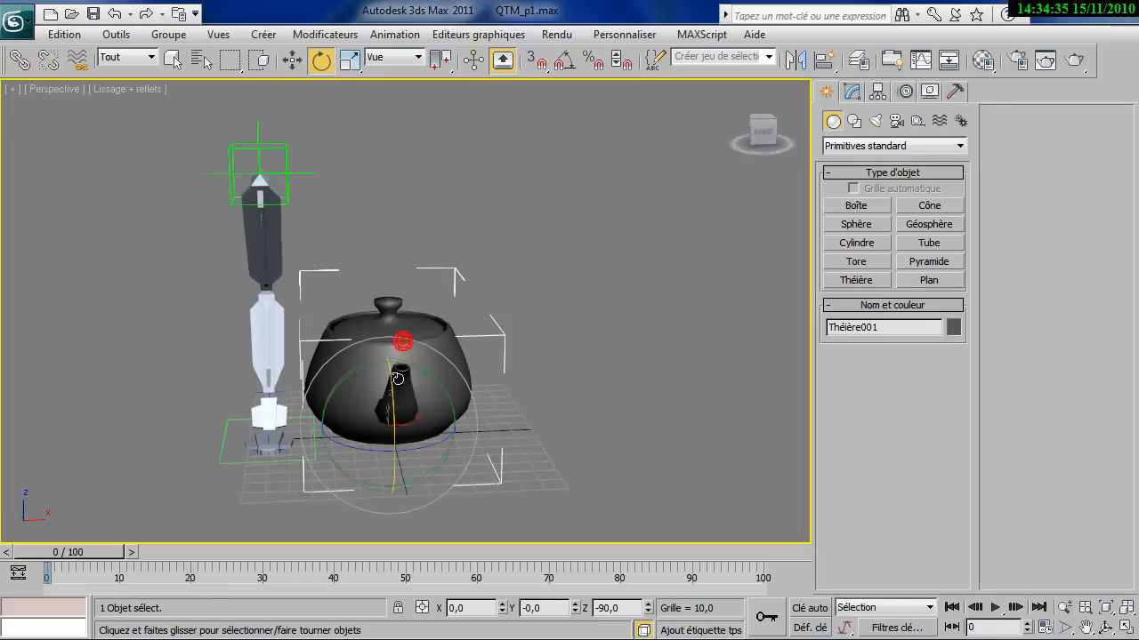
pyautogui.rightClick(439, 365)
pyautogui.click(472, 385)
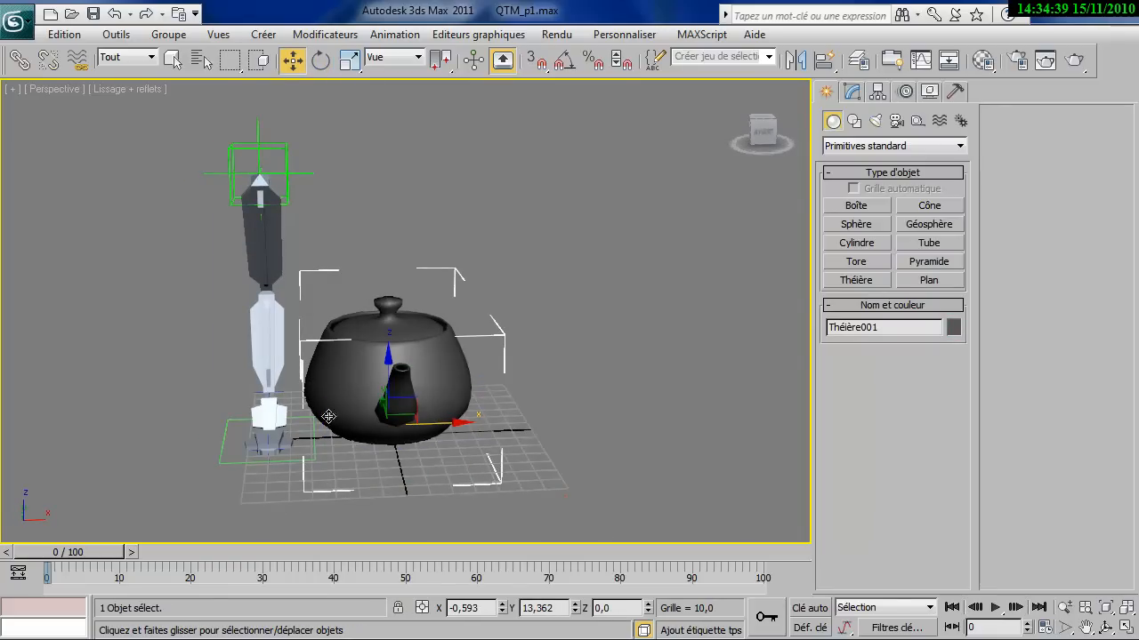
pyautogui.moveTo(388, 360); pyautogui.dragTo(338, 133)
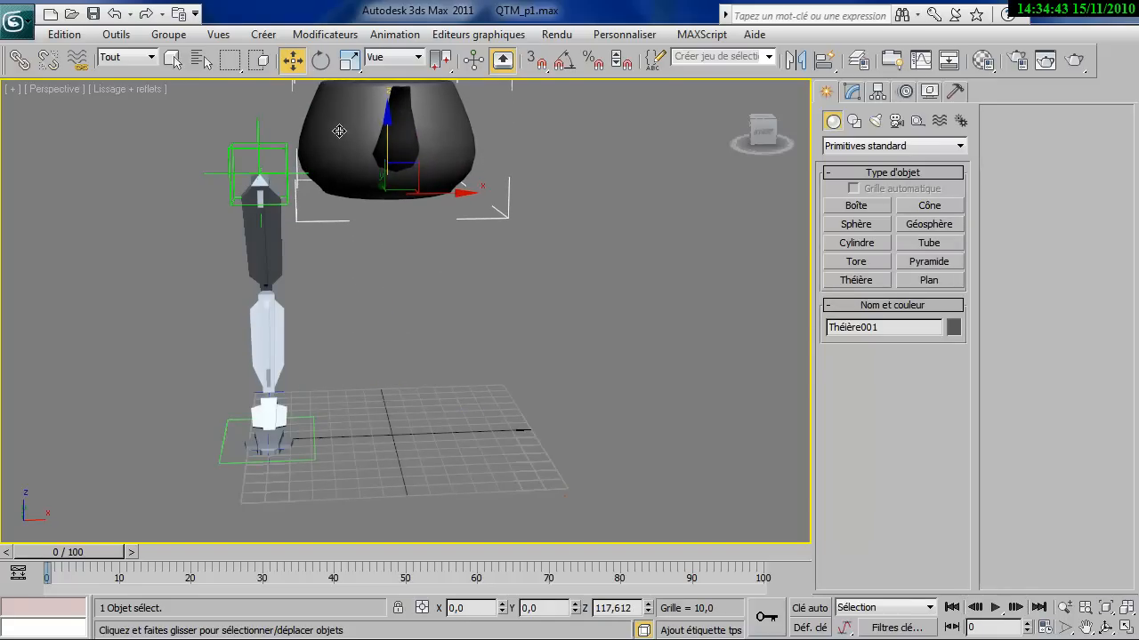
# Step: Adjust only the teapot's pivot, raising it in the left view to hip-helper height, about 130 on Z
pyautogui.keyDown('alt'); pyautogui.moveTo(441, 297); pyautogui.dragTo(533, 311, button='middle'); pyautogui.keyUp('alt')
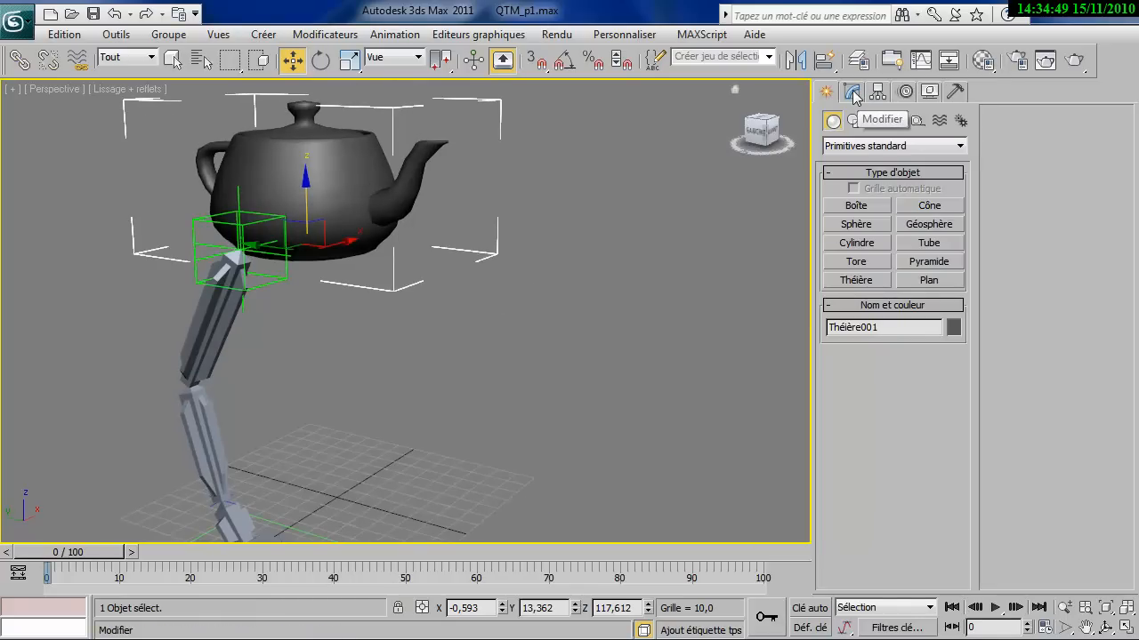
pyautogui.click(880, 93)
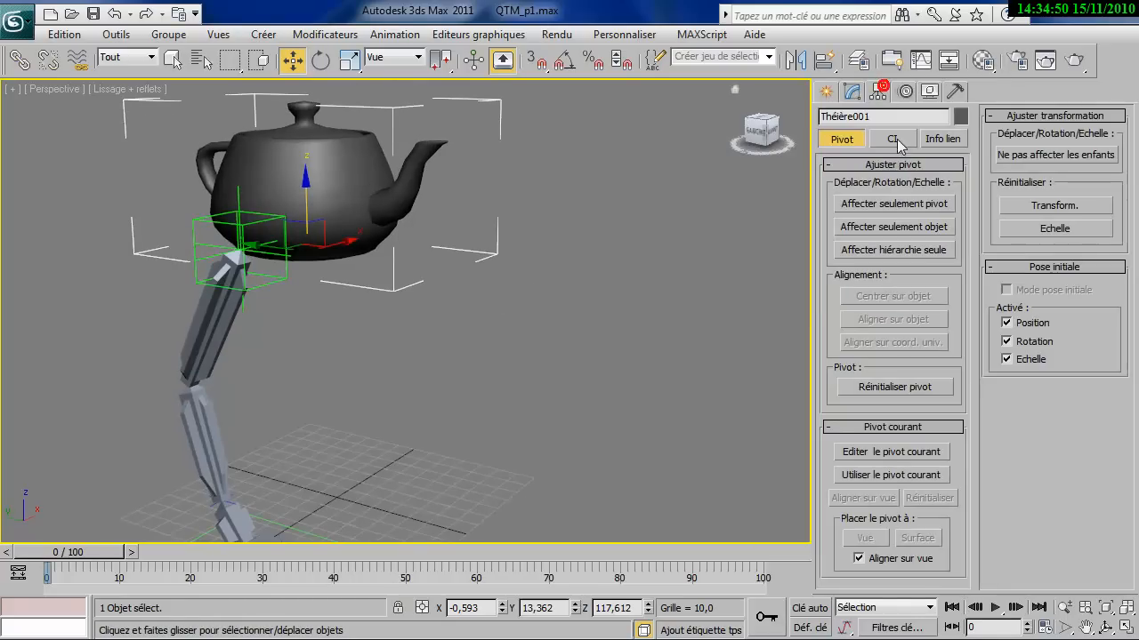
pyautogui.click(894, 205)
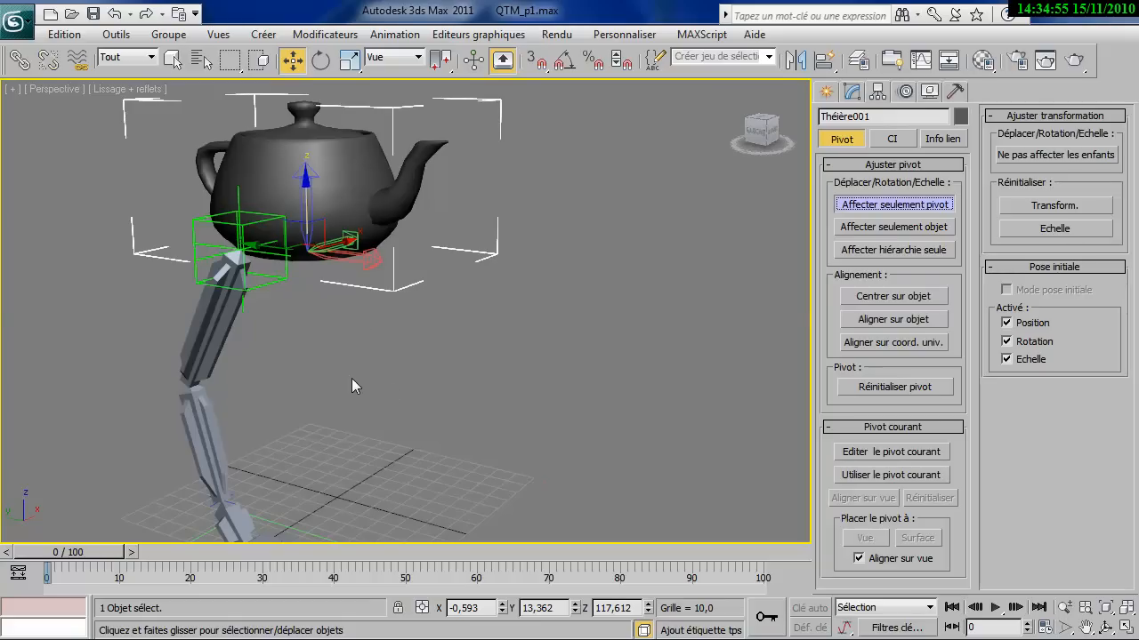
pyautogui.press('l')
pyautogui.moveTo(369, 311); pyautogui.dragTo(420, 436, button='middle')
pyautogui.scroll(10, 460, 367)
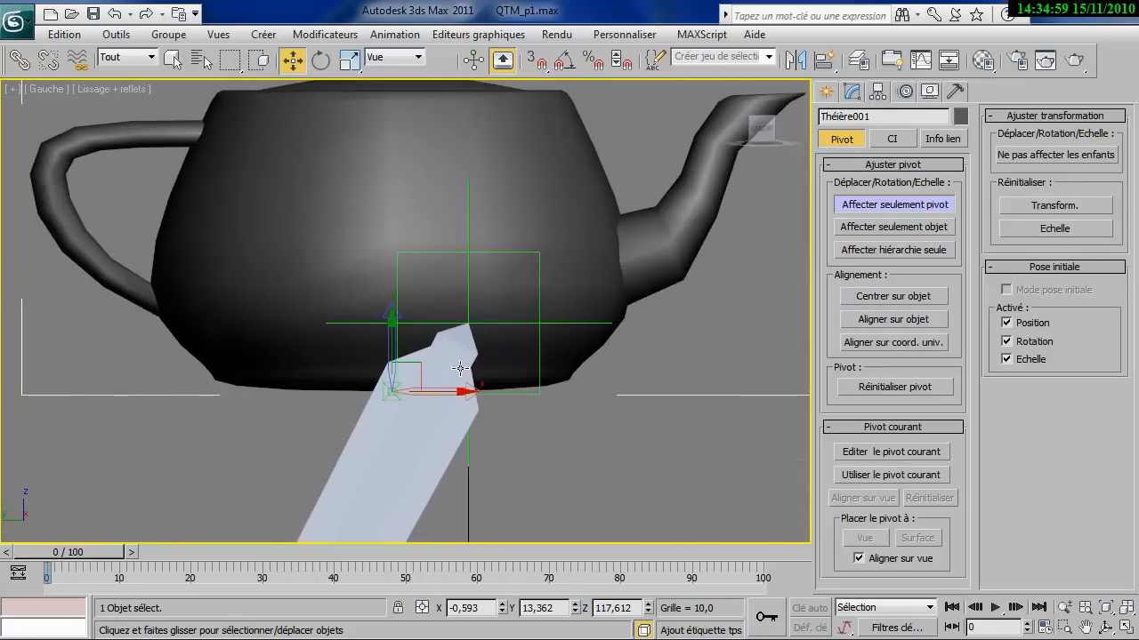
pyautogui.moveTo(392, 336); pyautogui.dragTo(397, 263)
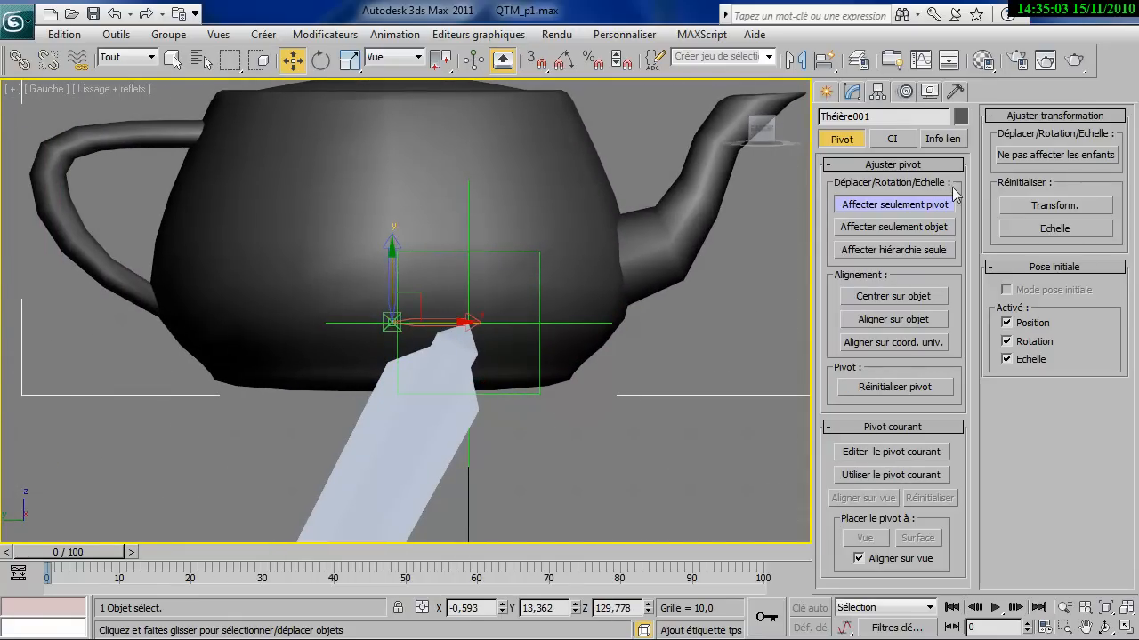
pyautogui.click(908, 205)
# Step: Move the teapot along world Y to about 0, lining up its pivot with the hip helper
pyautogui.moveTo(454, 322); pyautogui.dragTo(530, 322)
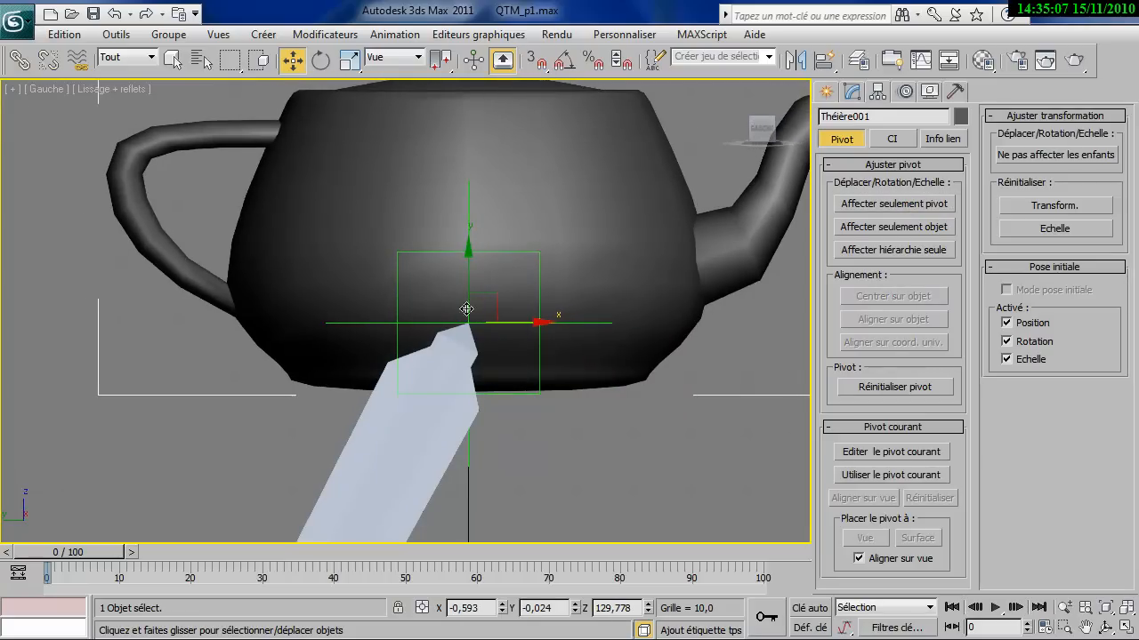
pyautogui.press('p')
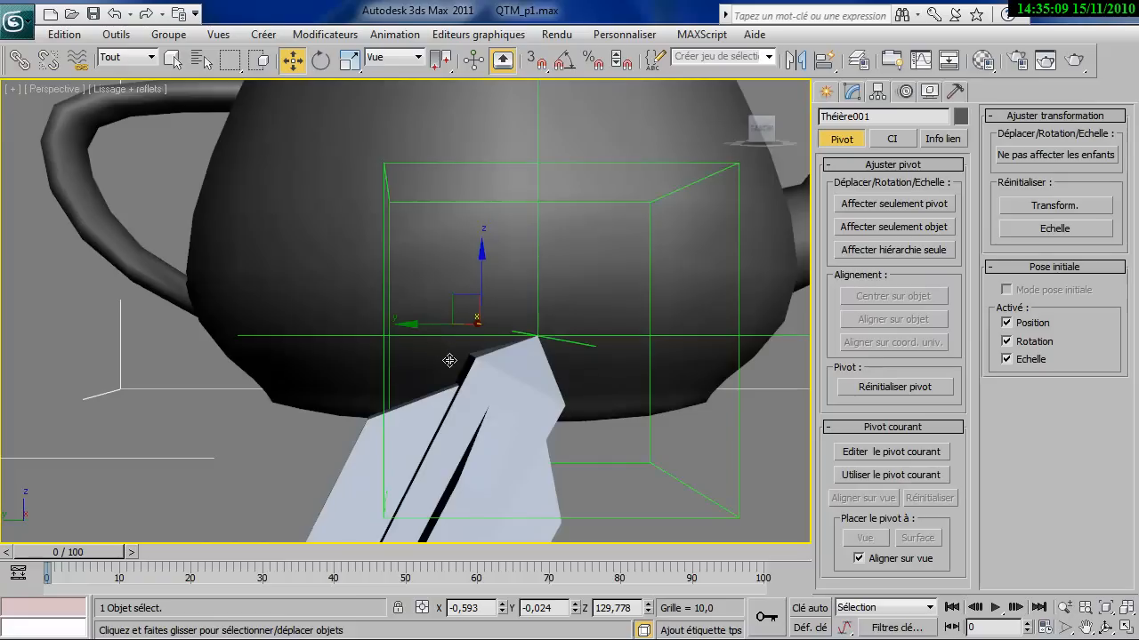
pyautogui.scroll(-3, 524, 335)
pyautogui.keyDown('alt'); pyautogui.moveTo(596, 313); pyautogui.dragTo(471, 305, button='middle'); pyautogui.keyUp('alt')
pyautogui.scroll(-5, 471, 304)
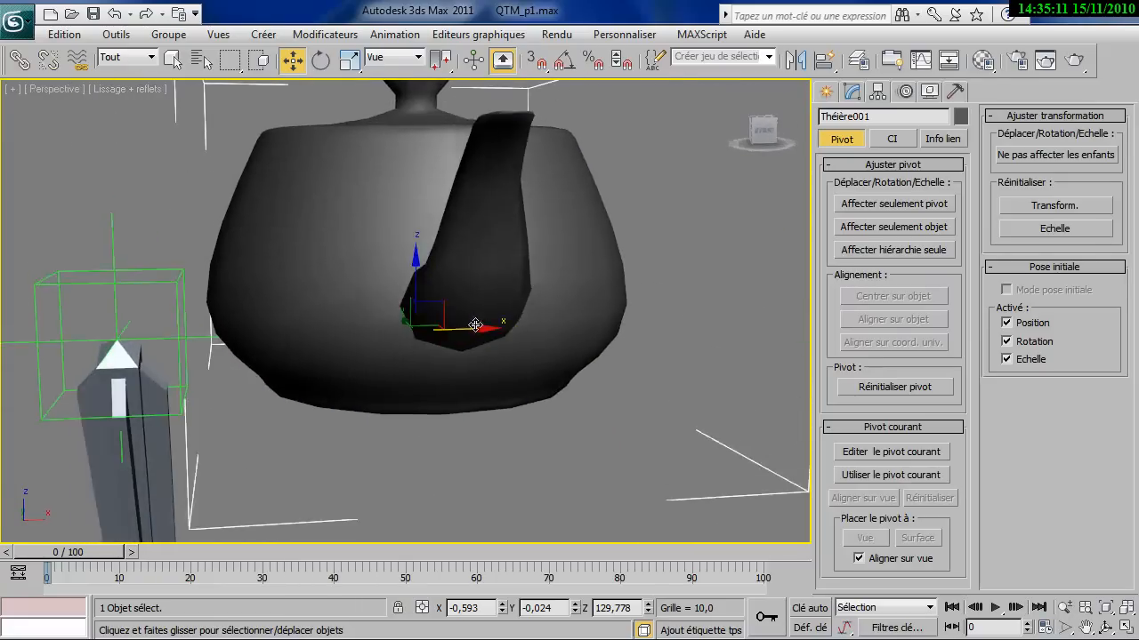
# Step: Move the hip helper and foot control together along X until the leg meets the teapot's side
pyautogui.click(271, 184)
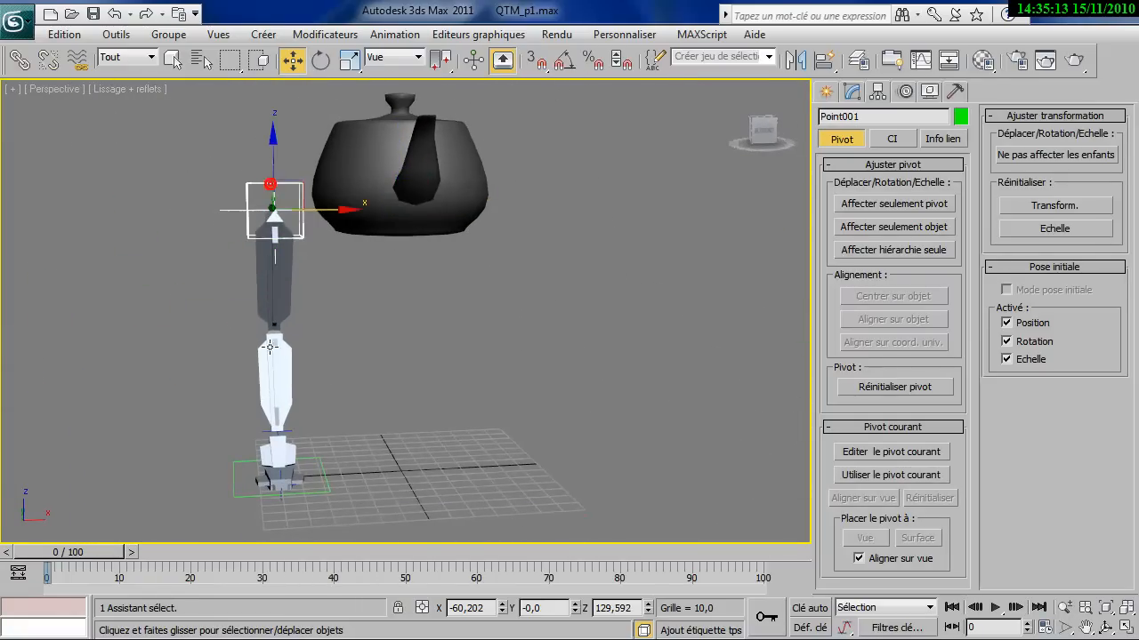
pyautogui.keyDown('ctrl'); pyautogui.click(232, 474); pyautogui.keyUp('ctrl')
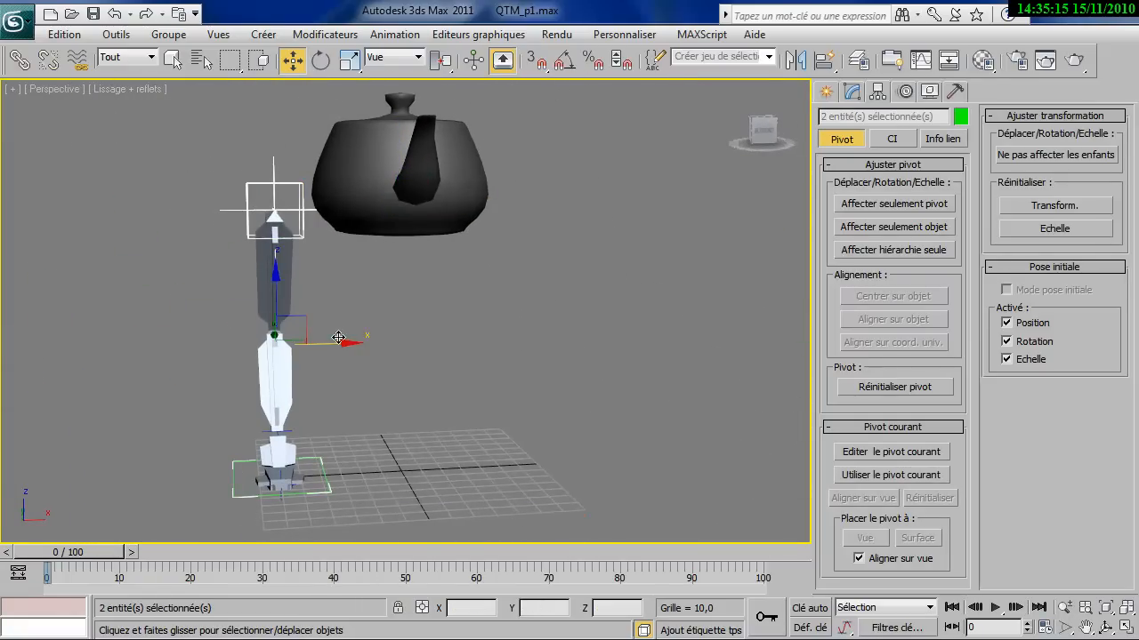
pyautogui.moveTo(340, 343); pyautogui.dragTo(377, 347)
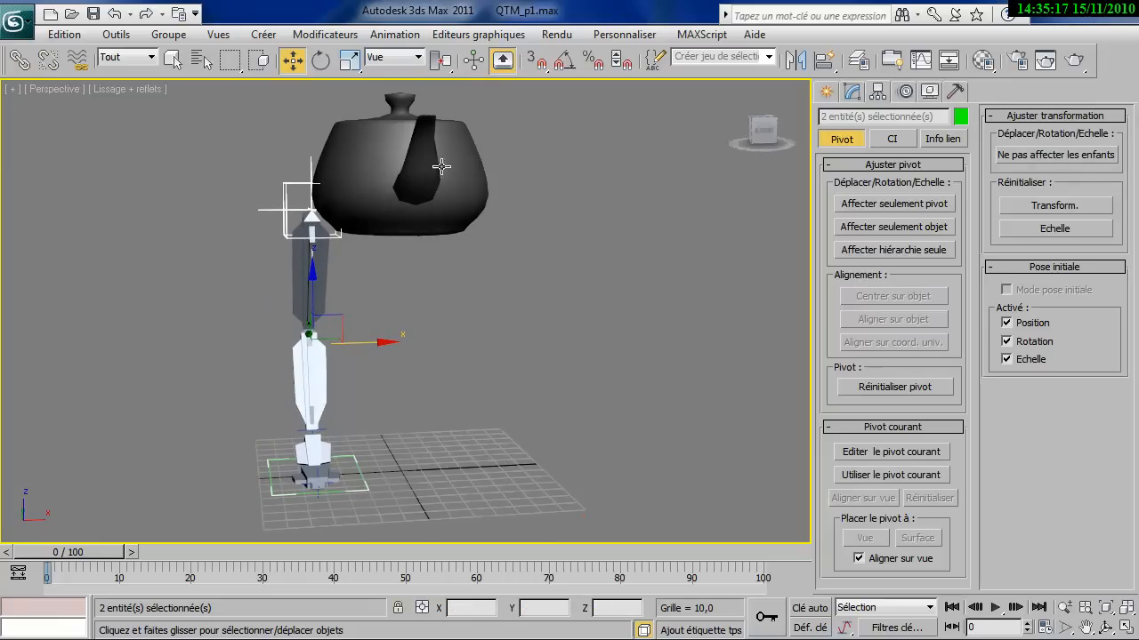
# Step: Select the entire leg rig, including the hip helper with its bones and the foot control with its children
pyautogui.doubleClick(286, 193)
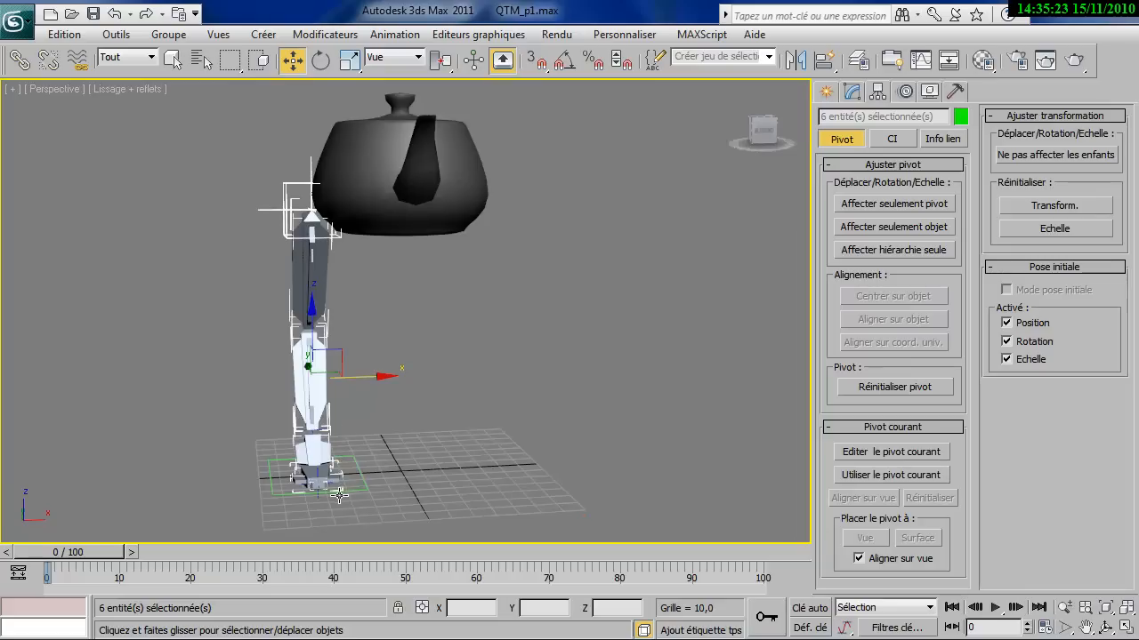
pyautogui.moveTo(380, 478); pyautogui.dragTo(471, 360, button='middle')
pyautogui.scroll(5, 346, 397)
pyautogui.moveTo(346, 397); pyautogui.dragTo(439, 301, button='middle')
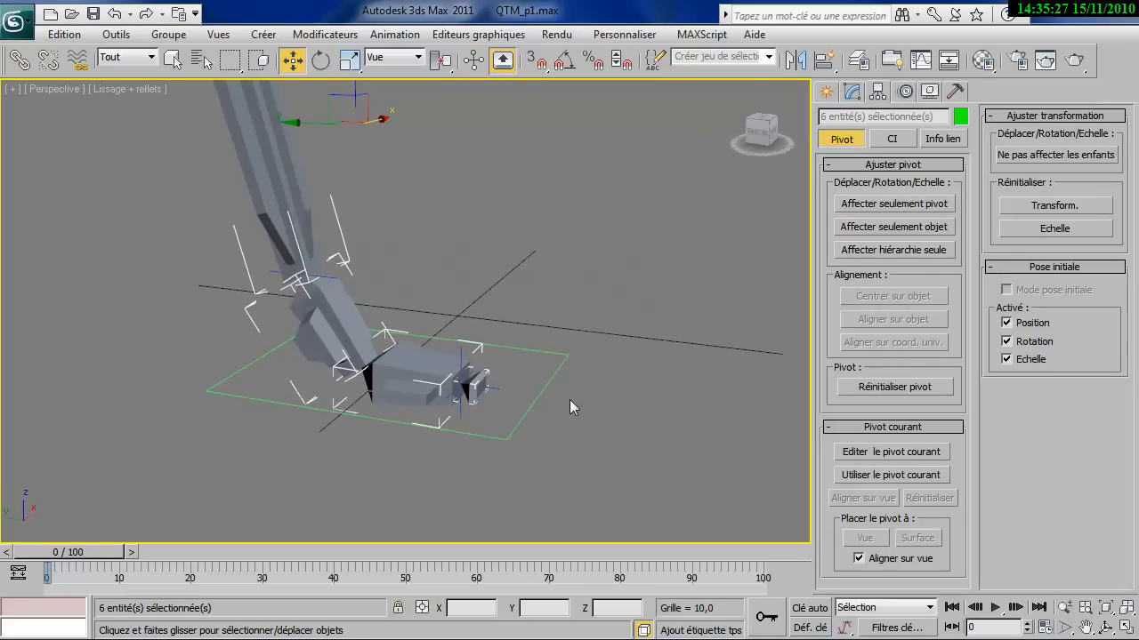
pyautogui.moveTo(569, 399); pyautogui.dragTo(530, 401, button='middle')
pyautogui.scroll(-5, 400, 241)
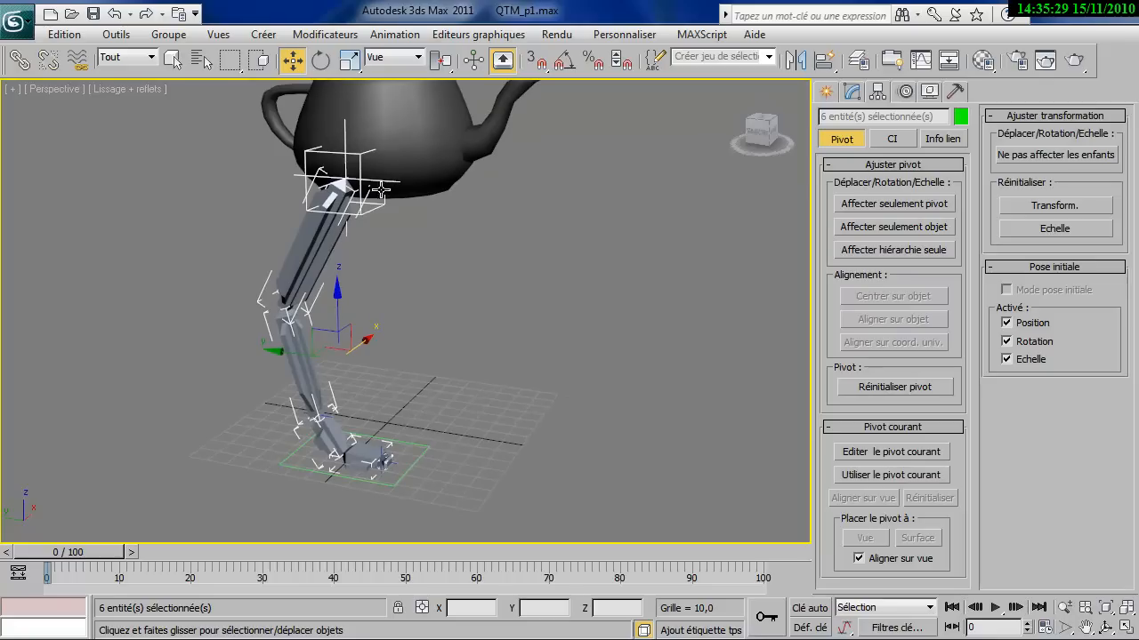
pyautogui.moveTo(480, 506); pyautogui.dragTo(480, 506)
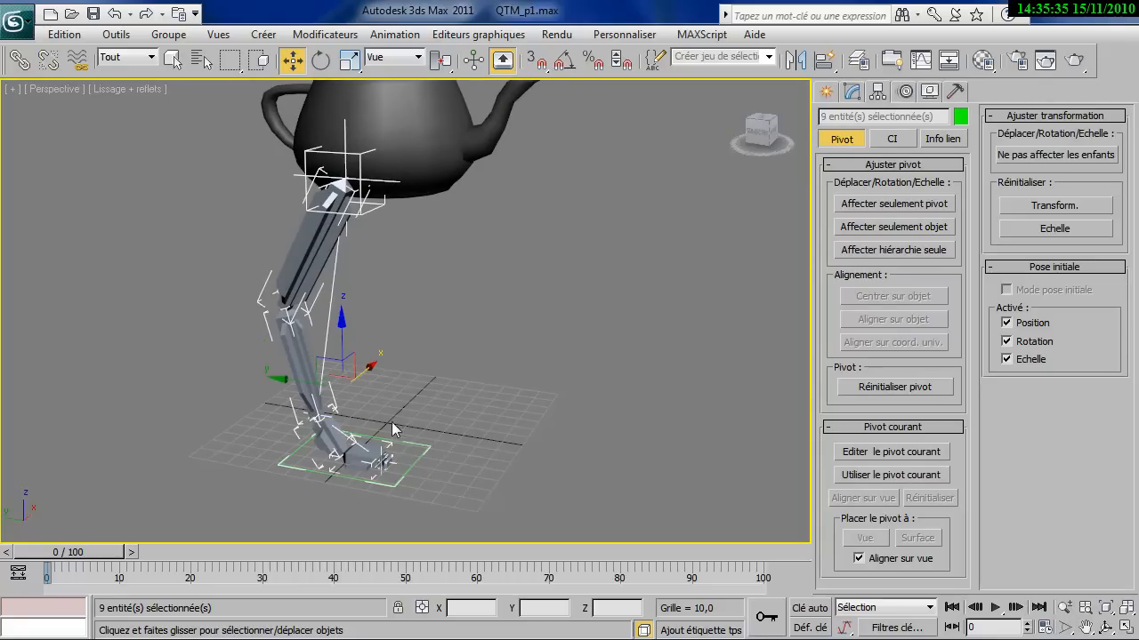
# Step: Set the transform center of the selected leg rig to the transform coordinate center
pyautogui.keyDown('alt'); pyautogui.moveTo(493, 424); pyautogui.dragTo(356, 353, button='middle'); pyautogui.keyUp('alt')
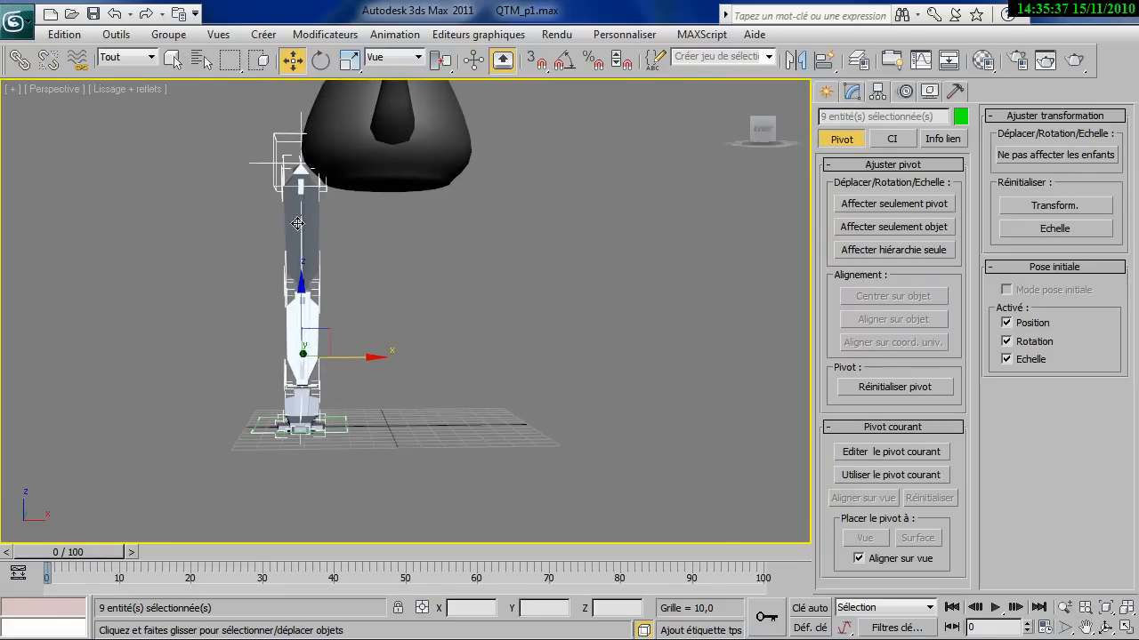
pyautogui.keyDown('alt'); pyautogui.moveTo(306, 456); pyautogui.dragTo(453, 465, button='middle'); pyautogui.keyUp('alt')
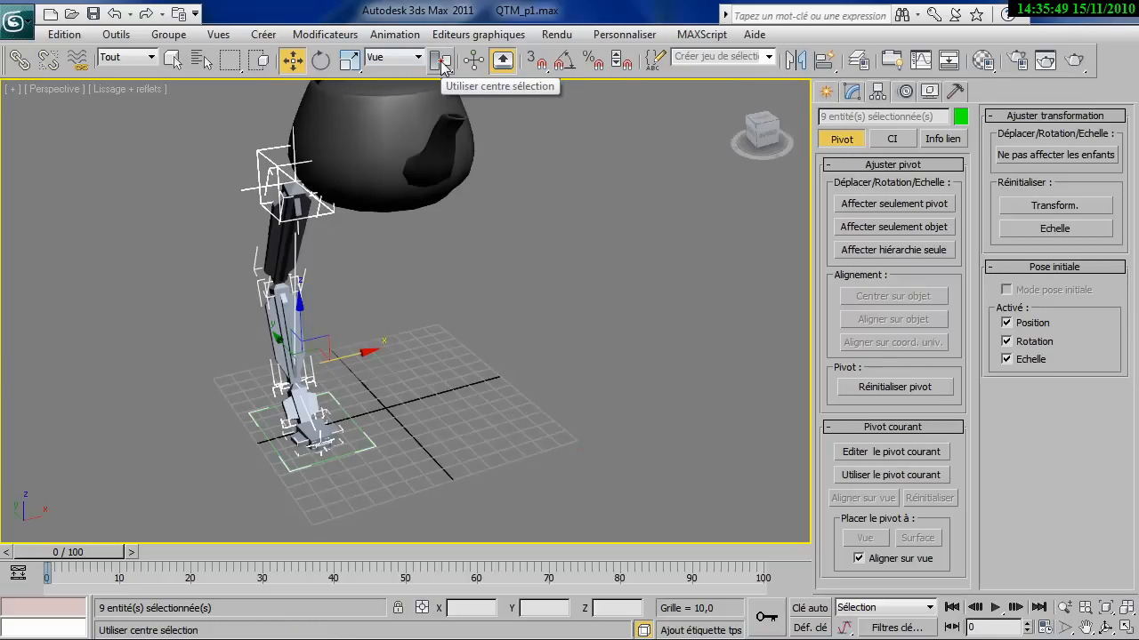
pyautogui.moveTo(442, 67); pyautogui.dragTo(446, 140)
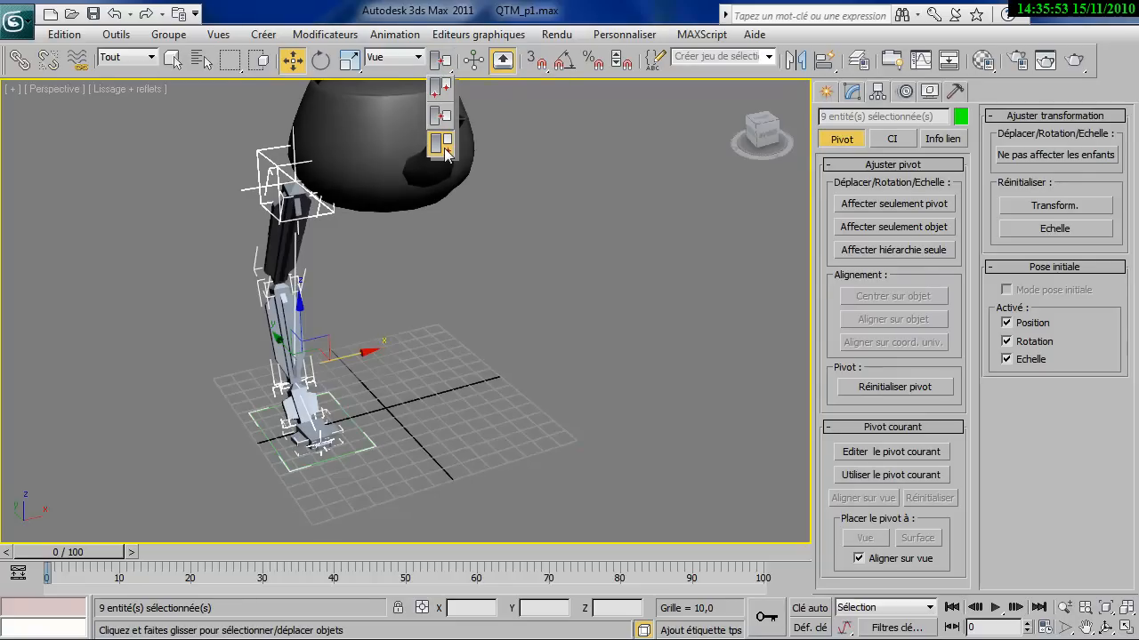
pyautogui.moveTo(445, 147); pyautogui.dragTo(446, 146)
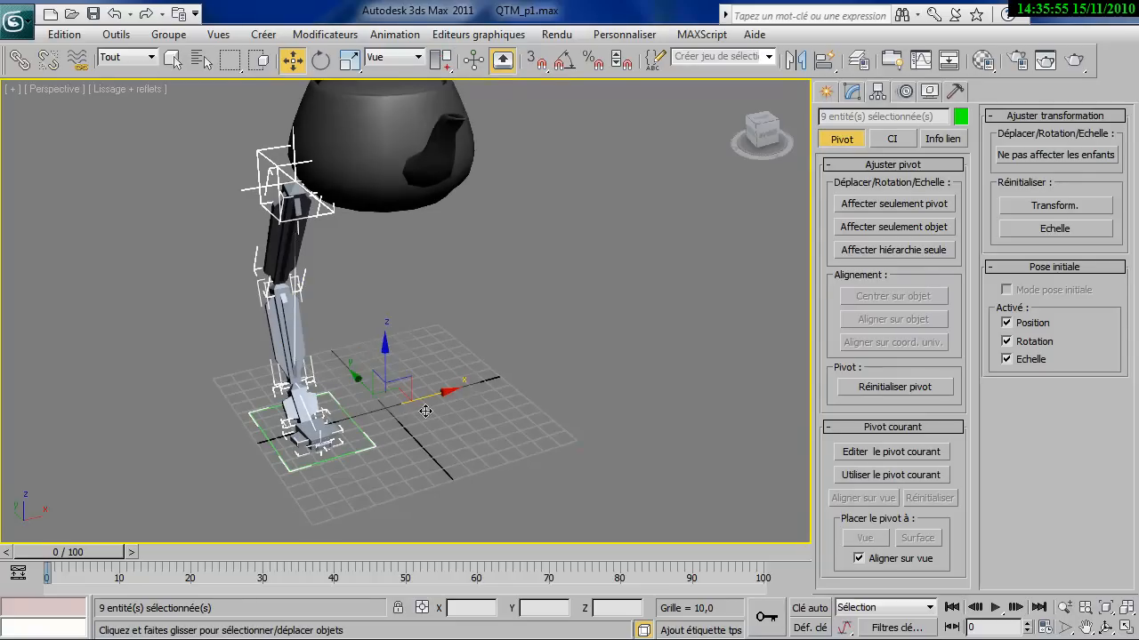
# Step: Mirror the selected leg rig across the X axis as a copy with an offset of 0,0, including the IK limits
pyautogui.keyDown('alt'); pyautogui.moveTo(417, 440); pyautogui.dragTo(331, 150, button='middle'); pyautogui.keyUp('alt')
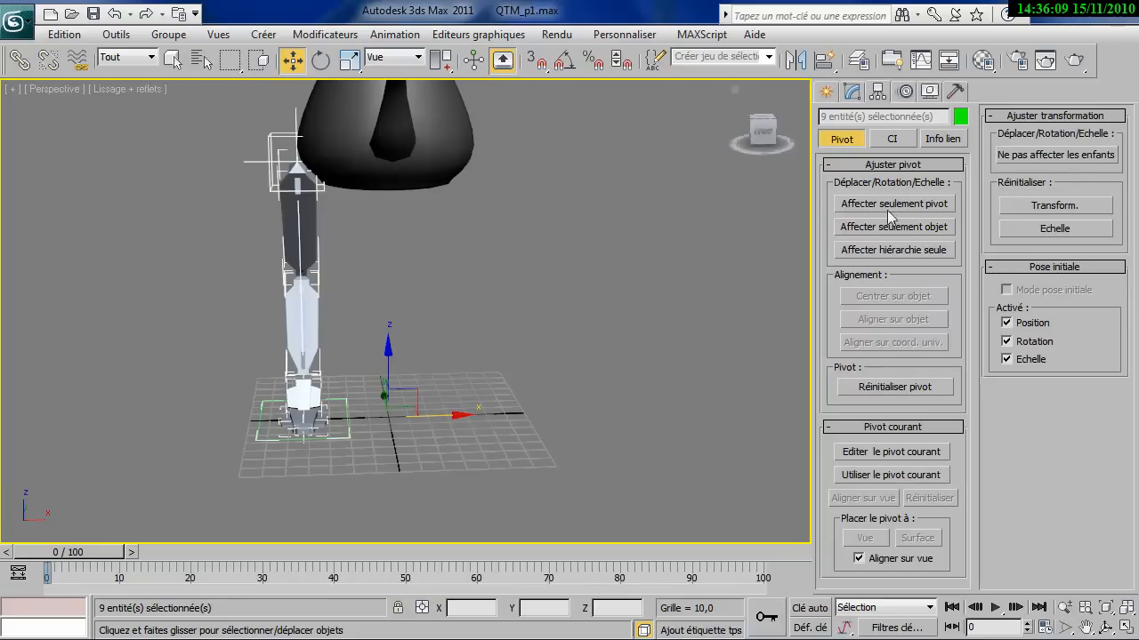
pyautogui.click(790, 60)
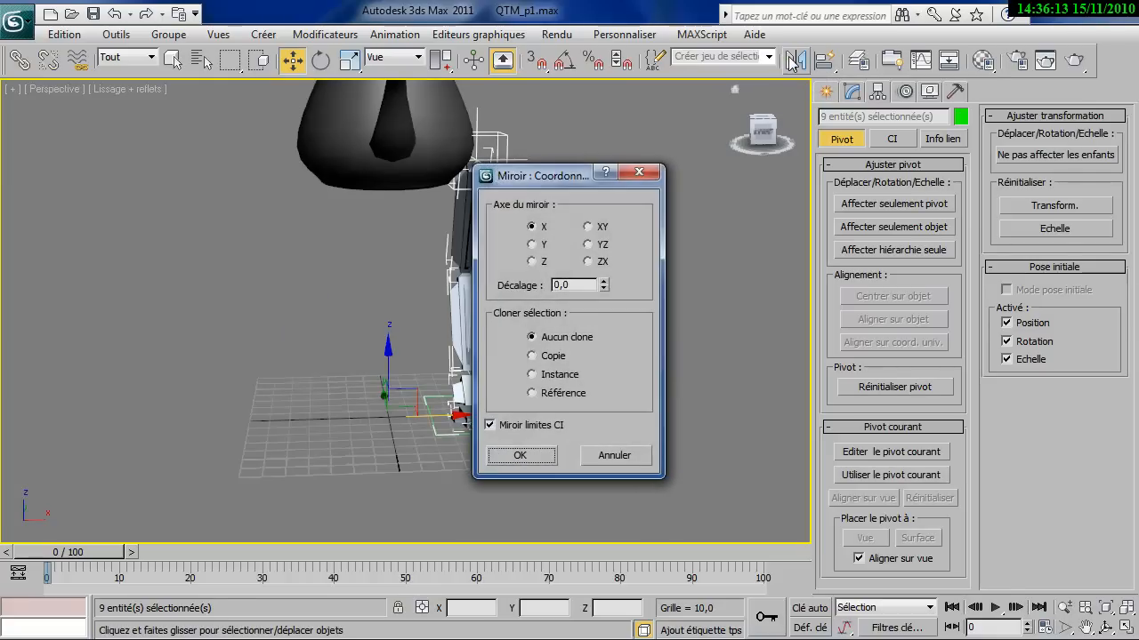
pyautogui.moveTo(614, 169); pyautogui.dragTo(783, 181)
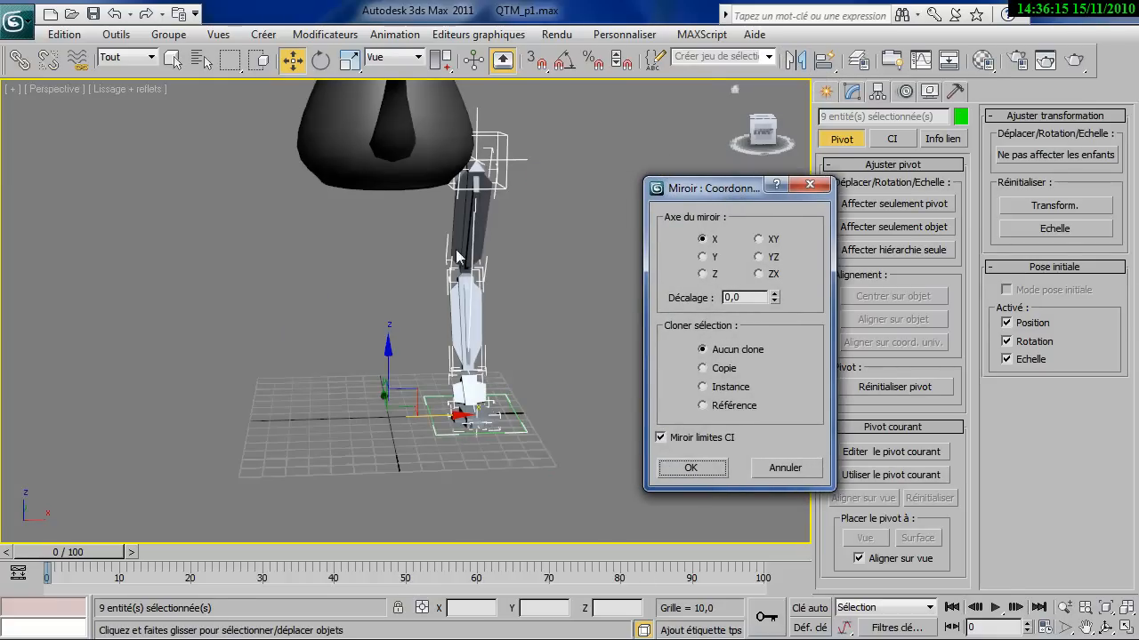
pyautogui.click(725, 370)
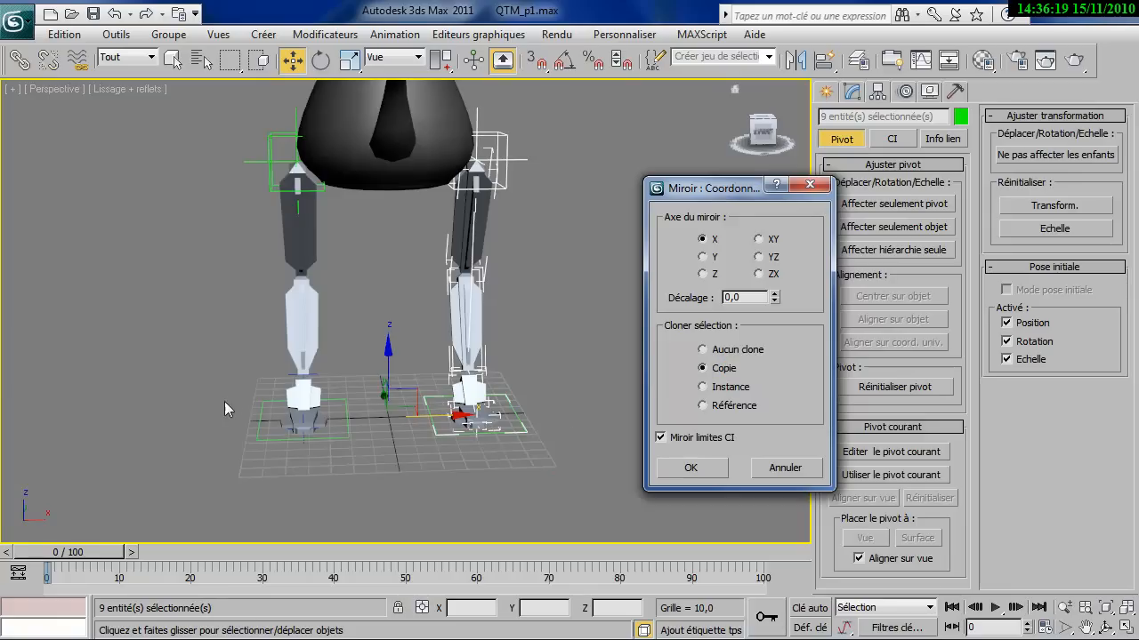
pyautogui.click(693, 462)
pyautogui.click(610, 424)
# Step: Select both legs' hip helpers and link them to the teapot as their parent
pyautogui.keyDown('alt'); pyautogui.moveTo(610, 424); pyautogui.dragTo(549, 395, button='middle'); pyautogui.keyUp('alt')
pyautogui.click(386, 265)
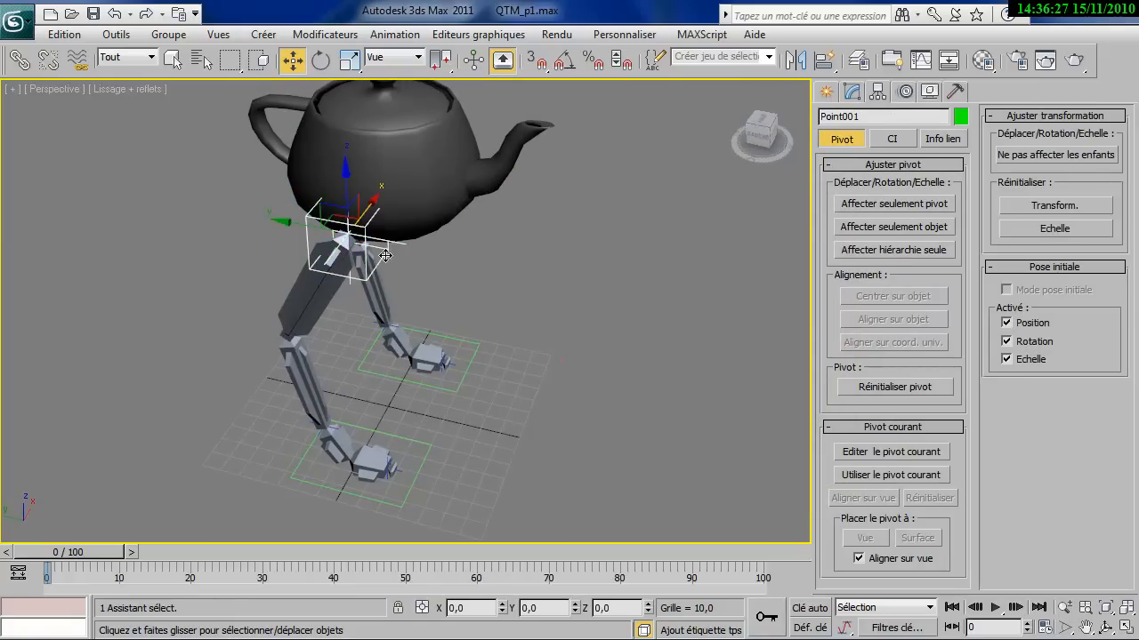
pyautogui.keyDown('alt'); pyautogui.moveTo(386, 265); pyautogui.dragTo(466, 290, button='middle'); pyautogui.keyUp('alt')
pyautogui.scroll(3, 446, 230)
pyautogui.keyDown('ctrl'); pyautogui.click(504, 147); pyautogui.keyUp('ctrl')
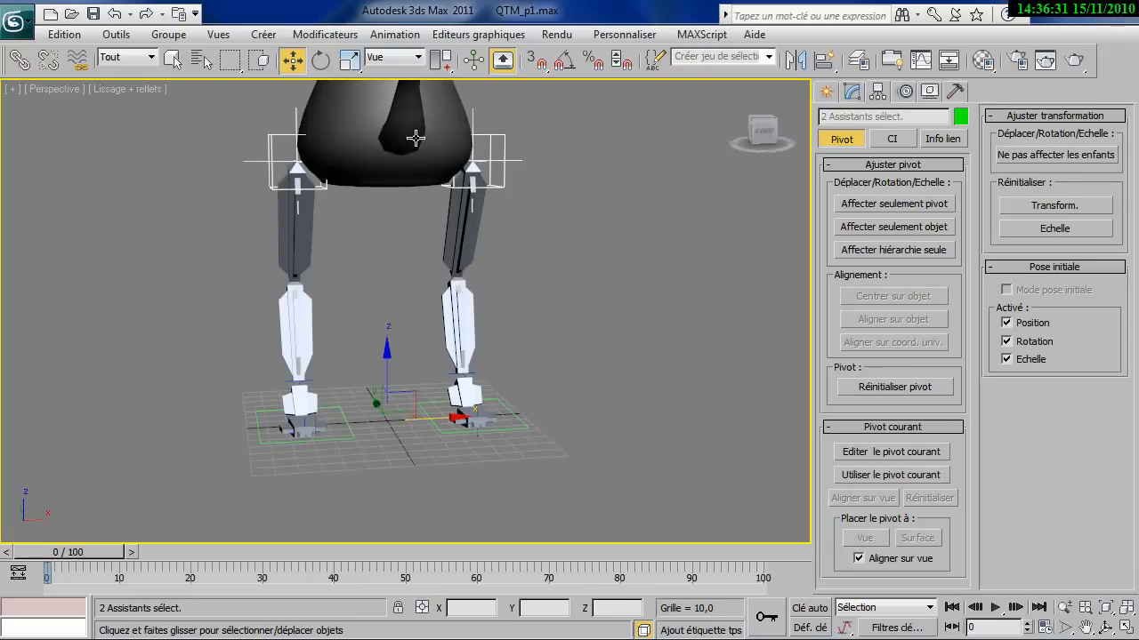
pyautogui.scroll(-3, 642, 255)
pyautogui.keyDown('alt'); pyautogui.moveTo(641, 254); pyautogui.dragTo(679, 314, button='middle'); pyautogui.keyUp('alt')
pyautogui.click(21, 59)
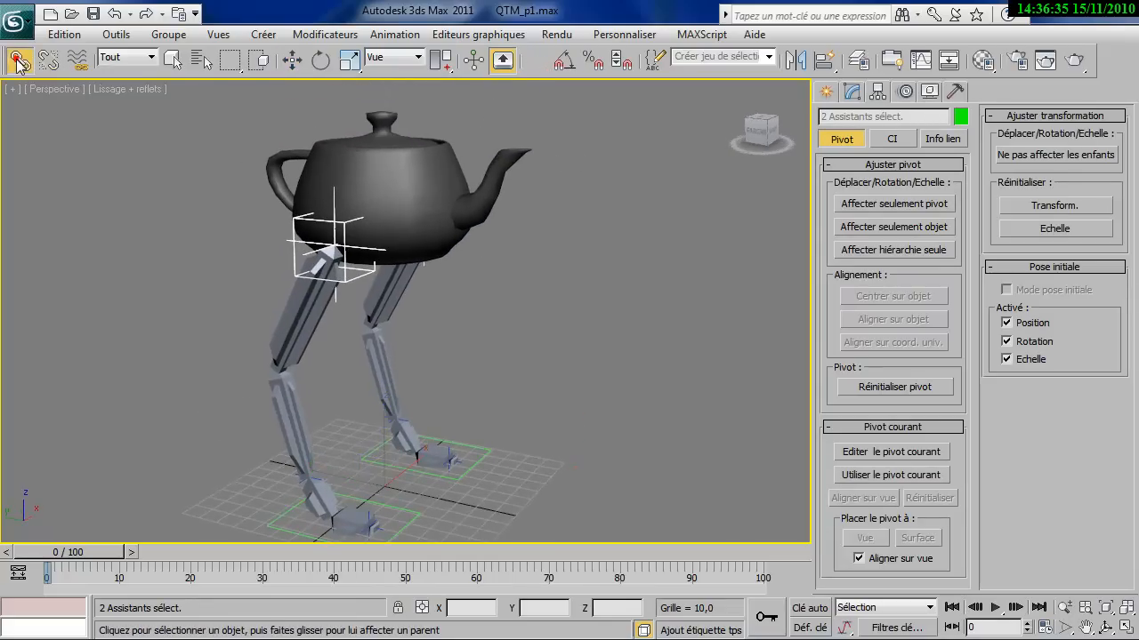
pyautogui.moveTo(291, 224); pyautogui.dragTo(395, 162)
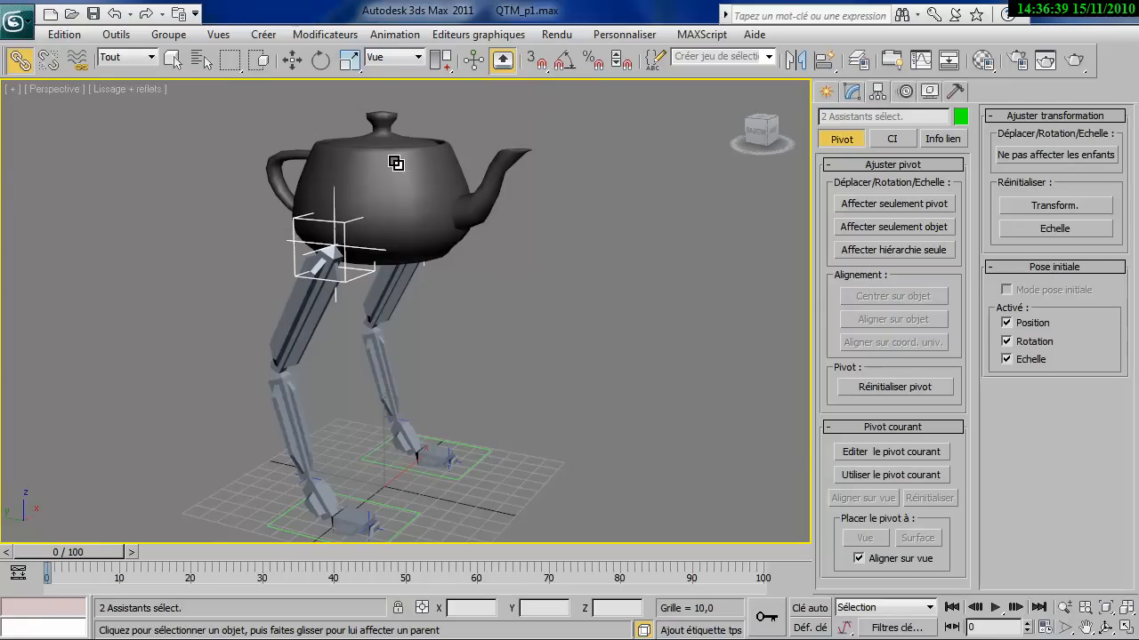
# Step: Test the hip helper links by moving the teapot, cancel the move and clear the selection
pyautogui.press('w')
pyautogui.click(381, 169)
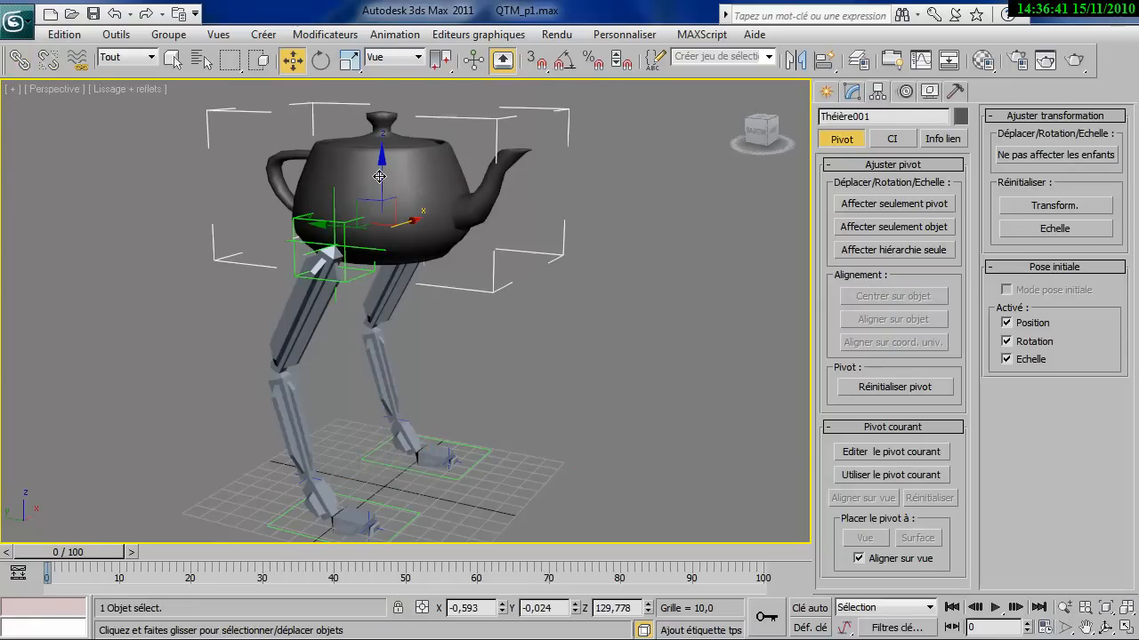
pyautogui.moveTo(381, 169); pyautogui.dragTo(373, 228)
pyautogui.rightClick(373, 228)
pyautogui.click(560, 287)
# Step: Create a standard sphere with a radius of about 9,4 on the grid beside the legs
pyautogui.keyDown('alt'); pyautogui.moveTo(560, 290); pyautogui.dragTo(490, 284, button='middle'); pyautogui.keyUp('alt')
pyautogui.scroll(6, 330, 223)
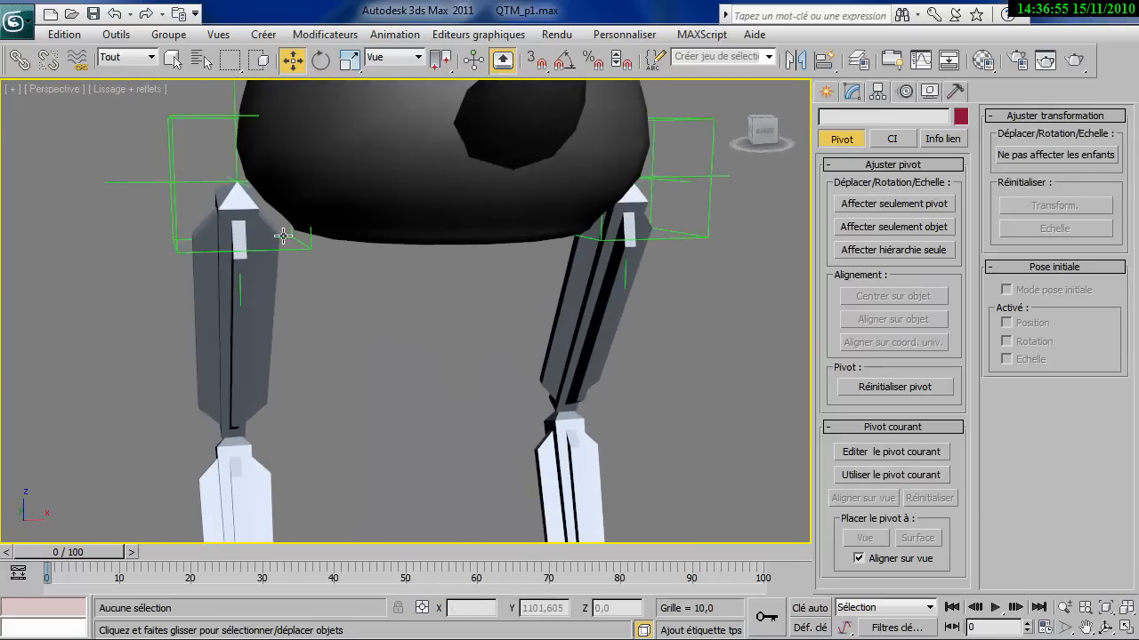
pyautogui.keyDown('alt'); pyautogui.moveTo(214, 181); pyautogui.dragTo(168, 170, button='middle'); pyautogui.keyUp('alt')
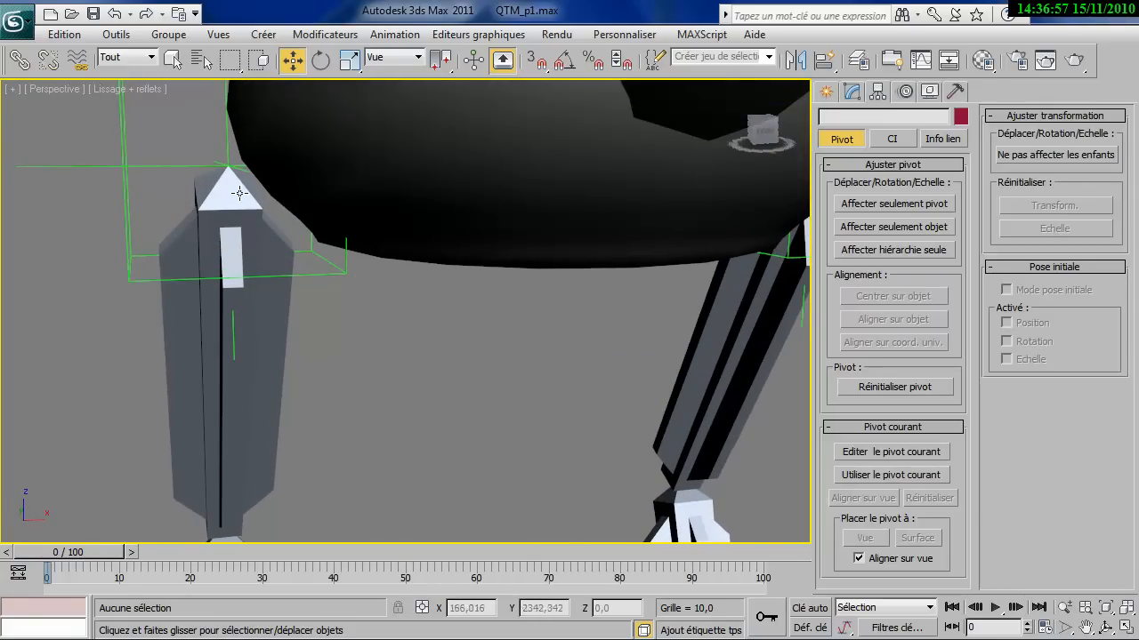
pyautogui.scroll(-4, 236, 178)
pyautogui.keyDown('alt'); pyautogui.moveTo(243, 170); pyautogui.dragTo(348, 294, button='middle'); pyautogui.keyUp('alt')
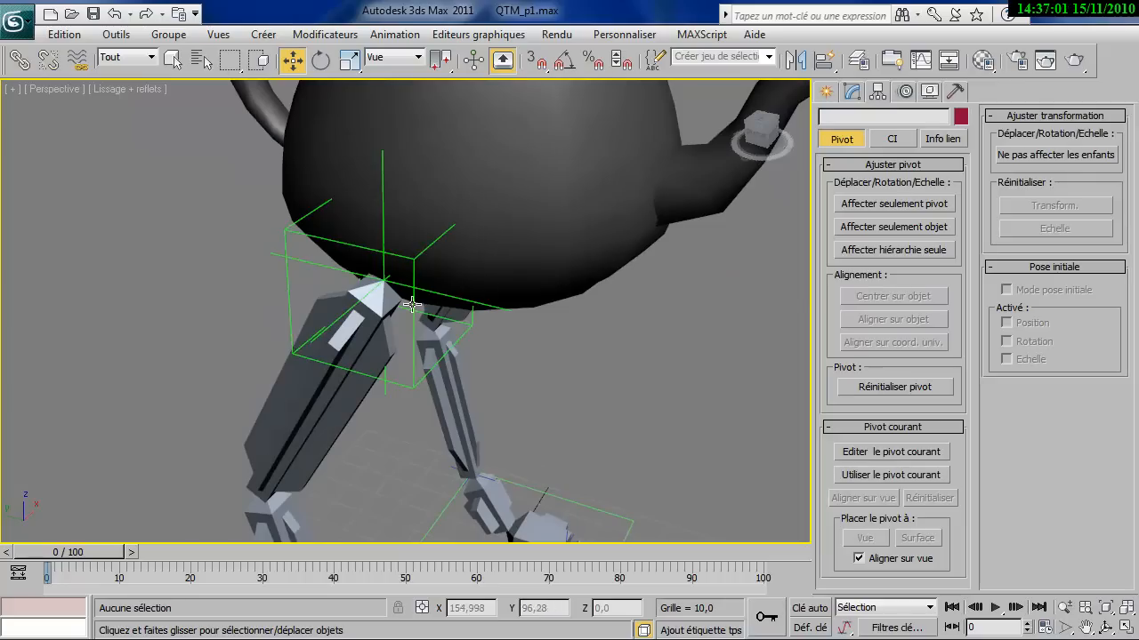
pyautogui.keyDown('alt'); pyautogui.moveTo(384, 377); pyautogui.dragTo(635, 233, button='middle'); pyautogui.keyUp('alt')
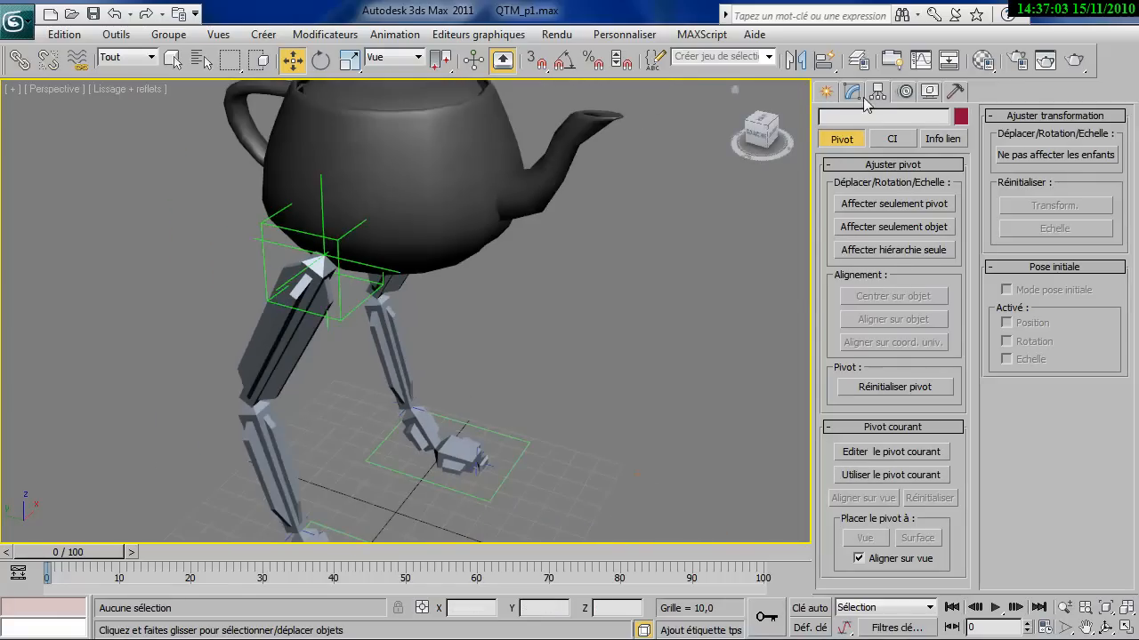
pyautogui.click(826, 91)
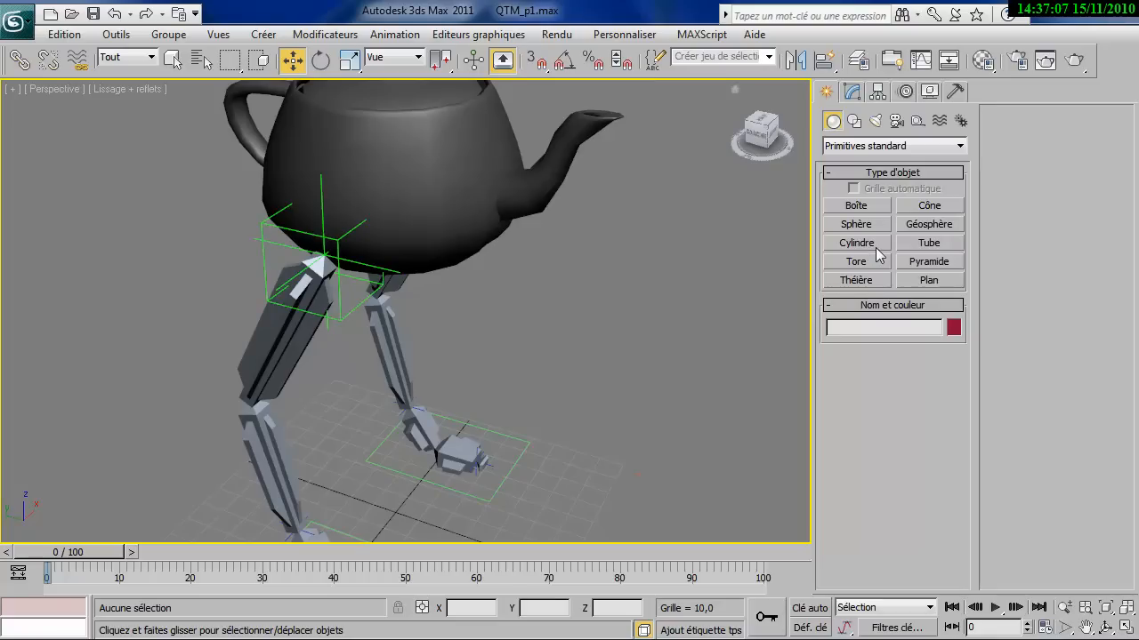
pyautogui.click(857, 224)
pyautogui.click(612, 418)
pyautogui.moveTo(612, 418); pyautogui.dragTo(628, 429)
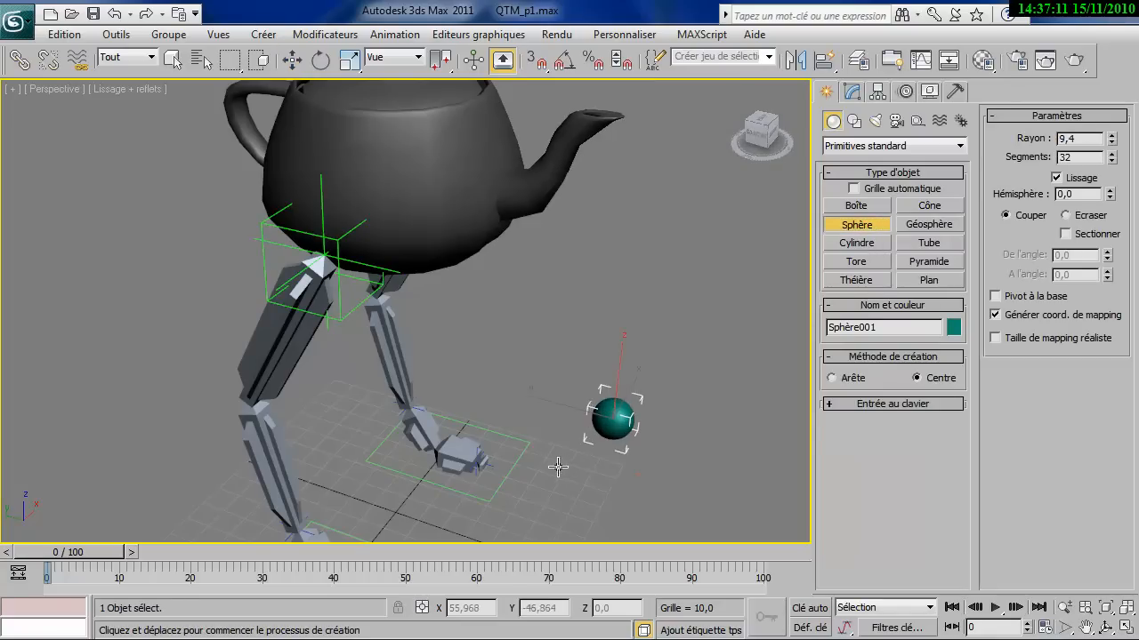
# Step: Align the sphere to the original leg's hip helper and set its radius to 5,64
pyautogui.keyDown('alt'); pyautogui.moveTo(570, 388); pyautogui.dragTo(597, 422, button='middle'); pyautogui.keyUp('alt')
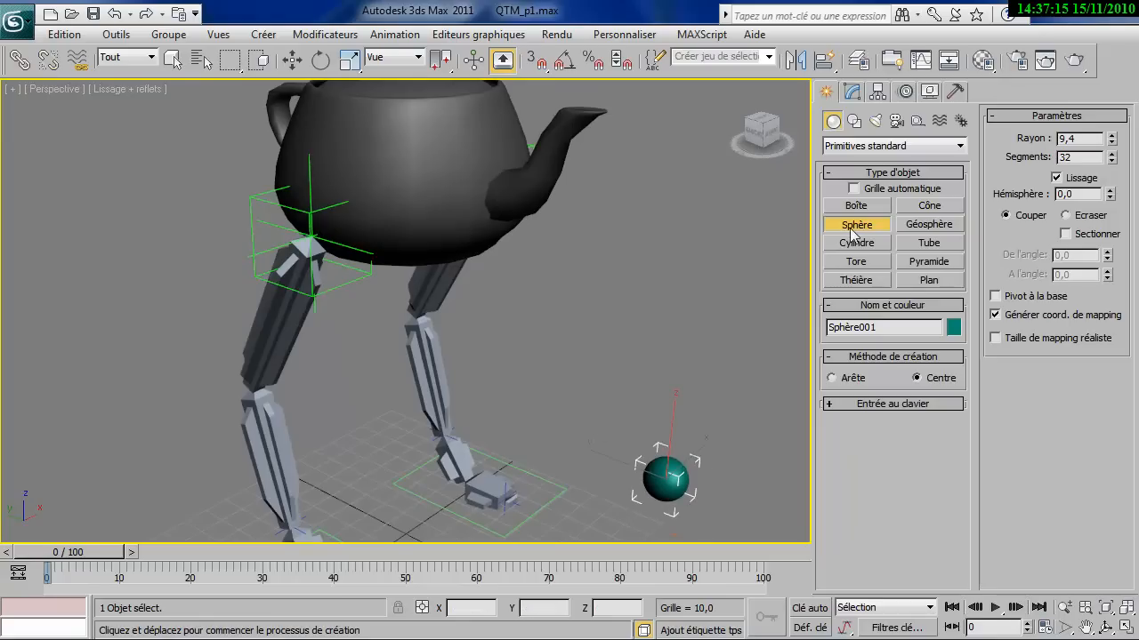
pyautogui.click(823, 62)
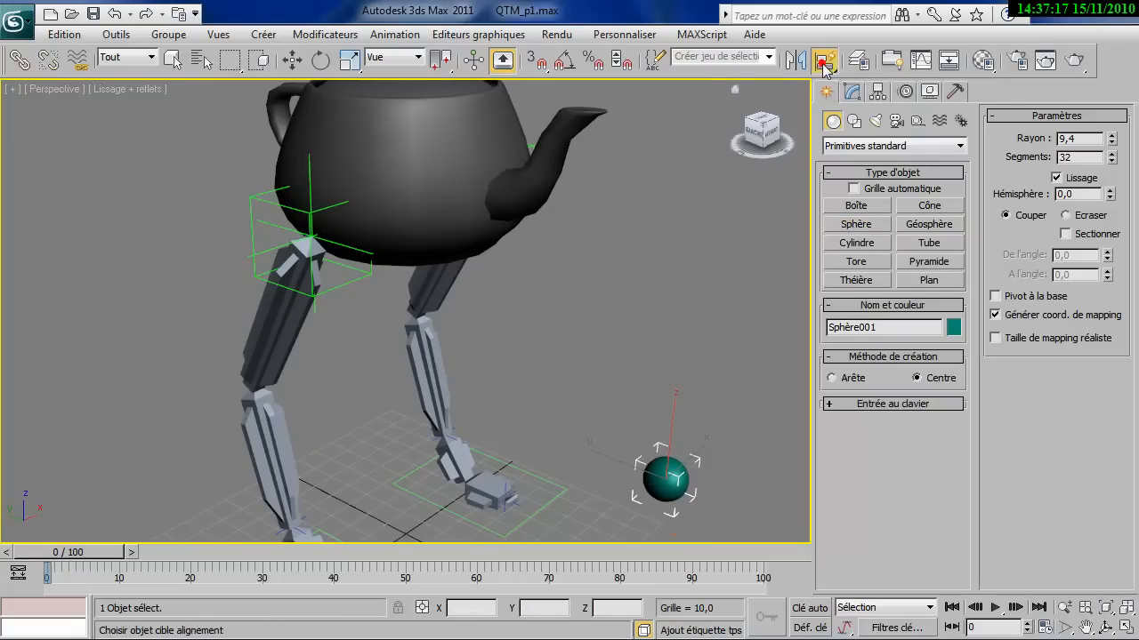
pyautogui.click(249, 199)
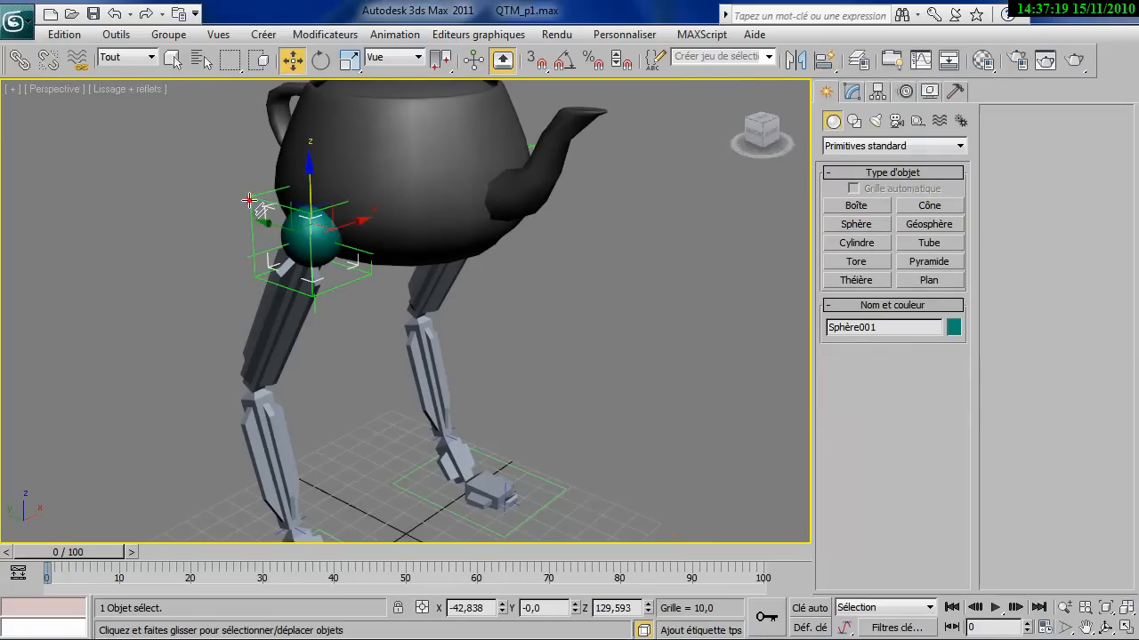
pyautogui.scroll(4, 277, 311)
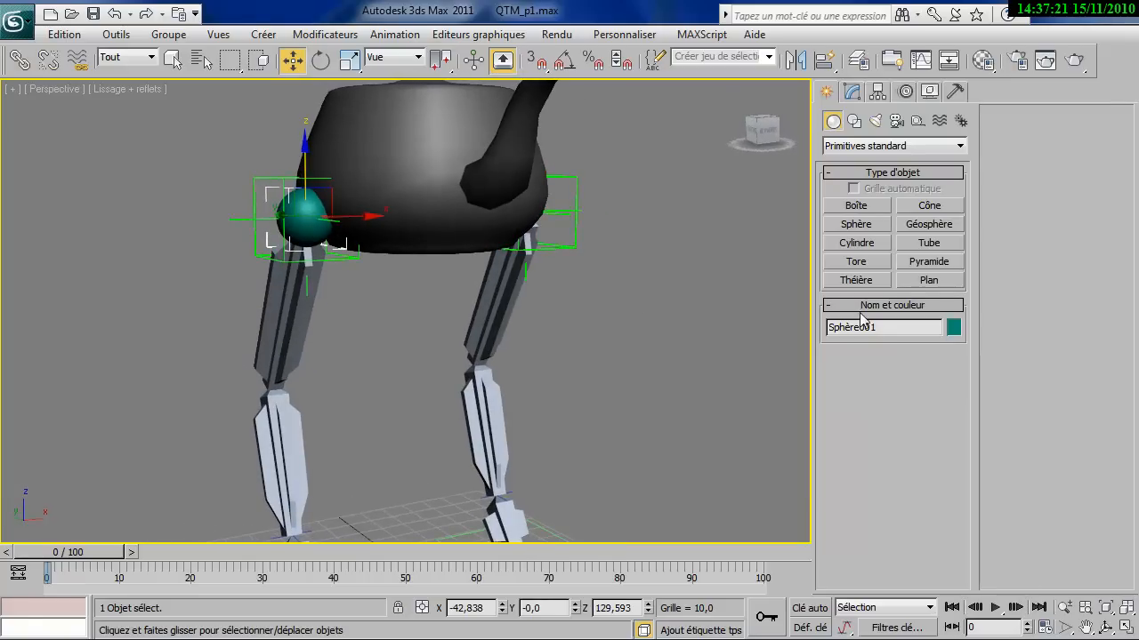
pyautogui.click(852, 92)
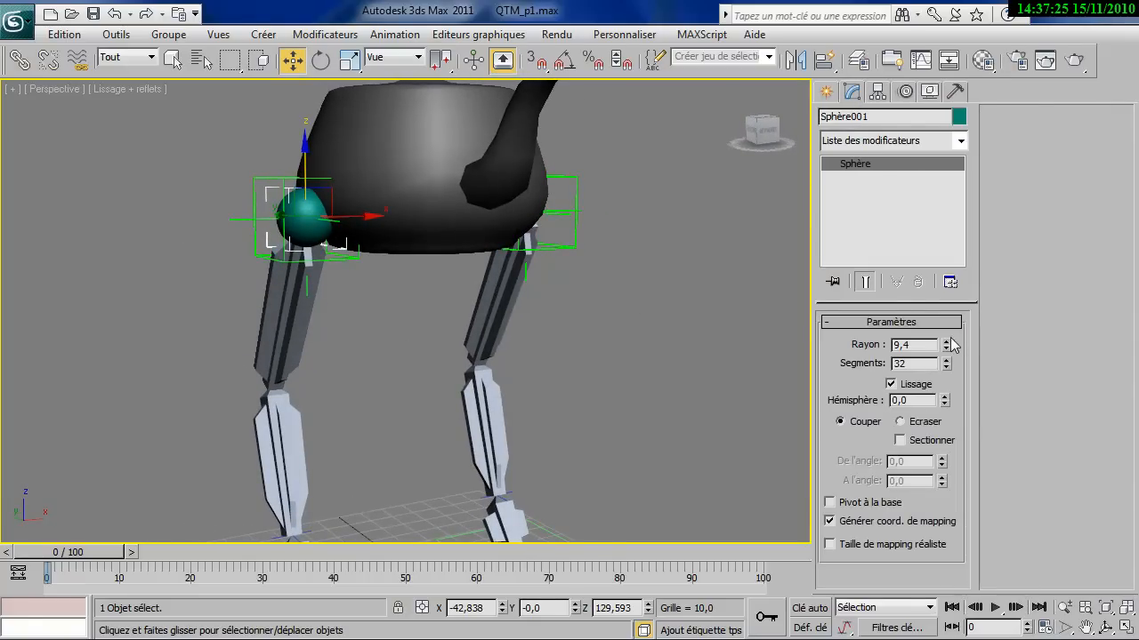
pyautogui.moveTo(948, 347); pyautogui.dragTo(950, 379)
# Step: Clone the hip sphere along X and align the clone to the mirrored leg's hip helper
pyautogui.keyDown('alt'); pyautogui.moveTo(587, 392); pyautogui.dragTo(320, 281, button='middle'); pyautogui.keyUp('alt')
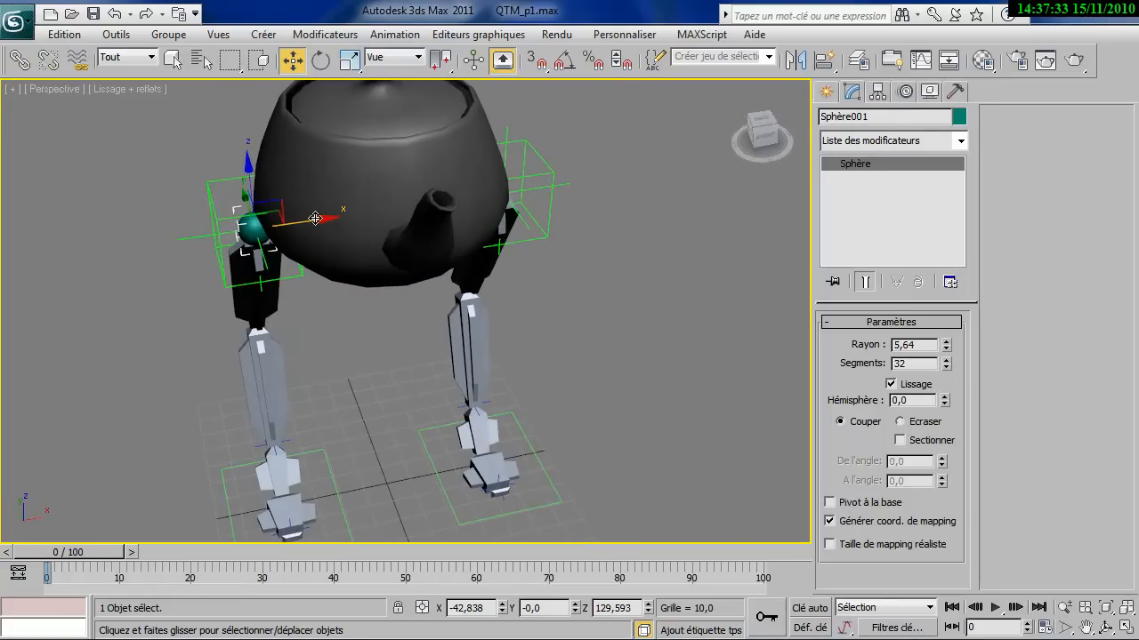
pyautogui.keyDown('shift'); pyautogui.moveTo(315, 218); pyautogui.dragTo(782, 189); pyautogui.keyUp('shift')
pyautogui.click(501, 399)
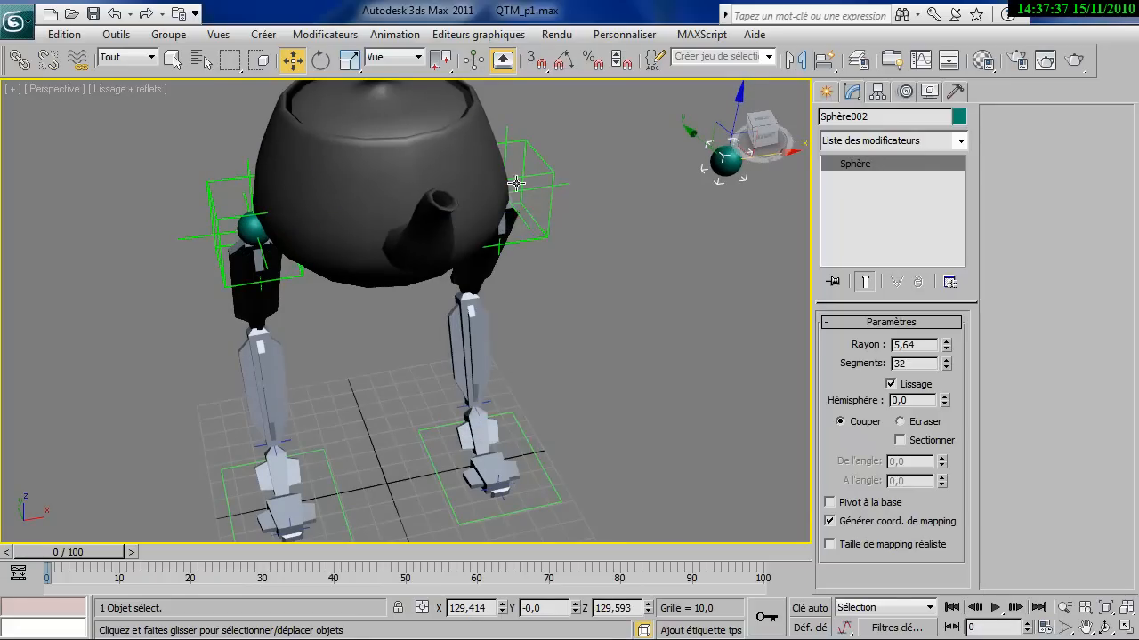
pyautogui.click(824, 60)
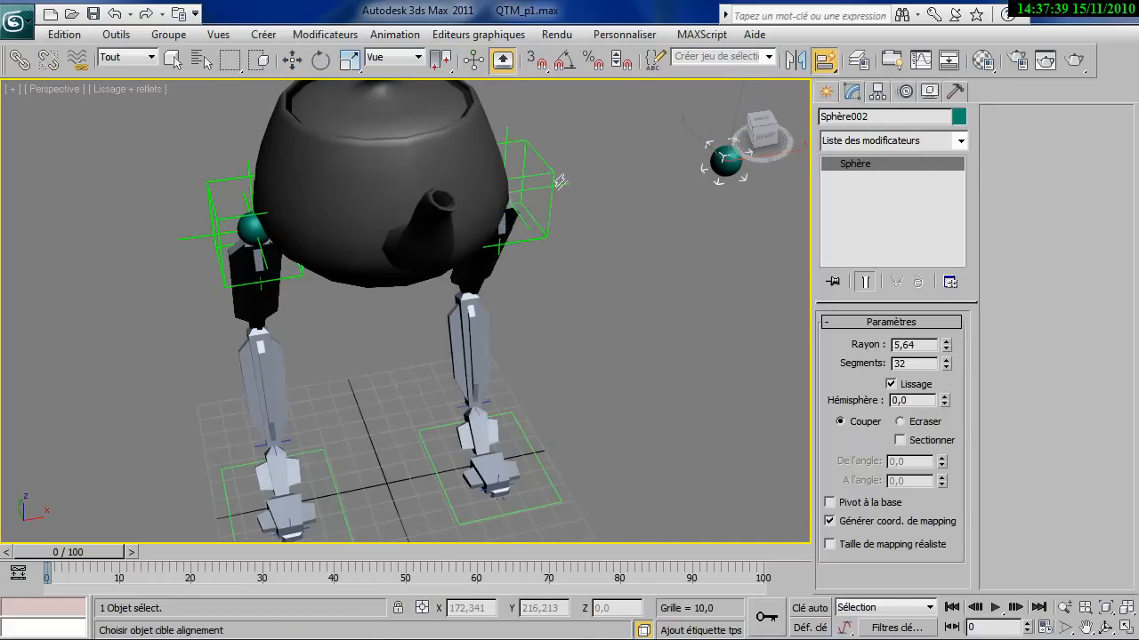
pyautogui.click(546, 172)
pyautogui.press('w')
# Step: Link the cloned sphere to the mirrored leg's hip helper
pyautogui.keyDown('alt'); pyautogui.moveTo(546, 172); pyautogui.dragTo(598, 231, button='middle'); pyautogui.keyUp('alt')
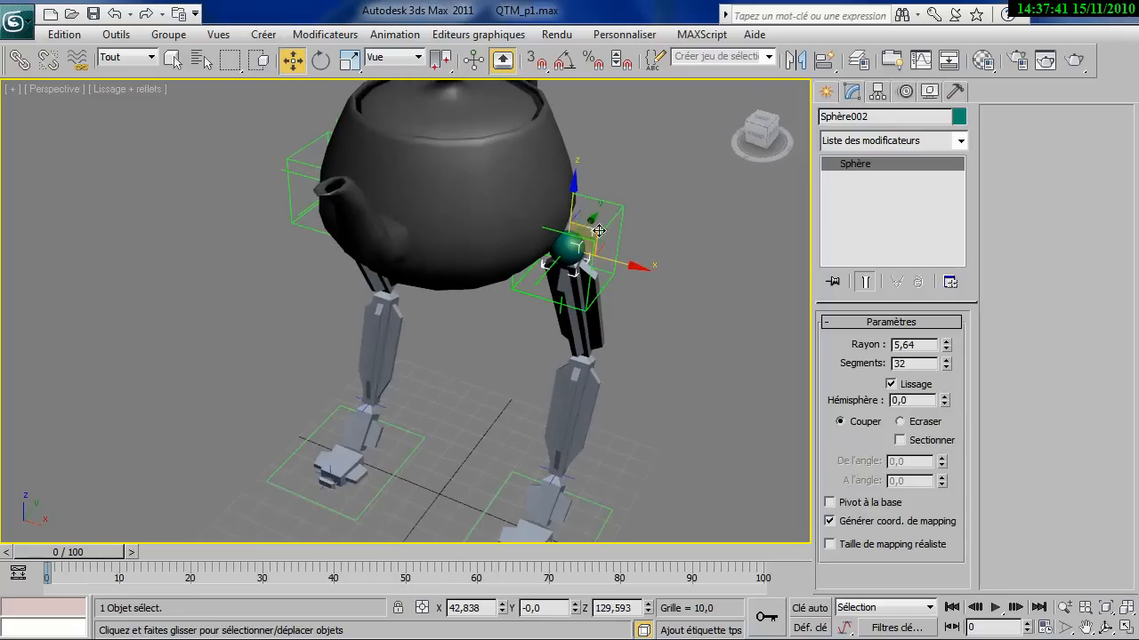
pyautogui.click(20, 60)
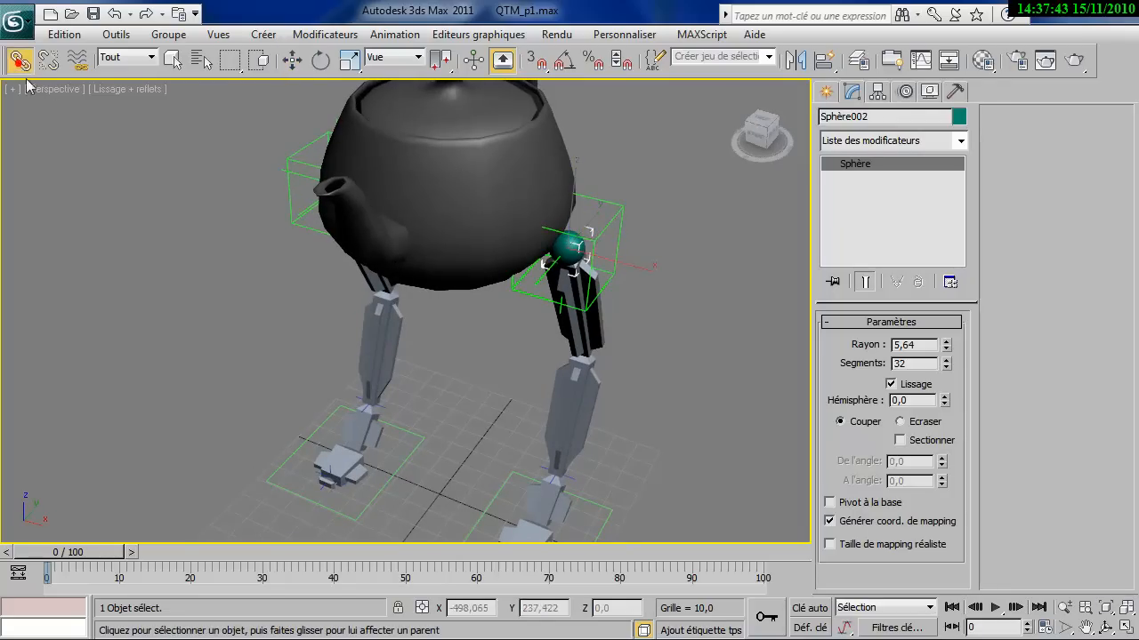
pyautogui.moveTo(571, 244); pyautogui.dragTo(618, 207)
# Step: Test the rig by rotating the teapot, and cancel the rotation
pyautogui.click(483, 200)
pyautogui.rightClick(483, 197)
pyautogui.click(523, 223)
pyautogui.moveTo(523, 223); pyautogui.dragTo(457, 211)
pyautogui.rightClick(457, 211)
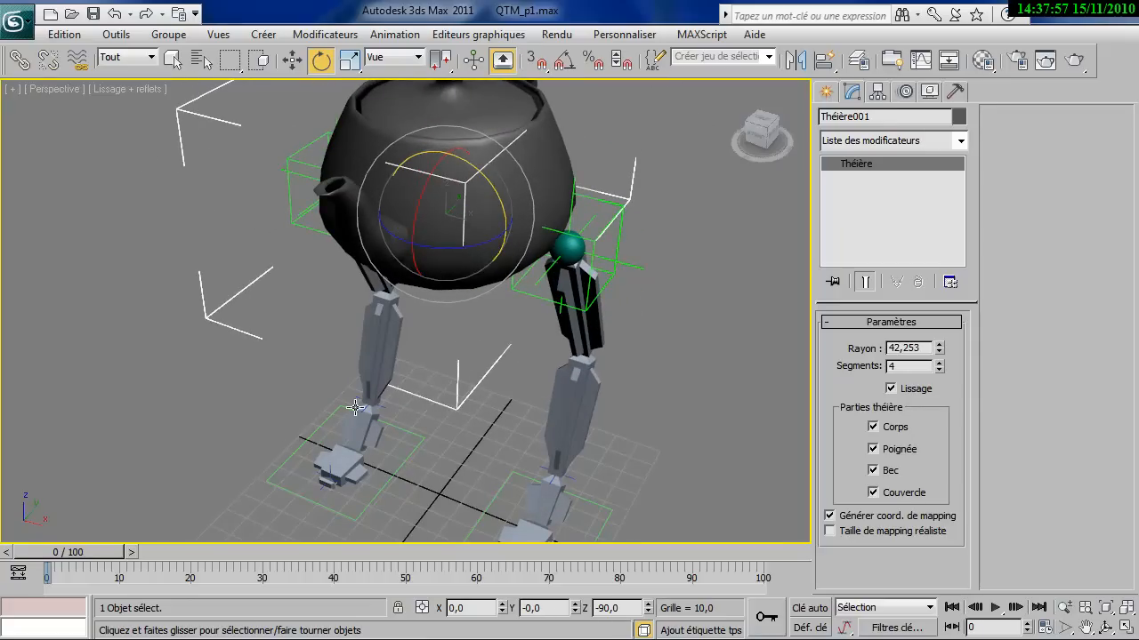
# Step: Select the teapot's whole hierarchy to check it, reselect only the teapot, and test a move that is cancelled
pyautogui.keyDown('alt'); pyautogui.moveTo(321, 388); pyautogui.dragTo(497, 348, button='middle'); pyautogui.keyUp('alt')
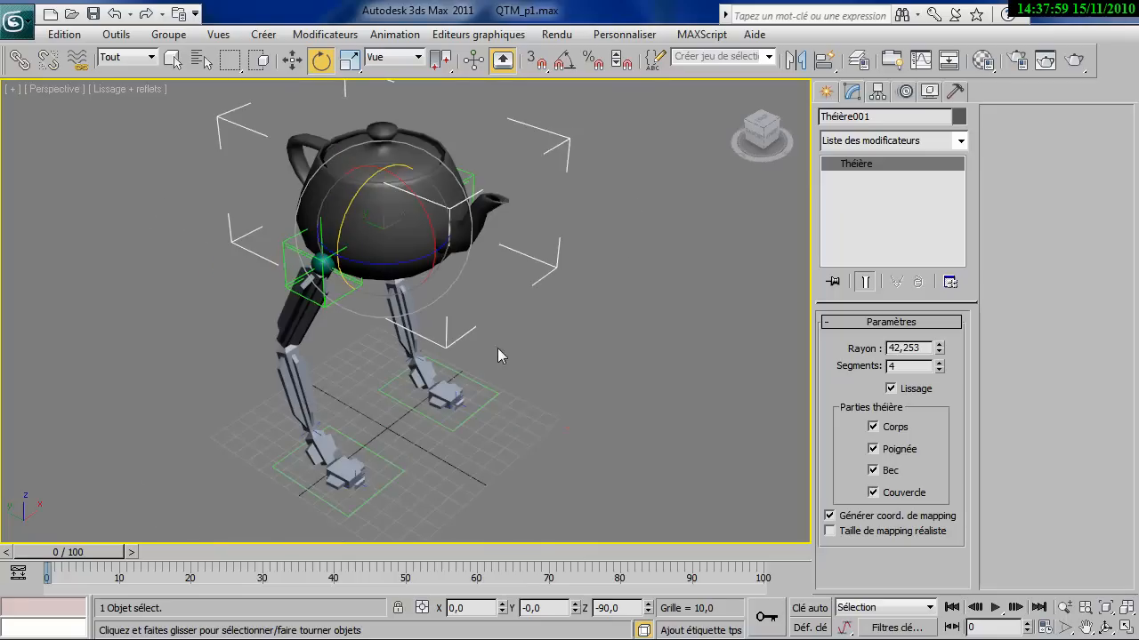
pyautogui.doubleClick(384, 204)
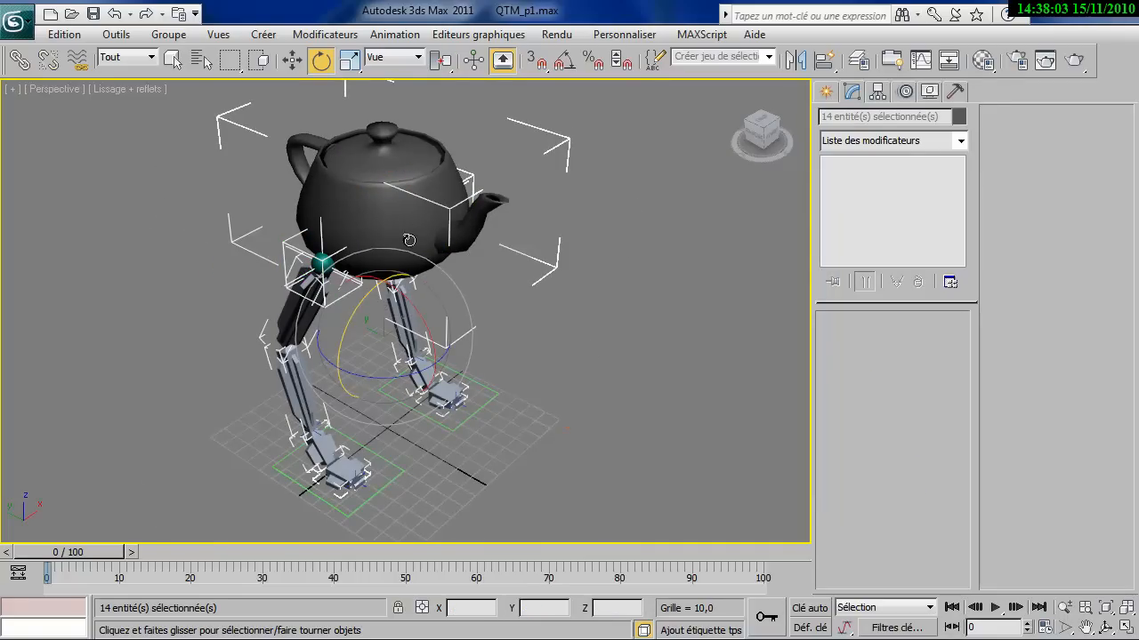
pyautogui.click(476, 272)
pyautogui.click(346, 200)
pyautogui.press('w')
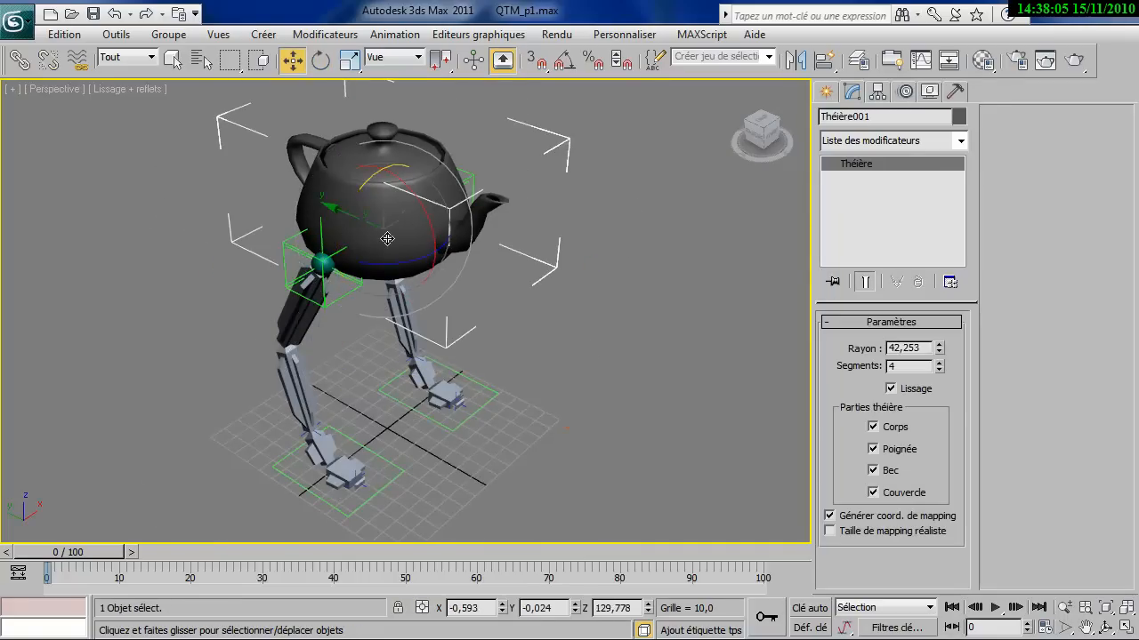
pyautogui.moveTo(371, 195); pyautogui.dragTo(323, 267)
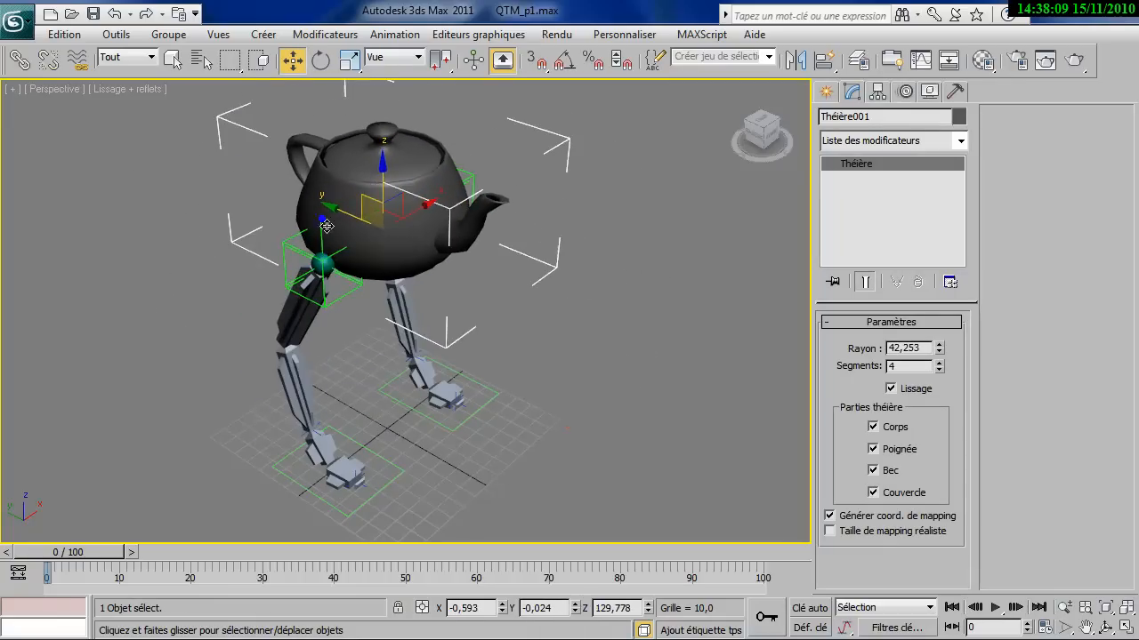
# Step: Link the first sphere to the original leg's hip helper, and test the link with a cancelled teapot move
pyautogui.click(324, 267)
pyautogui.click(20, 60)
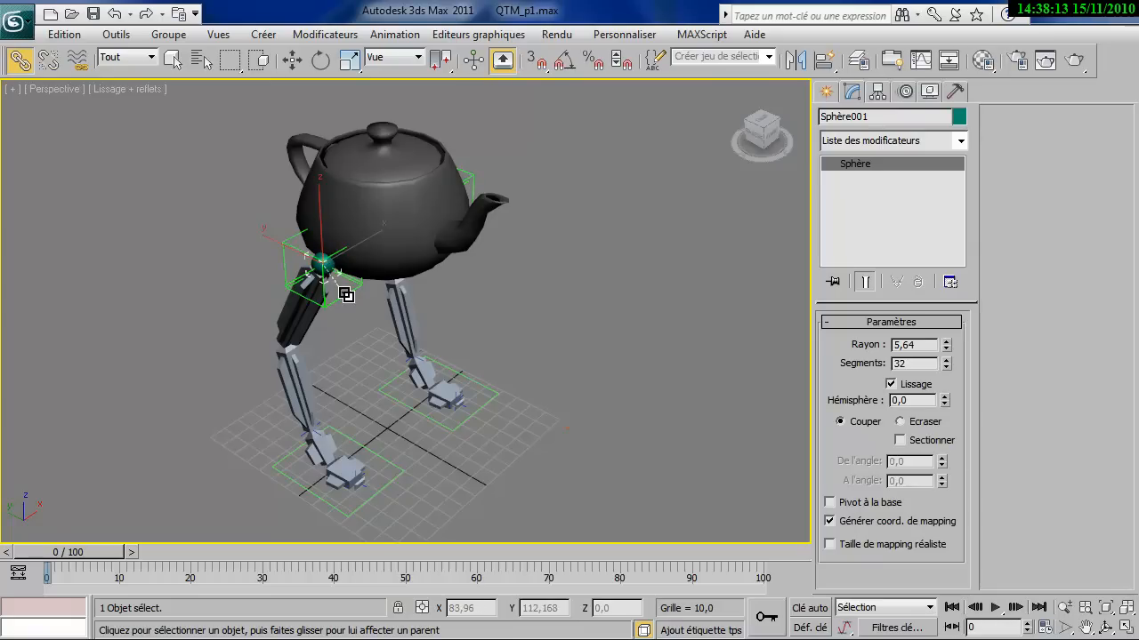
pyautogui.click(376, 208)
pyautogui.rightClick(376, 208)
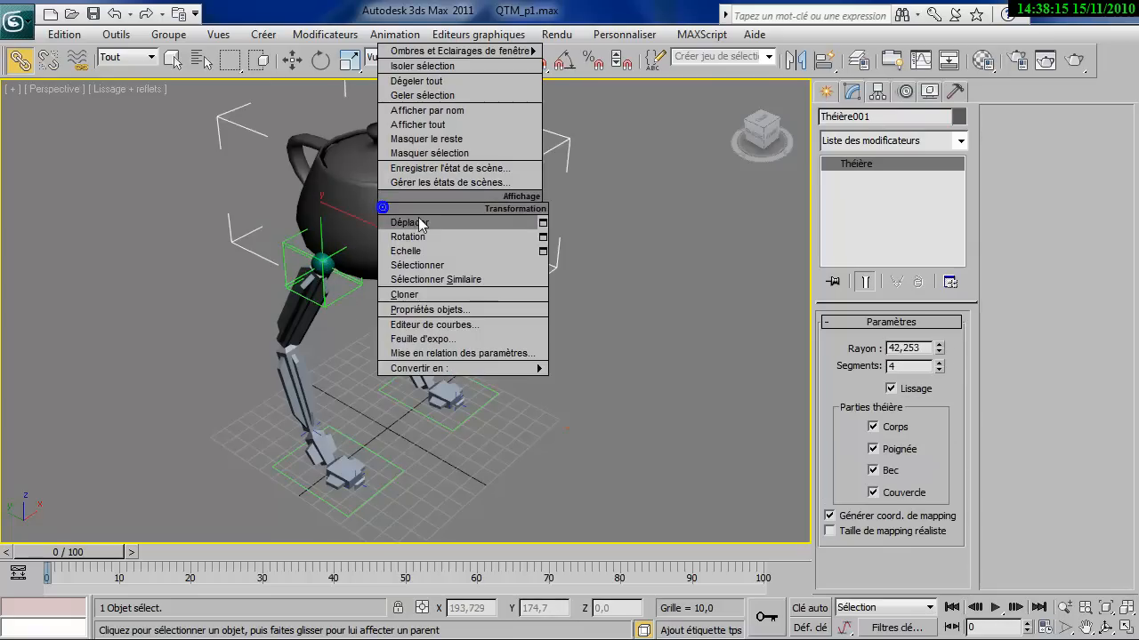
pyautogui.click(417, 222)
pyautogui.moveTo(413, 219); pyautogui.dragTo(335, 272)
pyautogui.rightClick(335, 272)
# Step: Check the rig's controls by selecting the two foot controls and the teapot in turn
pyautogui.keyDown('alt'); pyautogui.moveTo(500, 318); pyautogui.dragTo(323, 294, button='middle'); pyautogui.keyUp('alt')
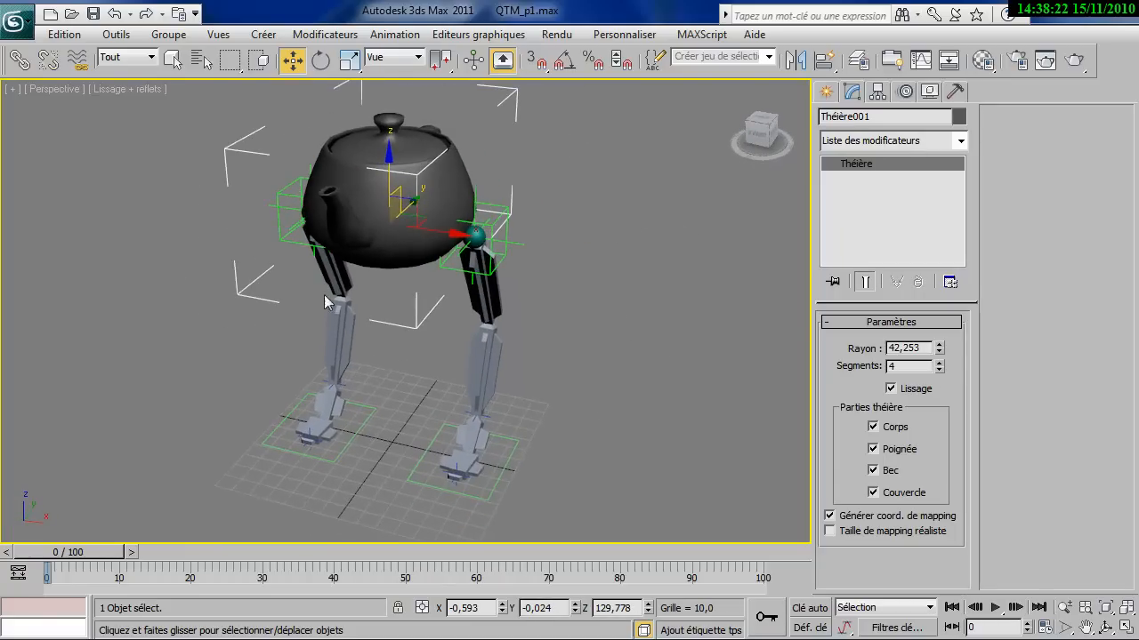
pyautogui.click(347, 442)
pyautogui.click(417, 466)
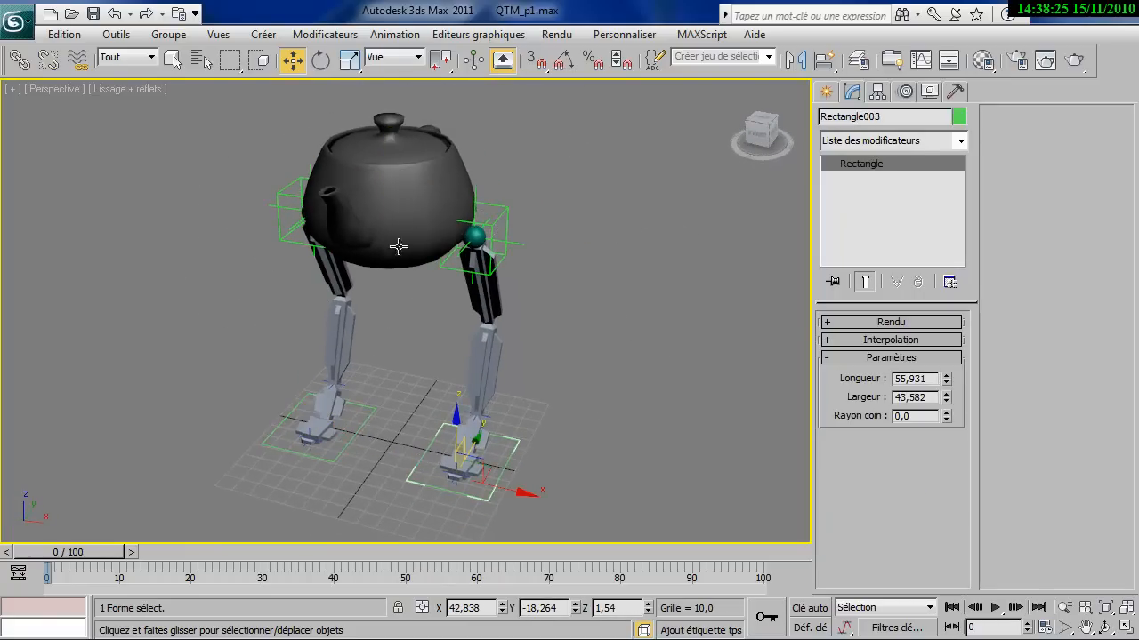
pyautogui.click(409, 215)
pyautogui.keyDown('alt'); pyautogui.moveTo(427, 307); pyautogui.dragTo(537, 276, button='middle'); pyautogui.keyUp('alt')
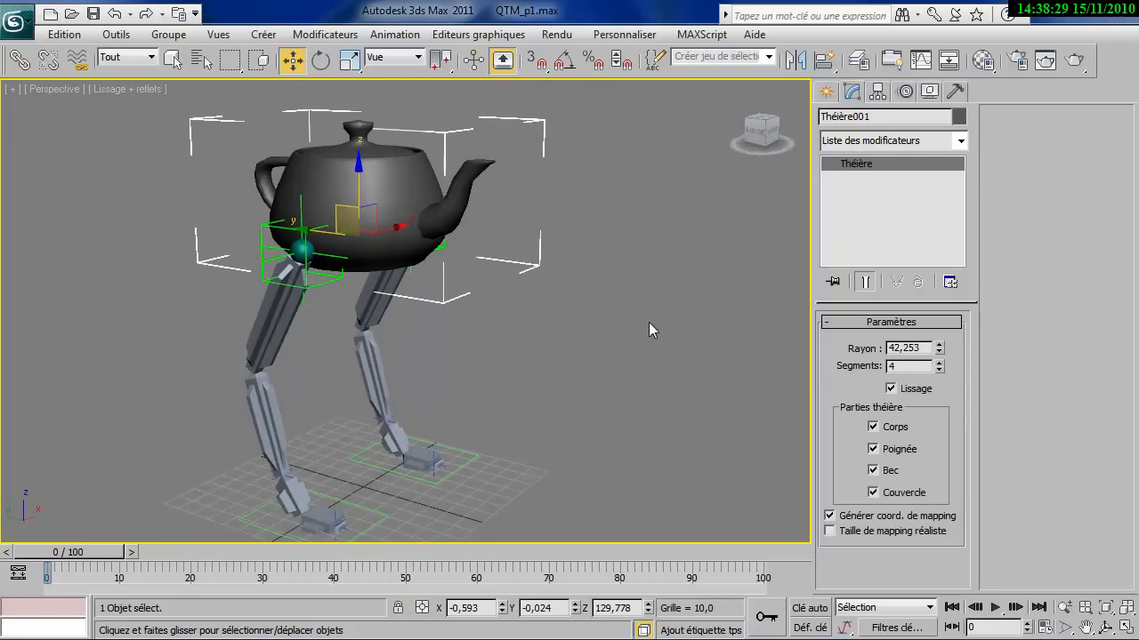
# Step: Select the teapot's whole hierarchy and give all its objects the same grey custom object colour
pyautogui.moveTo(624, 307); pyautogui.dragTo(639, 282, button='middle')
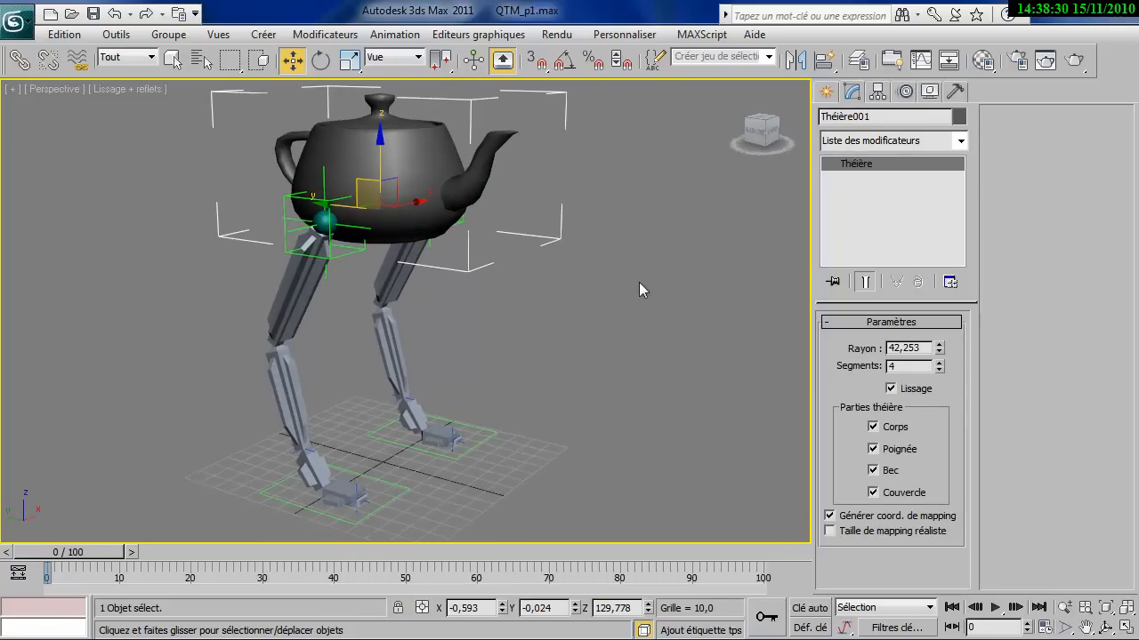
pyautogui.doubleClick(407, 155)
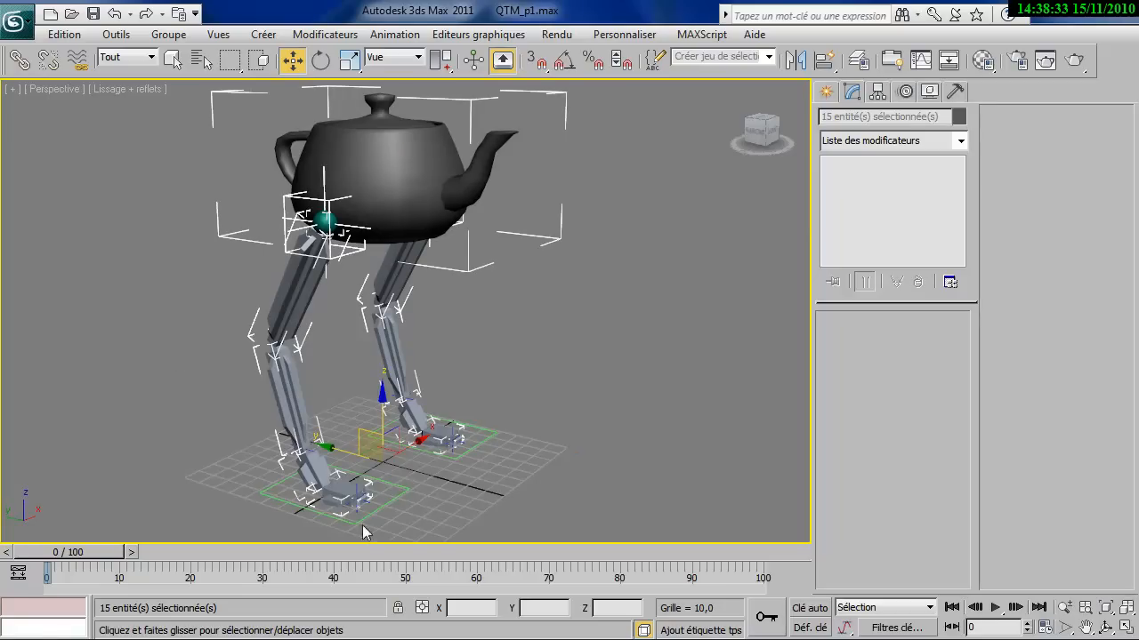
pyautogui.click(958, 116)
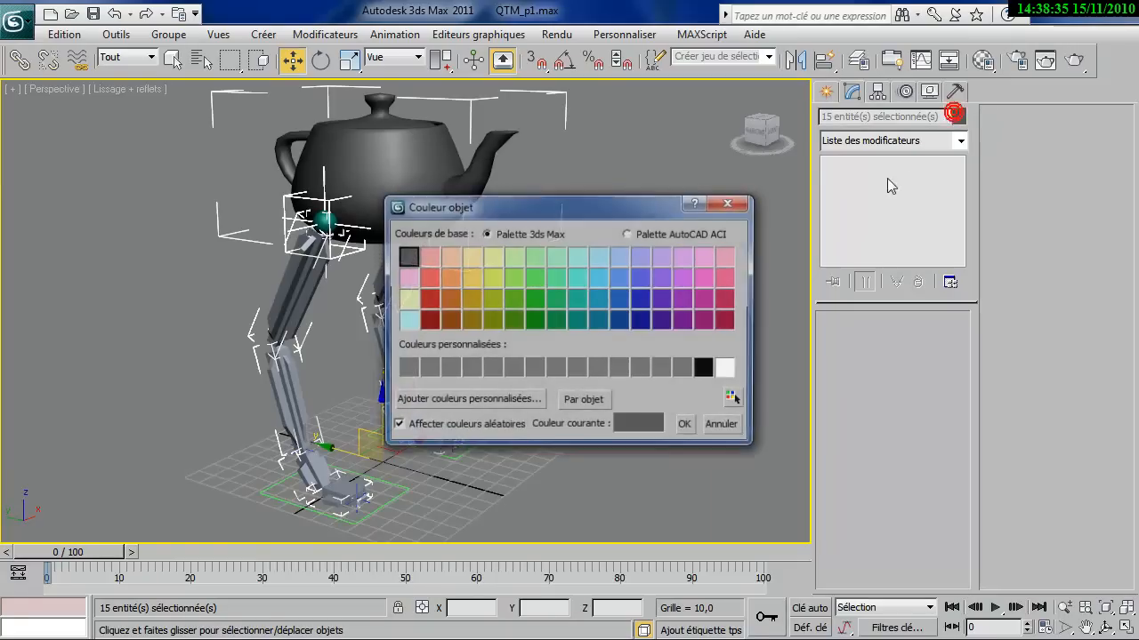
pyautogui.click(681, 369)
pyautogui.click(687, 427)
pyautogui.click(671, 394)
pyautogui.keyDown('alt'); pyautogui.moveTo(671, 394); pyautogui.dragTo(621, 391, button='middle'); pyautogui.keyUp('alt')
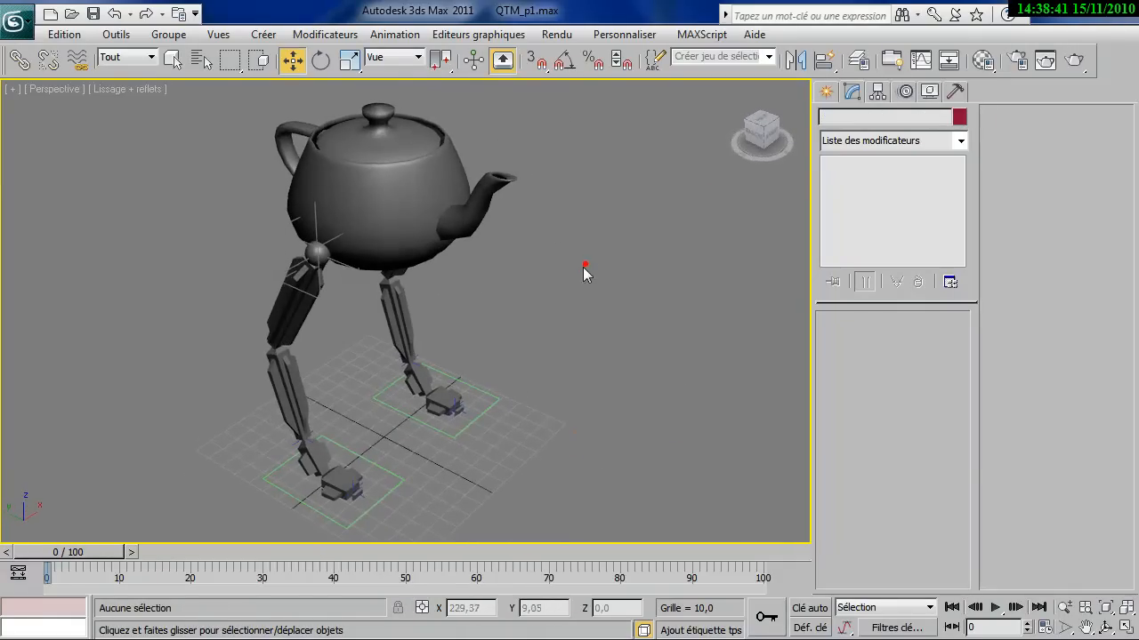
# Step: Change the object colour of the mirrored leg's foot control rectangle to dark red
pyautogui.moveTo(595, 289); pyautogui.dragTo(605, 274, button='middle')
pyautogui.moveTo(442, 290); pyautogui.dragTo(412, 286, button='middle')
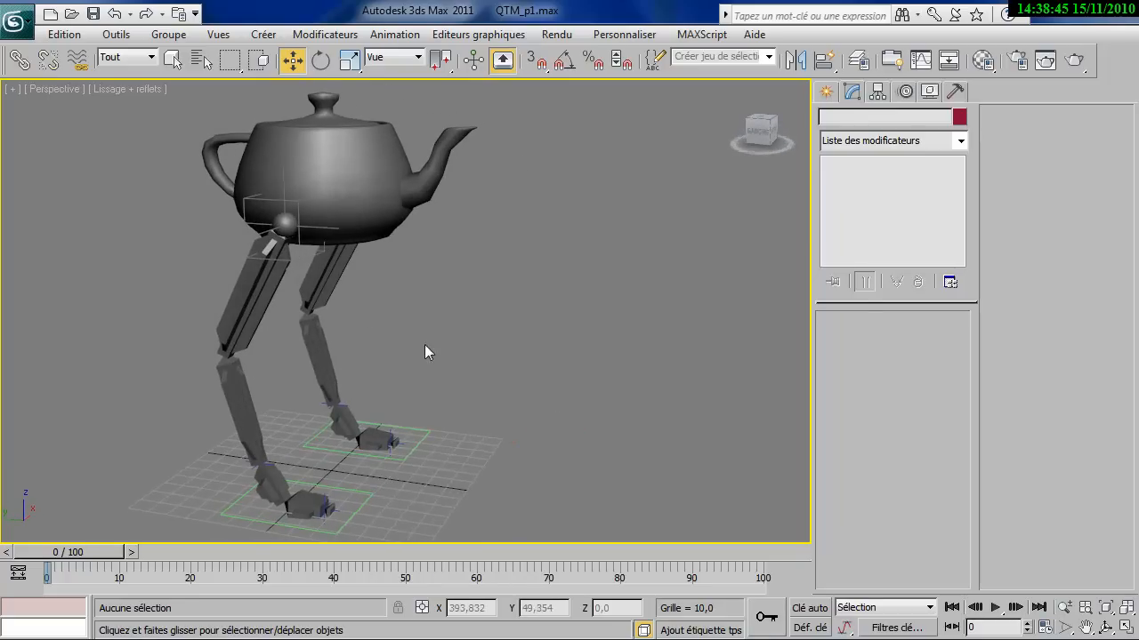
pyautogui.click(341, 452)
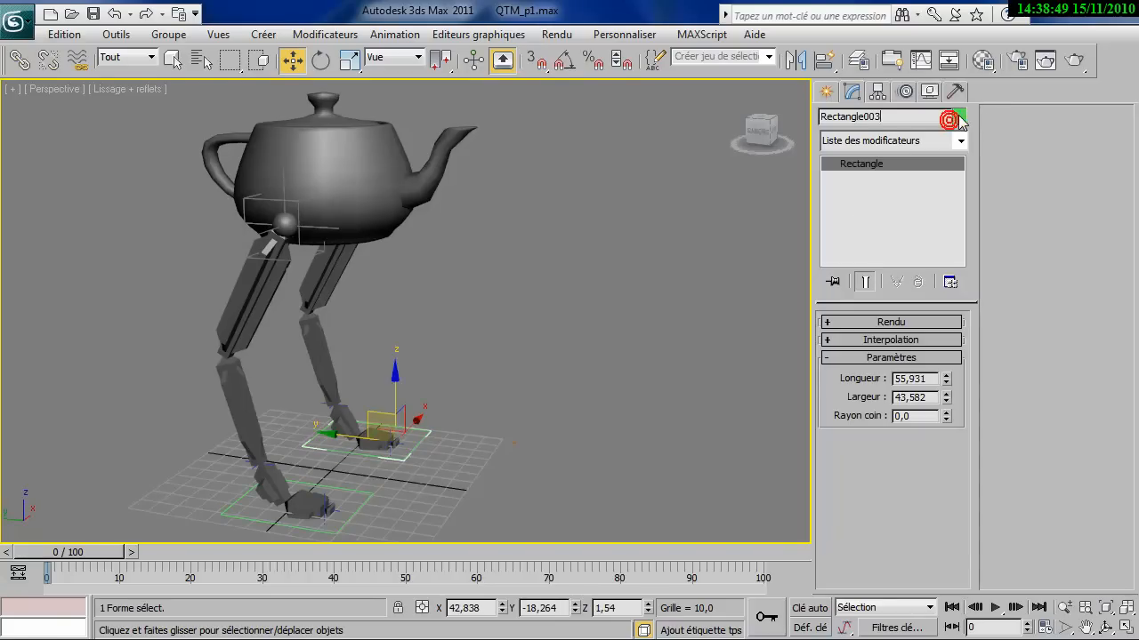
pyautogui.click(958, 118)
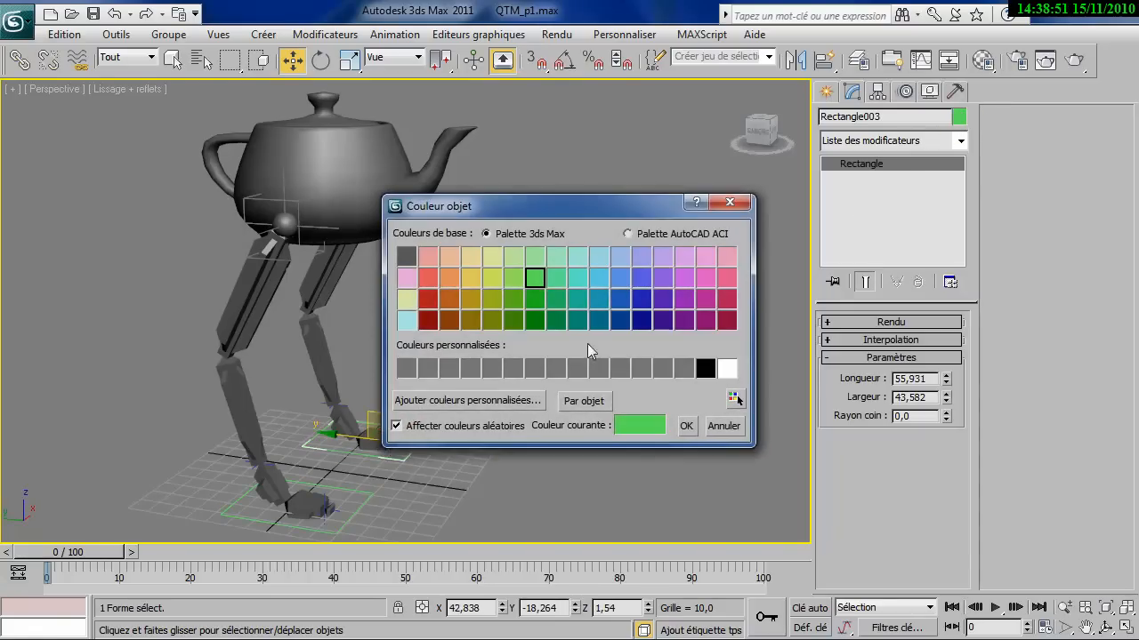
pyautogui.click(428, 321)
pyautogui.click(686, 427)
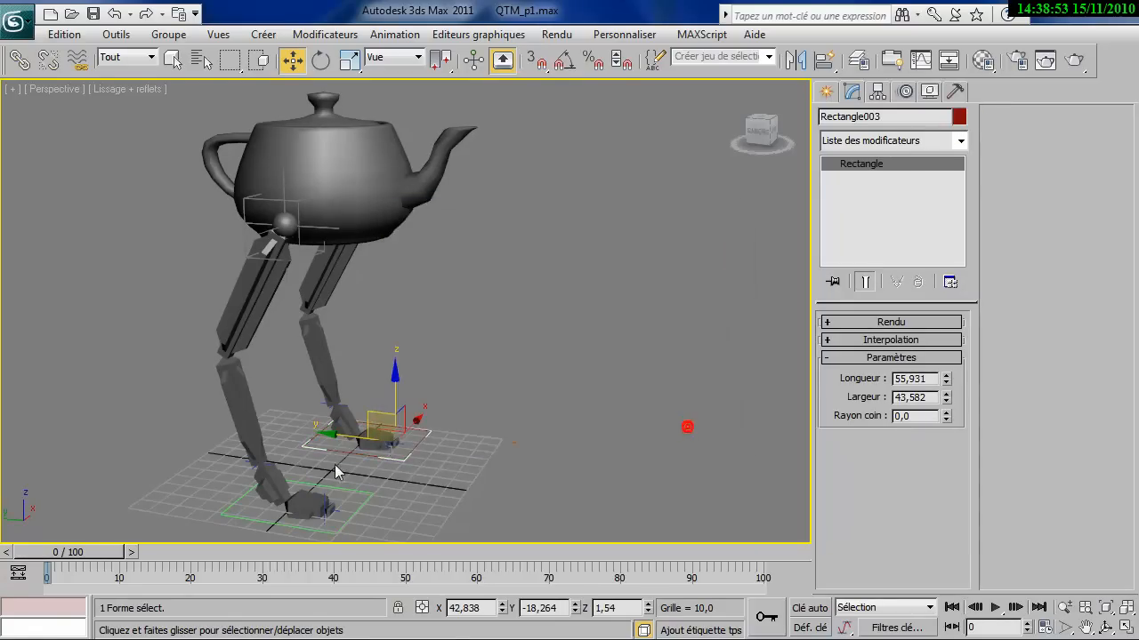
pyautogui.click(530, 459)
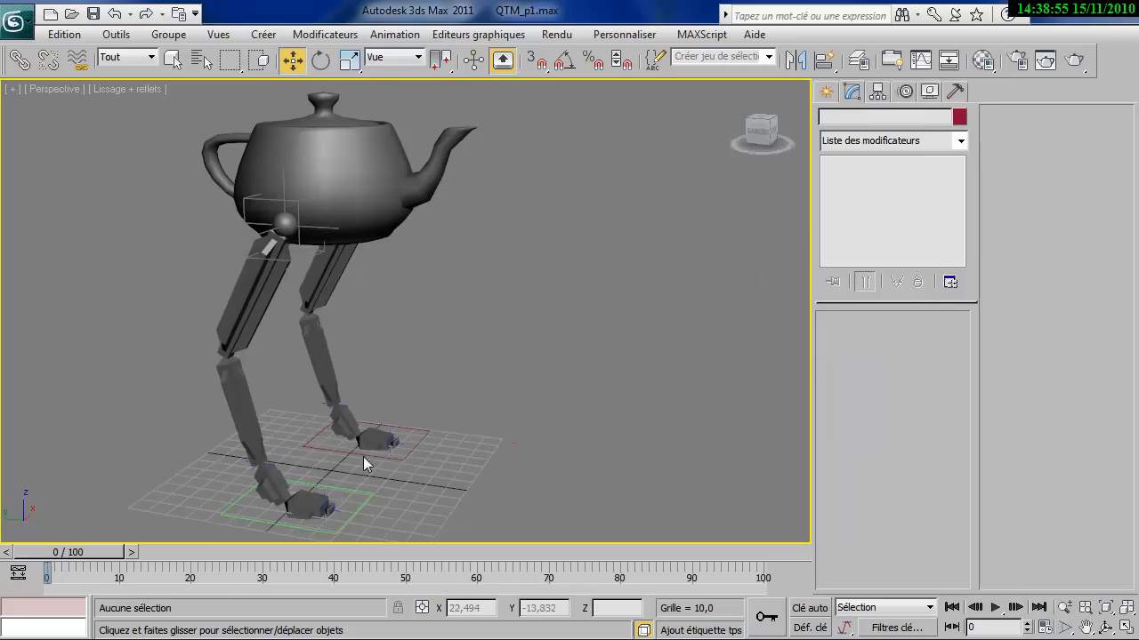
# Step: Display the rig in the left view with edged faces turned on
pyautogui.moveTo(549, 450); pyautogui.dragTo(532, 416, button='middle')
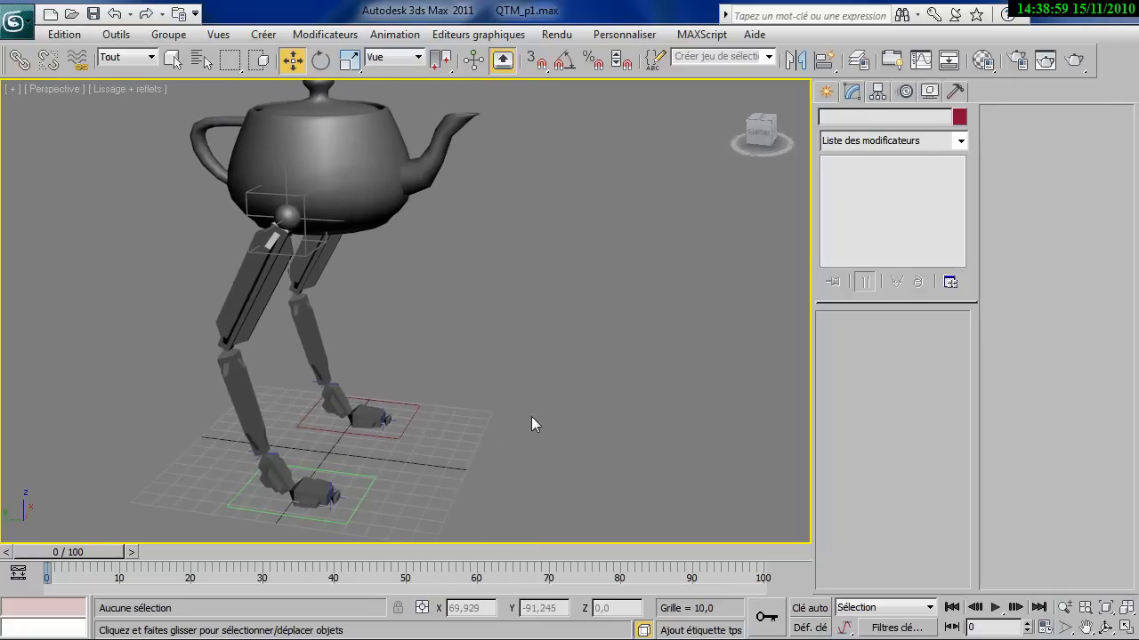
pyautogui.press('f')
pyautogui.scroll(-3, 480, 405)
pyautogui.press('l')
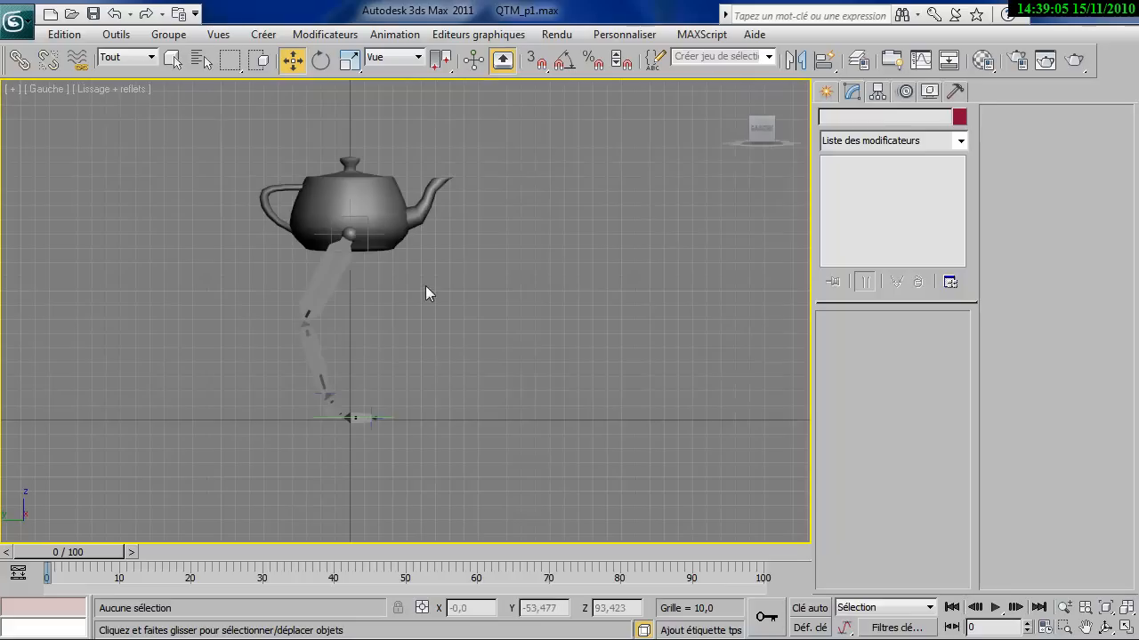
pyautogui.press('F4')
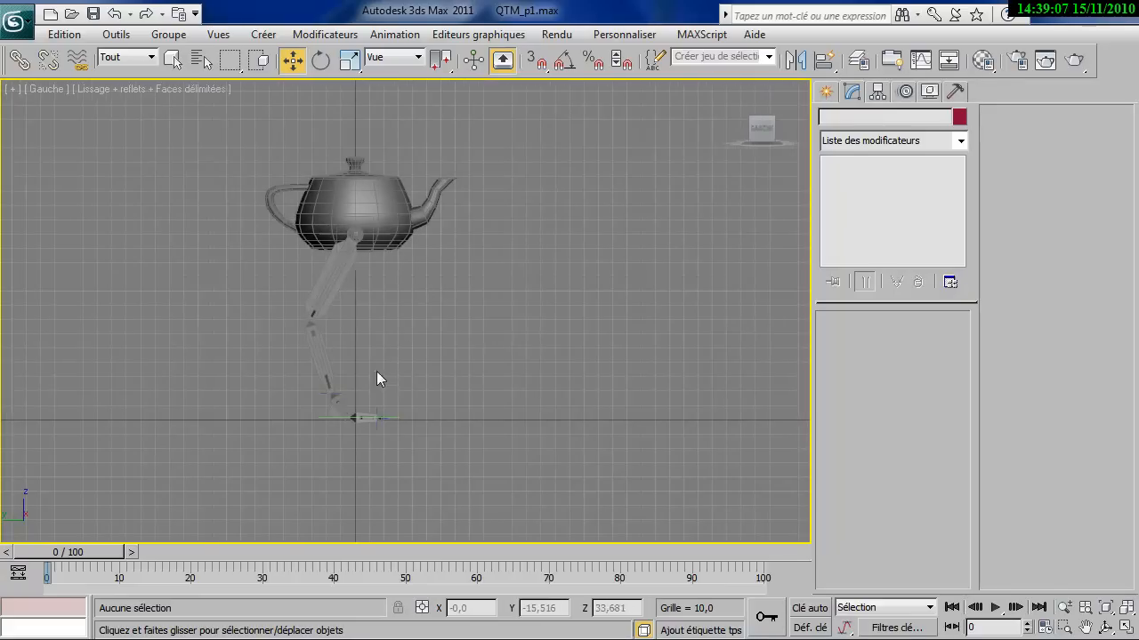
pyautogui.scroll(2, 376, 391)
pyautogui.scroll(2, 385, 498)
pyautogui.scroll(-2, 391, 491)
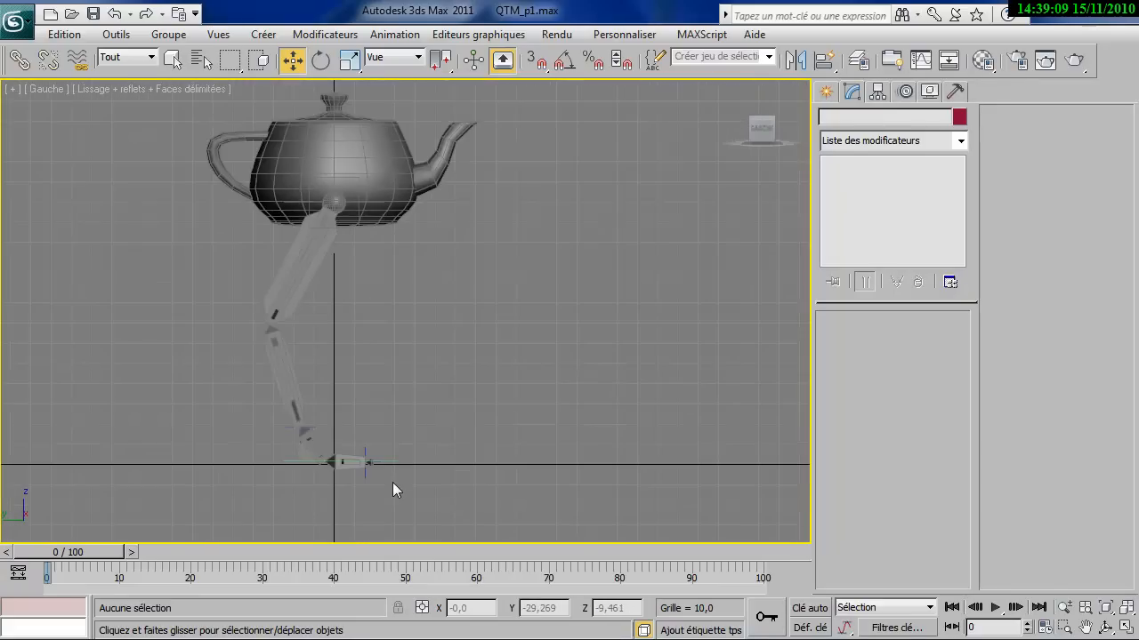
# Step: Stagger the foot controls: move the green one back to about Y 11.6, Z 3.9 and the red one forward to about Y -33.2, Z 4.1
pyautogui.click(290, 460)
pyautogui.moveTo(402, 438); pyautogui.dragTo(342, 433)
pyautogui.scroll(2, 266, 483)
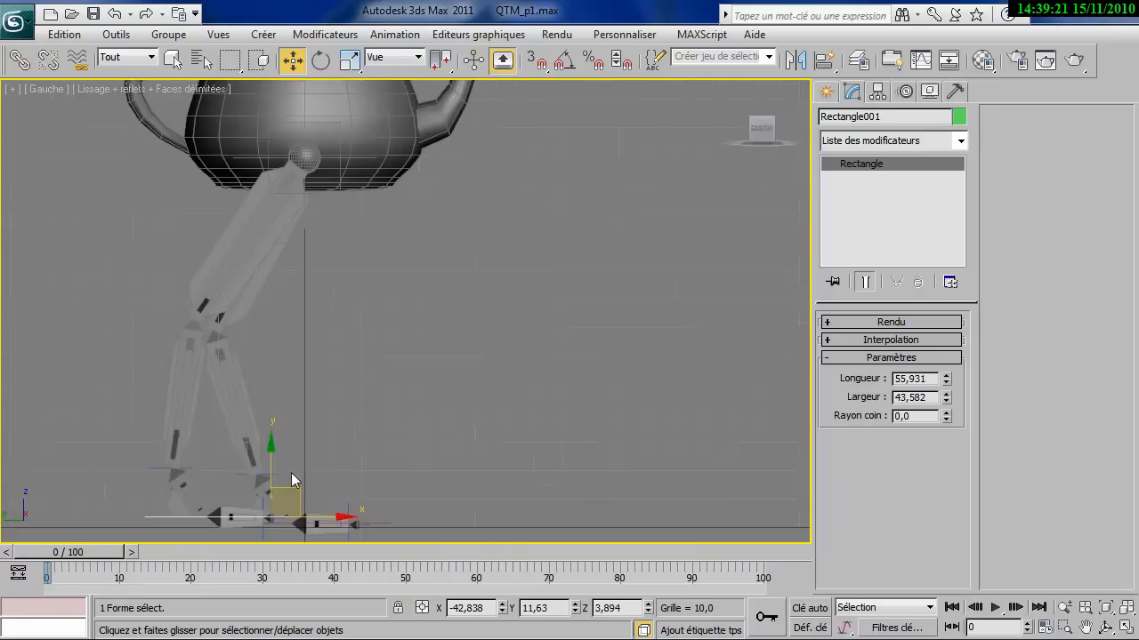
pyautogui.moveTo(286, 490); pyautogui.dragTo(327, 399, button='middle')
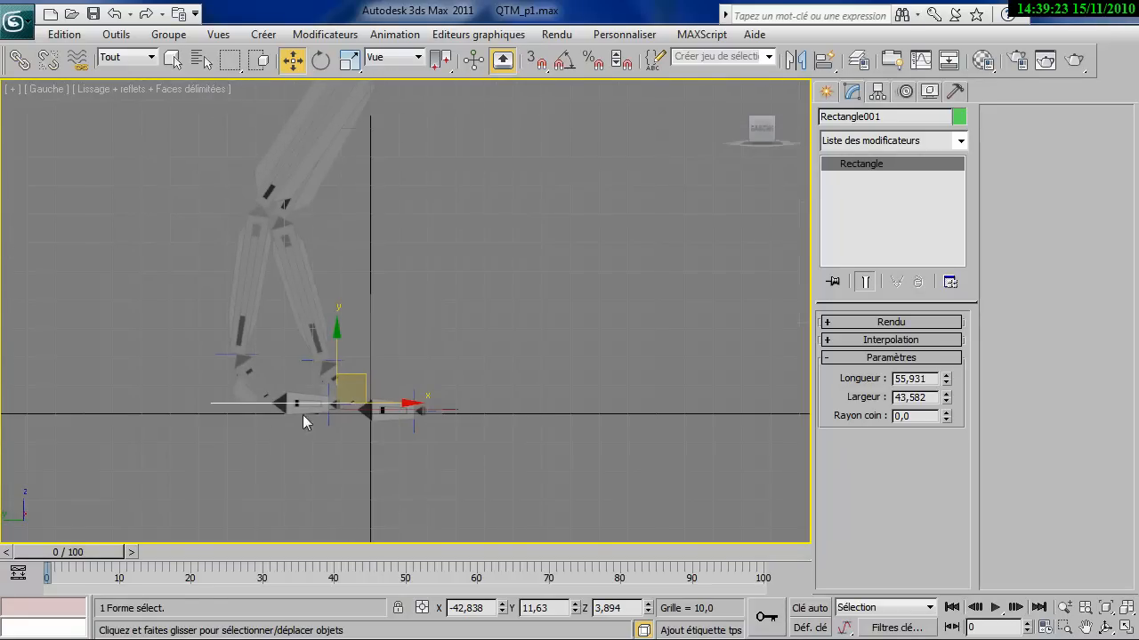
pyautogui.click(445, 406)
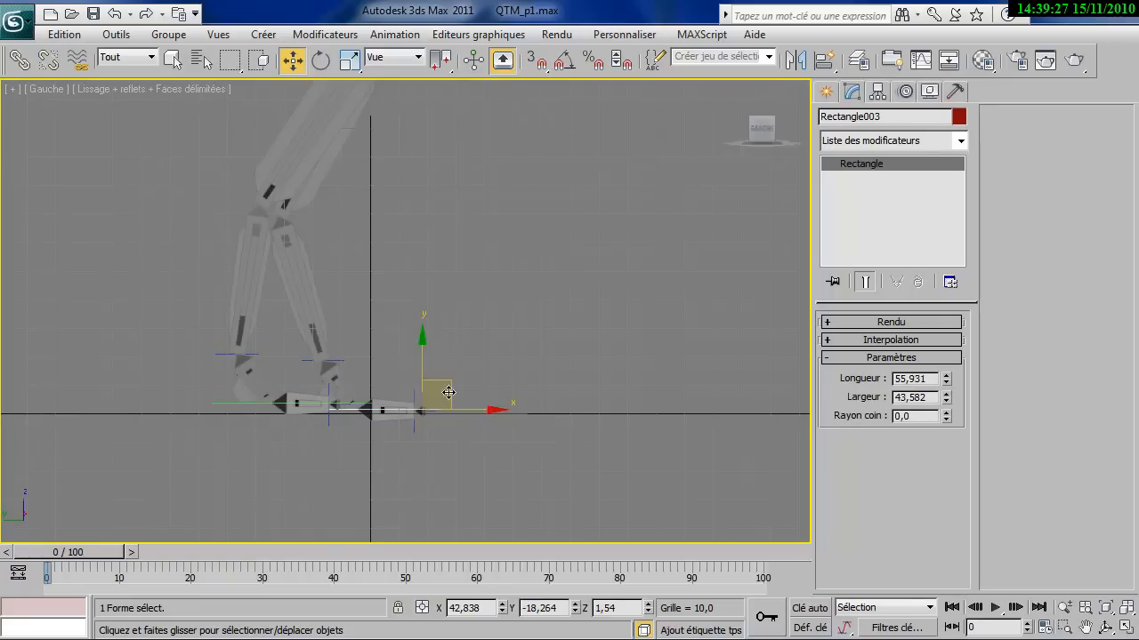
pyautogui.moveTo(451, 384); pyautogui.dragTo(493, 378)
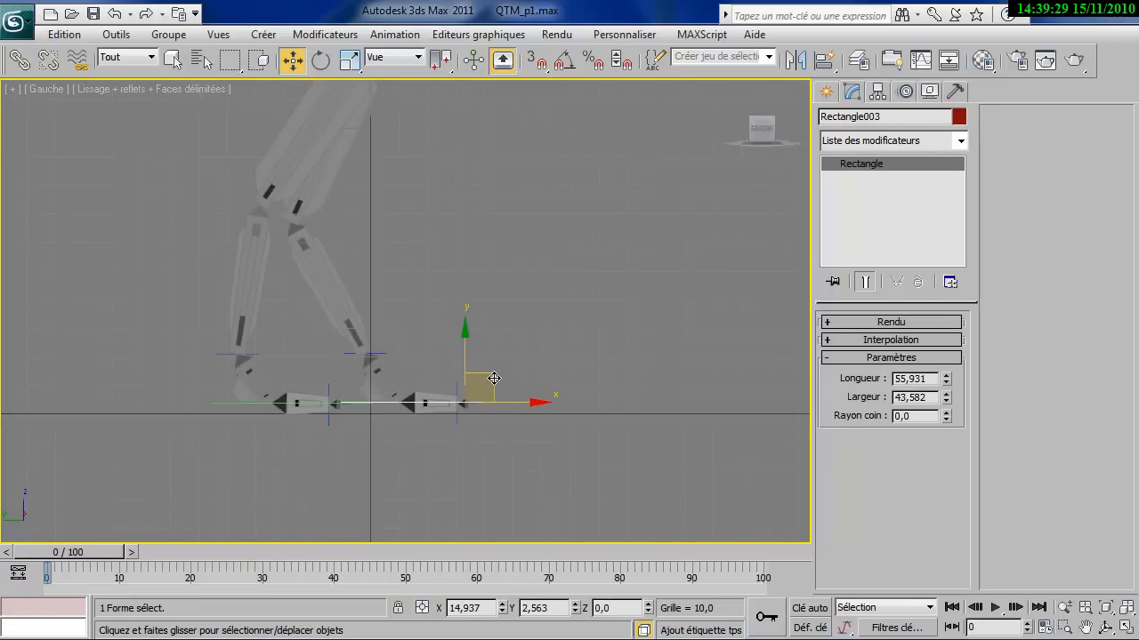
# Step: Lower the teapot to about Z 119 and Y 3.3 to bend the legs, and return to the left view
pyautogui.keyDown('alt'); pyautogui.moveTo(456, 439); pyautogui.dragTo(396, 491, button='middle'); pyautogui.keyUp('alt')
pyautogui.press('p')
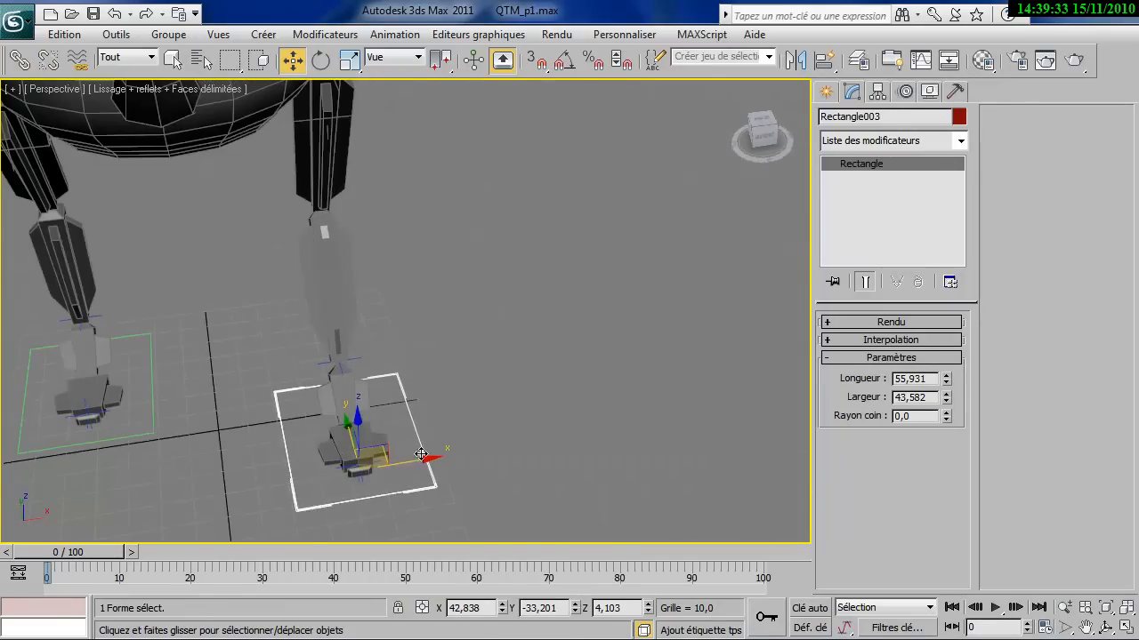
pyautogui.scroll(3, 424, 383)
pyautogui.scroll(-3, 424, 383)
pyautogui.keyDown('alt'); pyautogui.moveTo(424, 382); pyautogui.dragTo(476, 358, button='middle'); pyautogui.keyUp('alt')
pyautogui.click(347, 113)
pyautogui.moveTo(385, 182); pyautogui.dragTo(394, 211, button='middle')
pyautogui.moveTo(316, 159); pyautogui.dragTo(308, 190)
pyautogui.keyDown('alt'); pyautogui.moveTo(463, 274); pyautogui.dragTo(323, 454, button='middle'); pyautogui.keyUp('alt')
pyautogui.press('l')
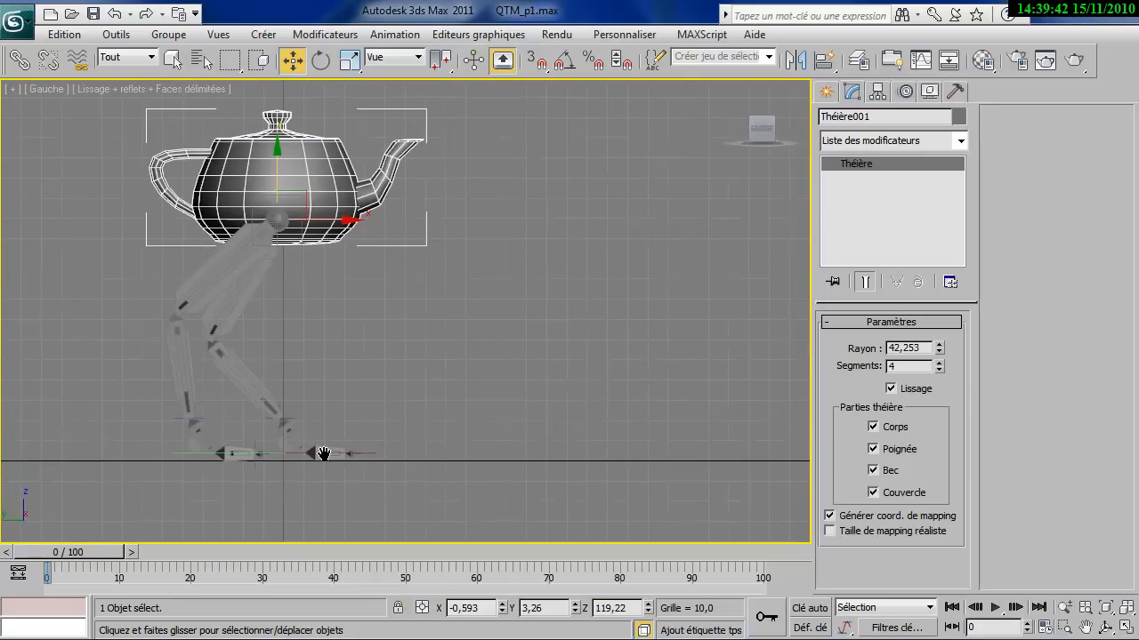
pyautogui.click(437, 452)
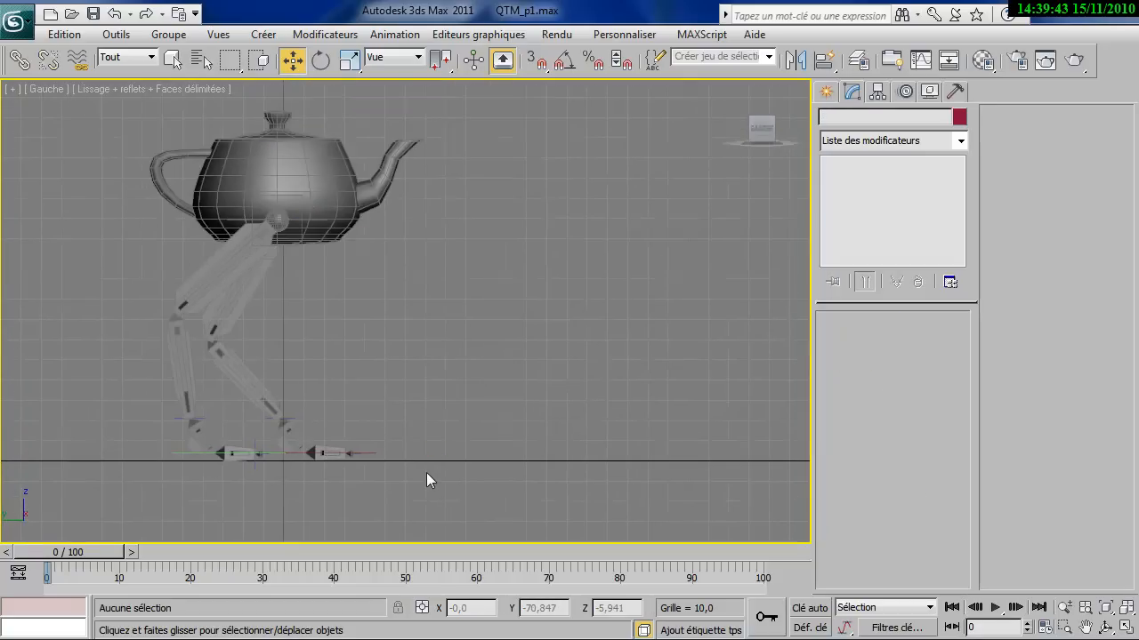
# Step: Select both foot controls and the teapot, and enable trajectory display for them
pyautogui.click(369, 454)
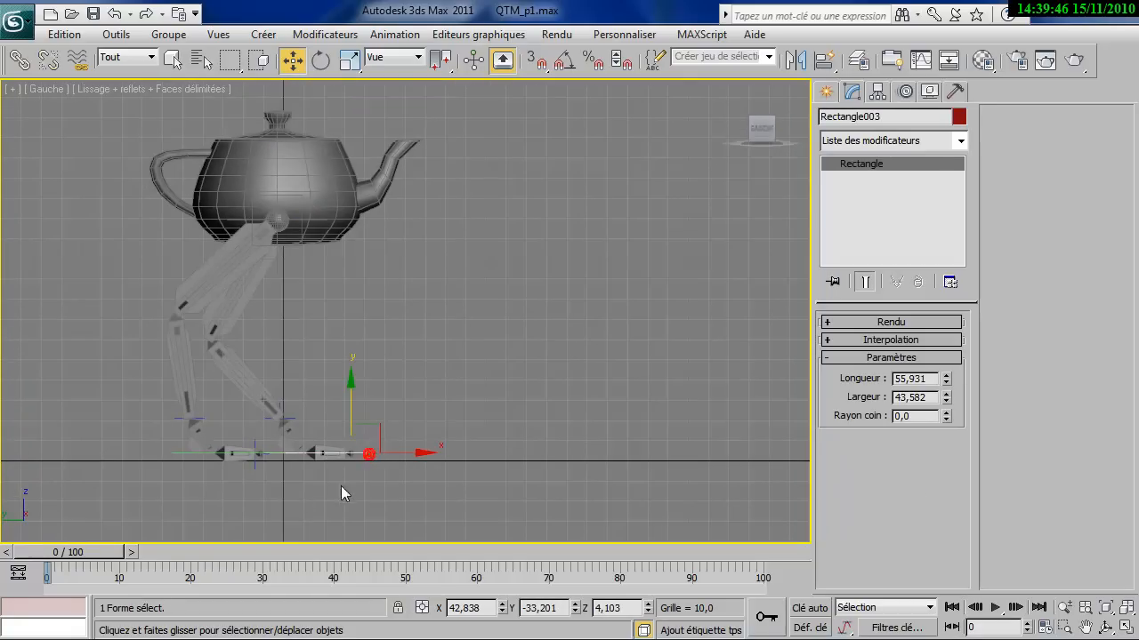
pyautogui.keyDown('ctrl'); pyautogui.click(172, 454); pyautogui.keyUp('ctrl')
pyautogui.keyDown('ctrl'); pyautogui.click(291, 176); pyautogui.keyUp('ctrl')
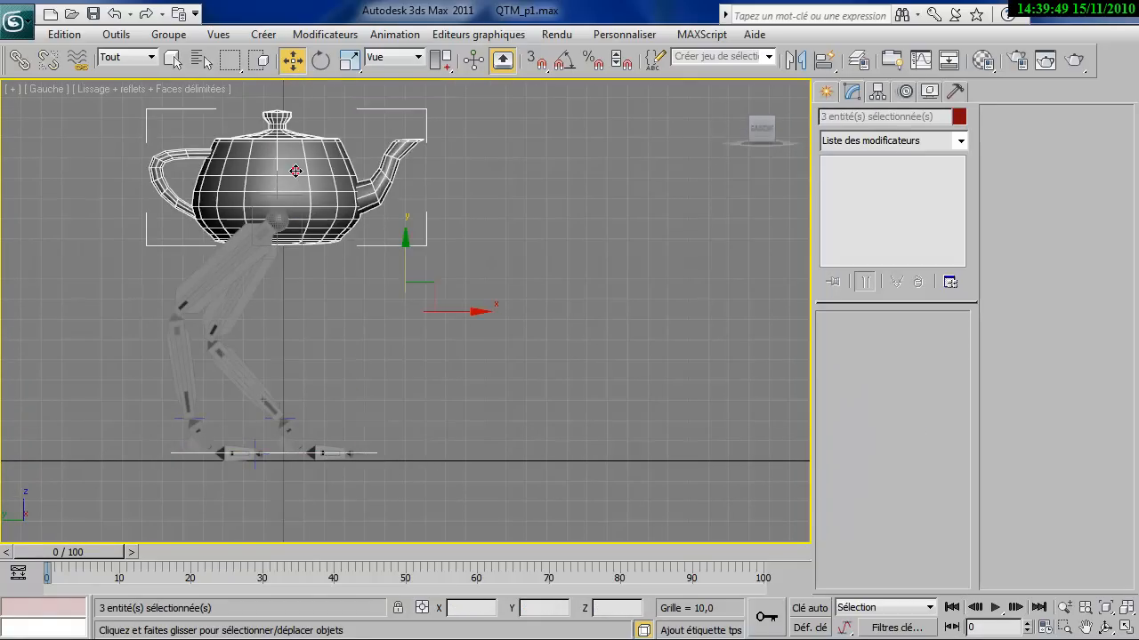
pyautogui.click(930, 92)
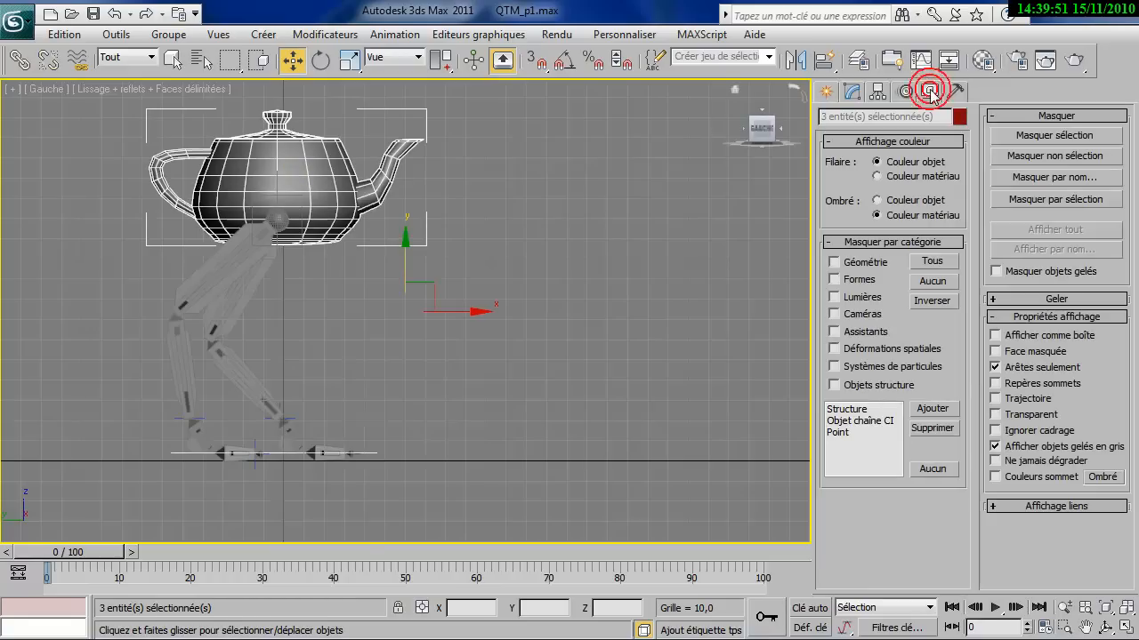
pyautogui.click(995, 398)
pyautogui.click(526, 380)
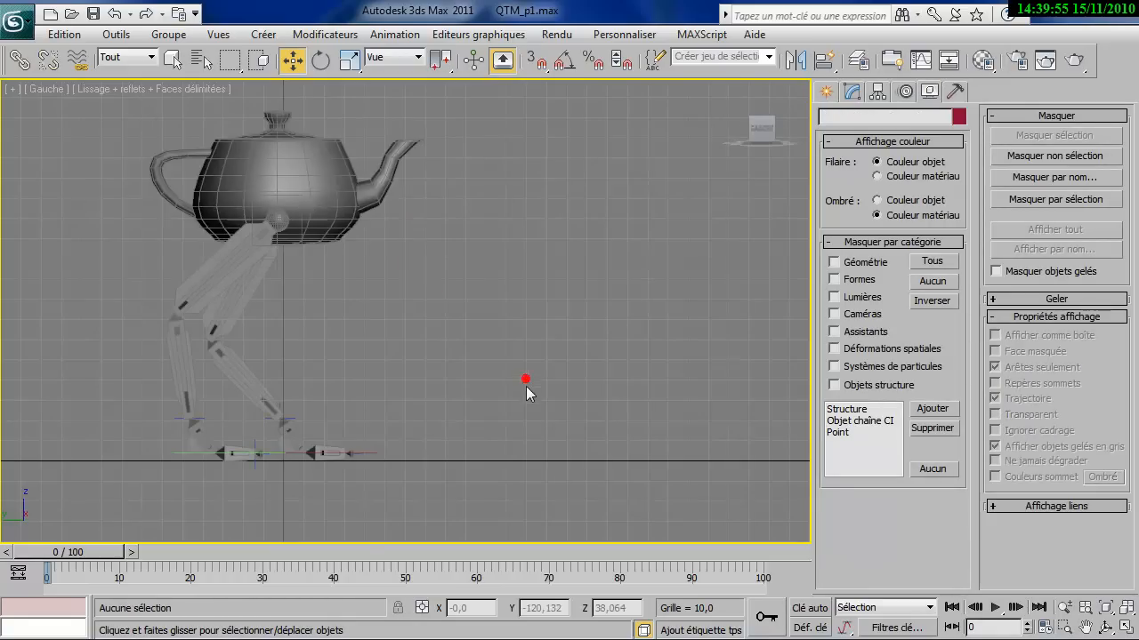
# Step: Turn on Auto Key at frame 20 and move the green foot control forward by about 132 units along the ground
pyautogui.moveTo(418, 458); pyautogui.dragTo(368, 439, button='middle')
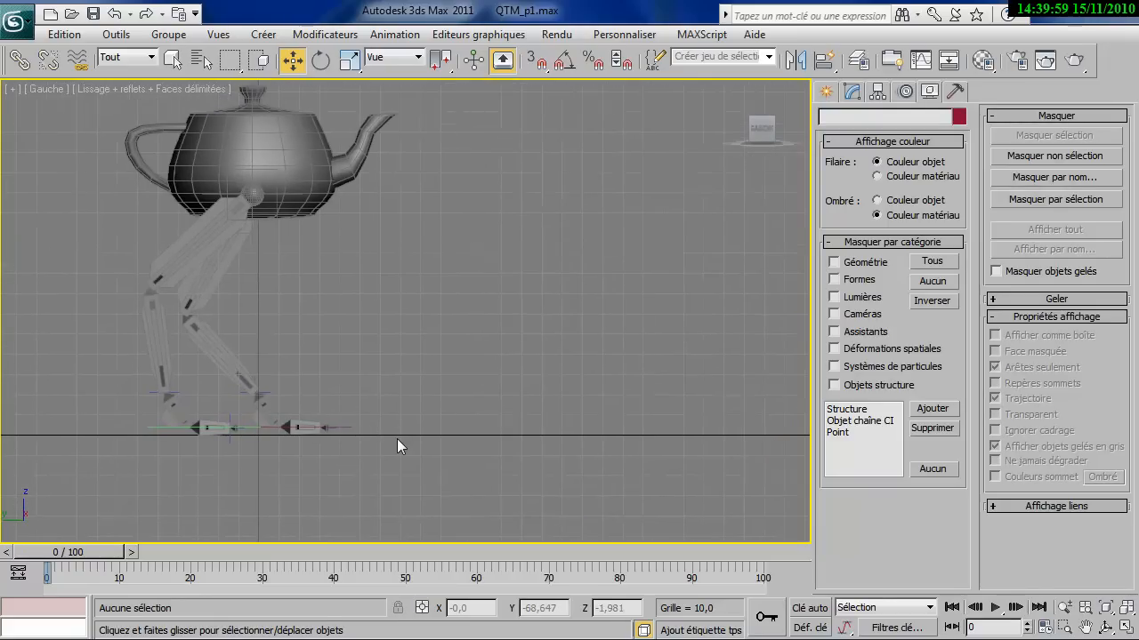
pyautogui.moveTo(74, 559); pyautogui.dragTo(201, 559)
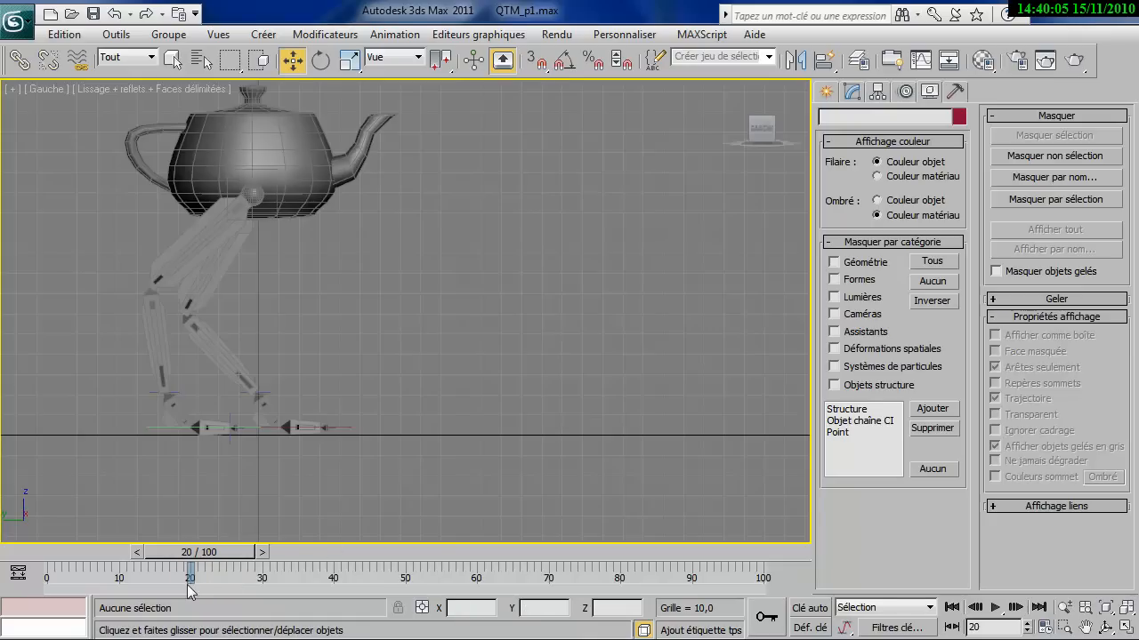
pyautogui.click(809, 609)
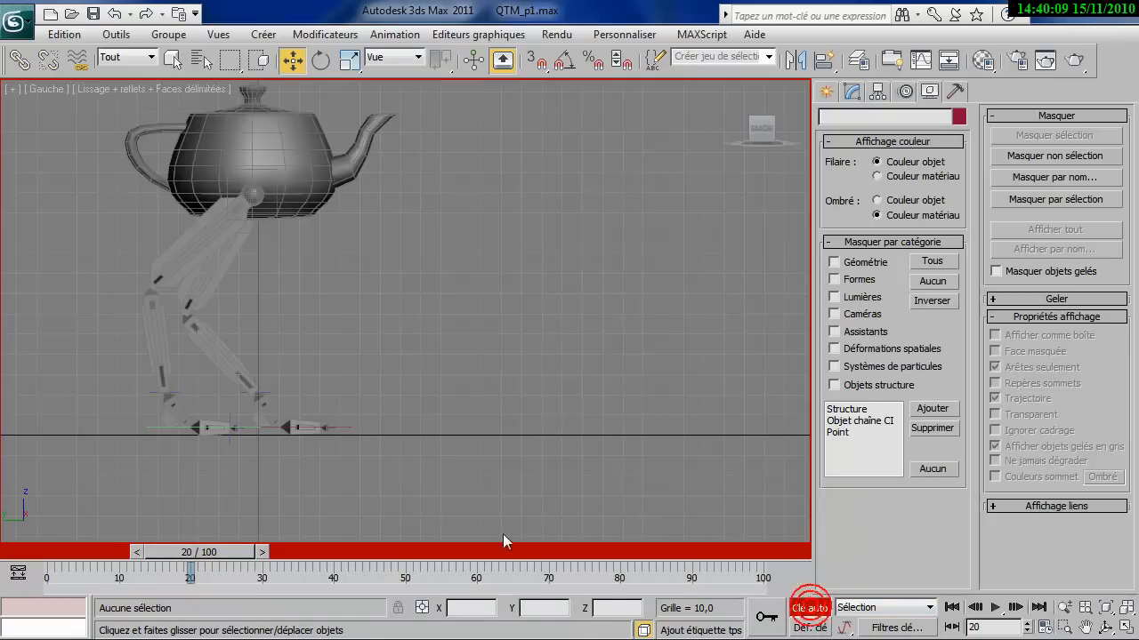
pyautogui.click(161, 430)
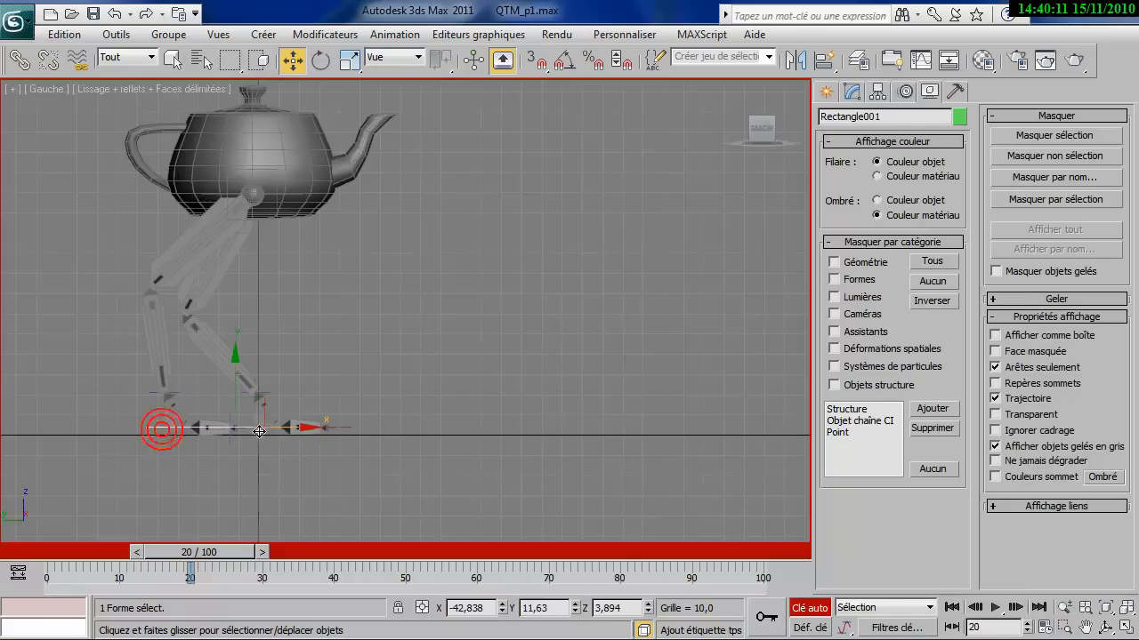
pyautogui.moveTo(274, 434); pyautogui.dragTo(546, 431)
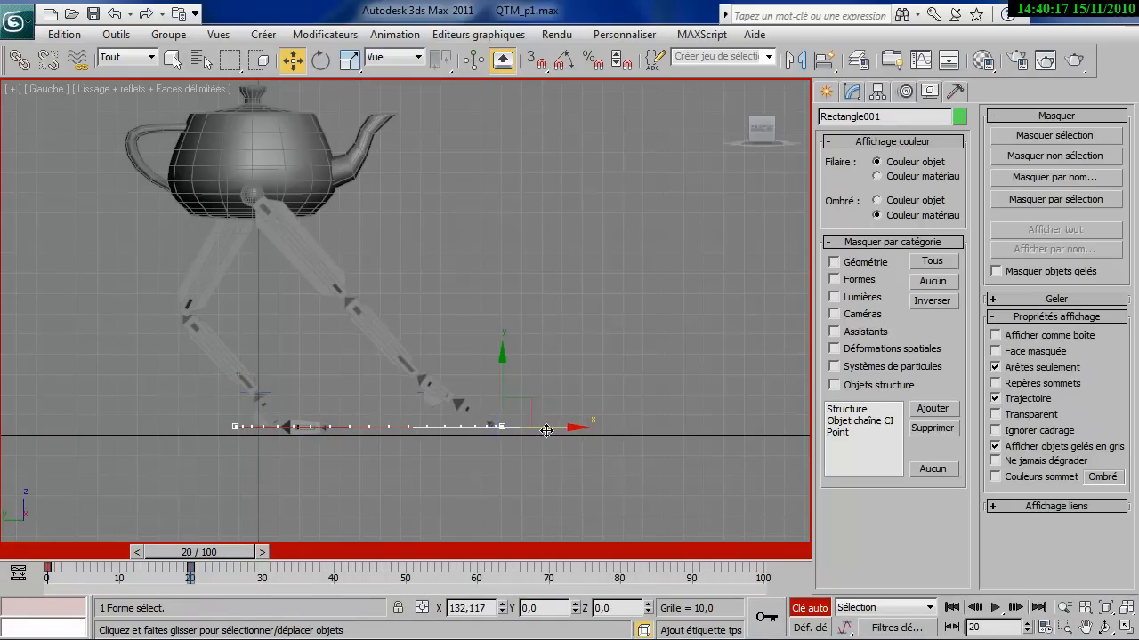
# Step: At frame 10, raise the green foot control to about Z 31.7 to arc its step
pyautogui.moveTo(224, 548); pyautogui.dragTo(164, 588)
pyautogui.press('w')
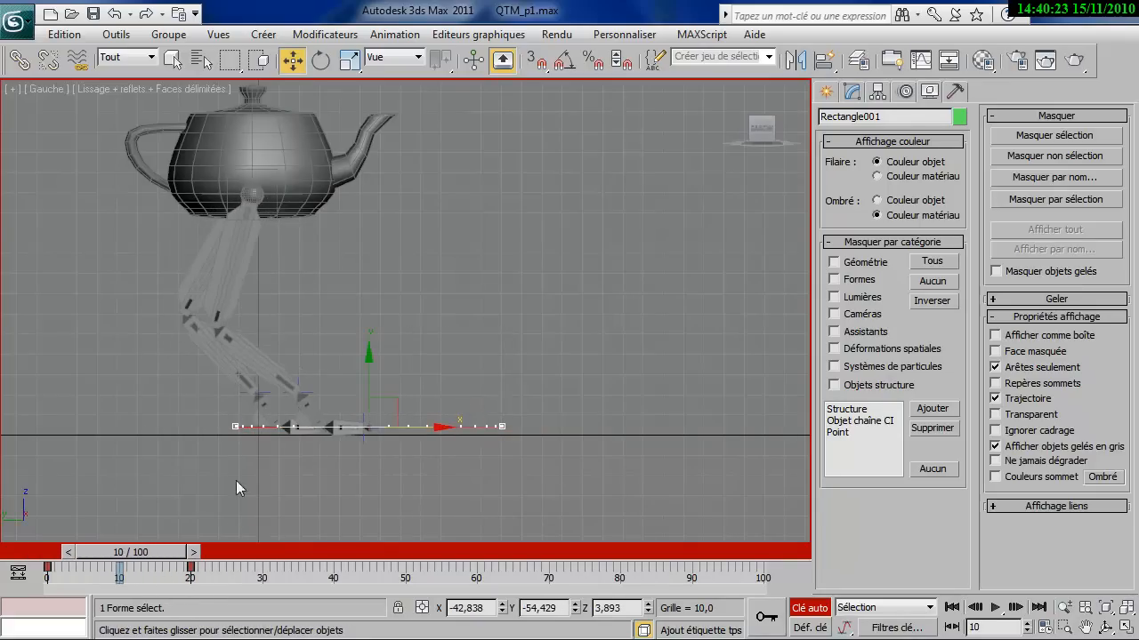
pyautogui.moveTo(393, 402); pyautogui.dragTo(398, 346)
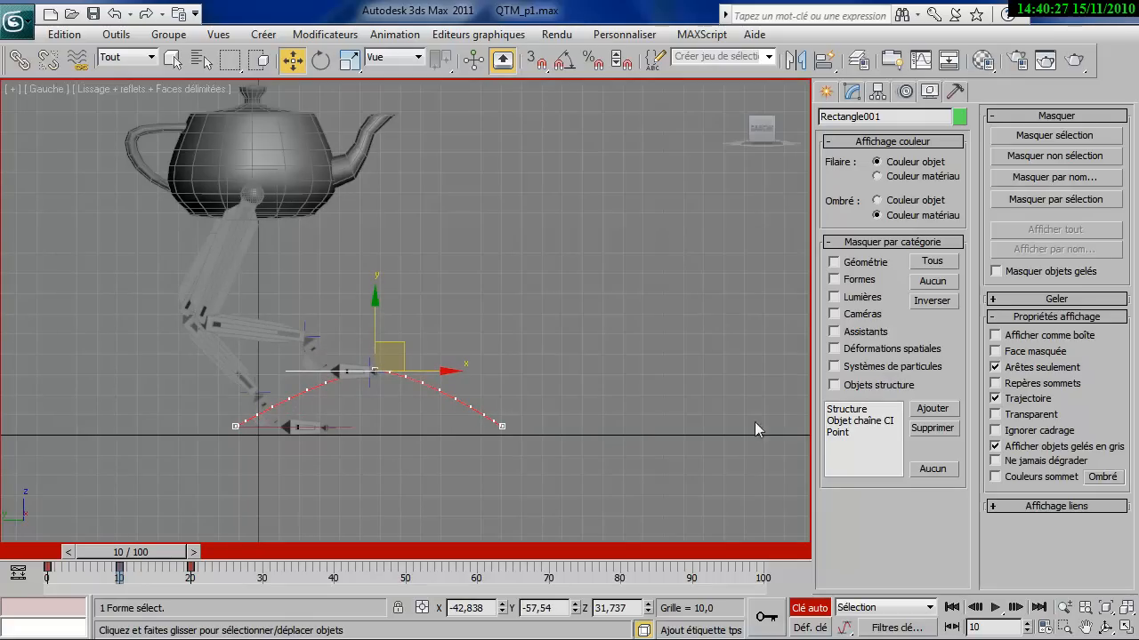
# Step: At frame 20, move the teapot forward over the feet to about Y -89.7, Z 124
pyautogui.moveTo(128, 558); pyautogui.dragTo(205, 556)
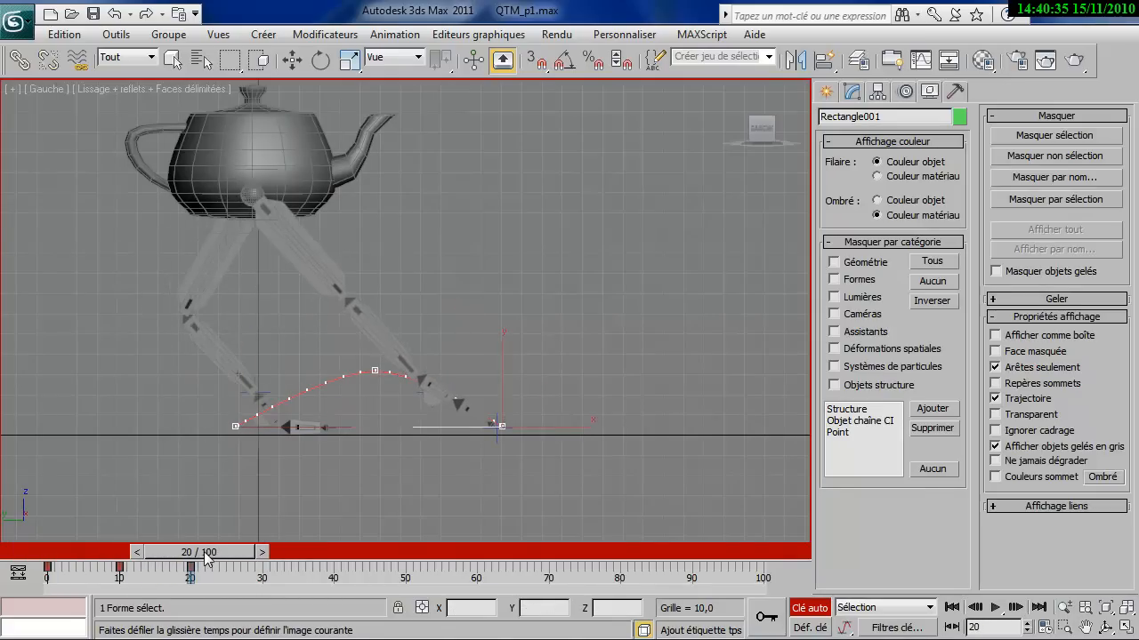
pyautogui.press('w')
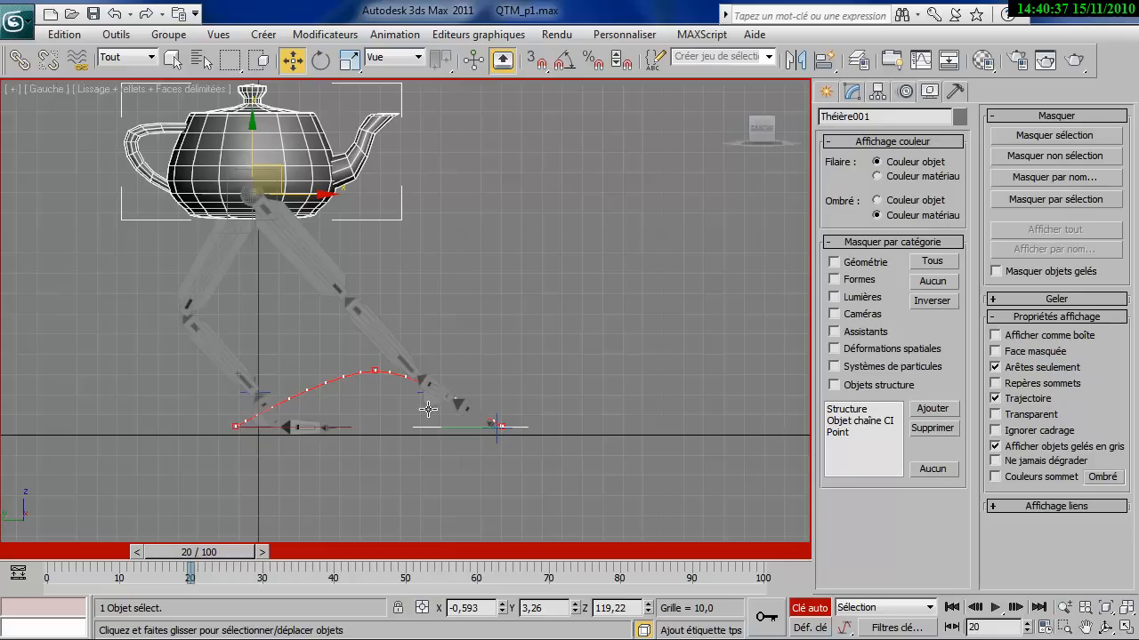
pyautogui.moveTo(282, 171); pyautogui.dragTo(471, 162)
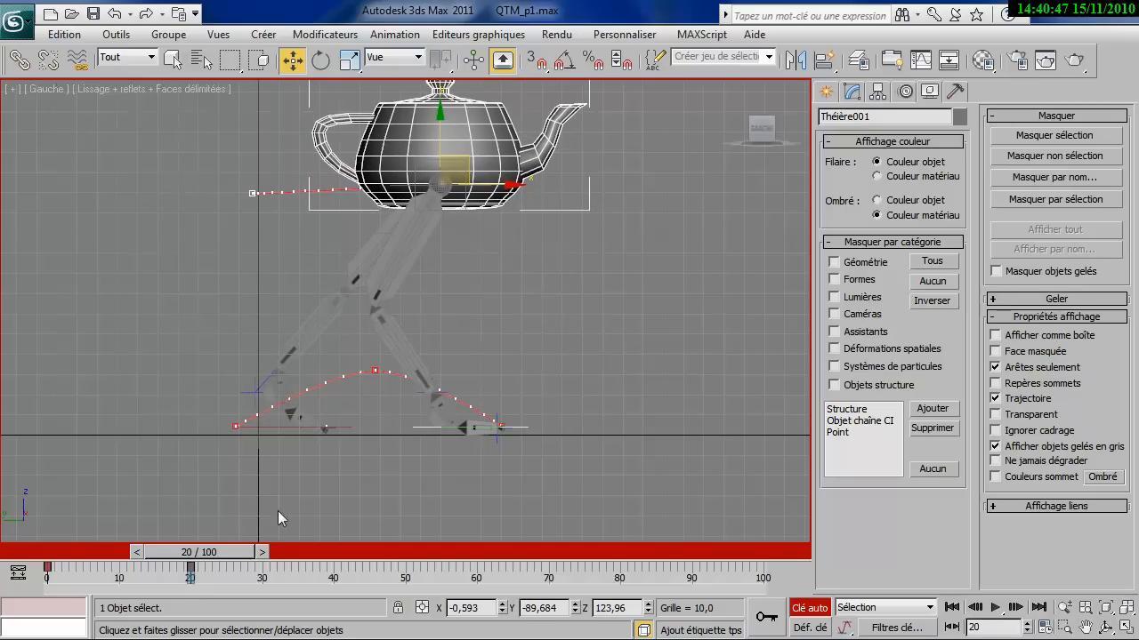
pyautogui.moveTo(240, 553)
pyautogui.mouseDown()
pyautogui.moveTo(120, 555)
pyautogui.moveTo(258, 560)
pyautogui.moveTo(245, 560)
pyautogui.mouseUp()
pyautogui.press('w')
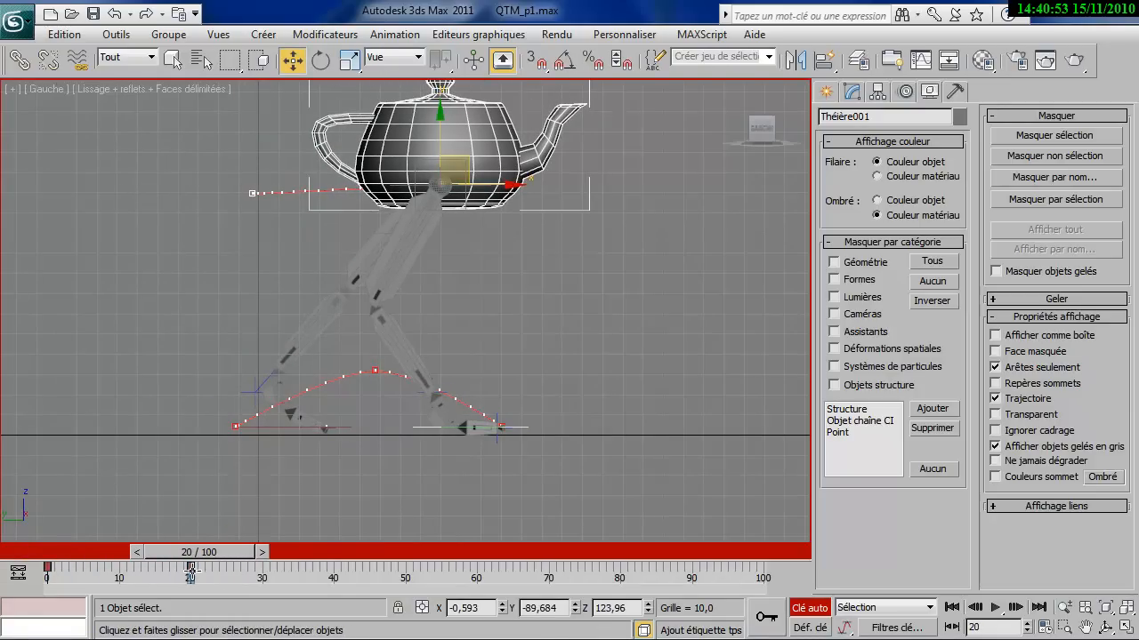
# Step: Key the red foot control at frame 20, and at frame 40 move it forward by about 181 units along the ground
pyautogui.click(268, 427)
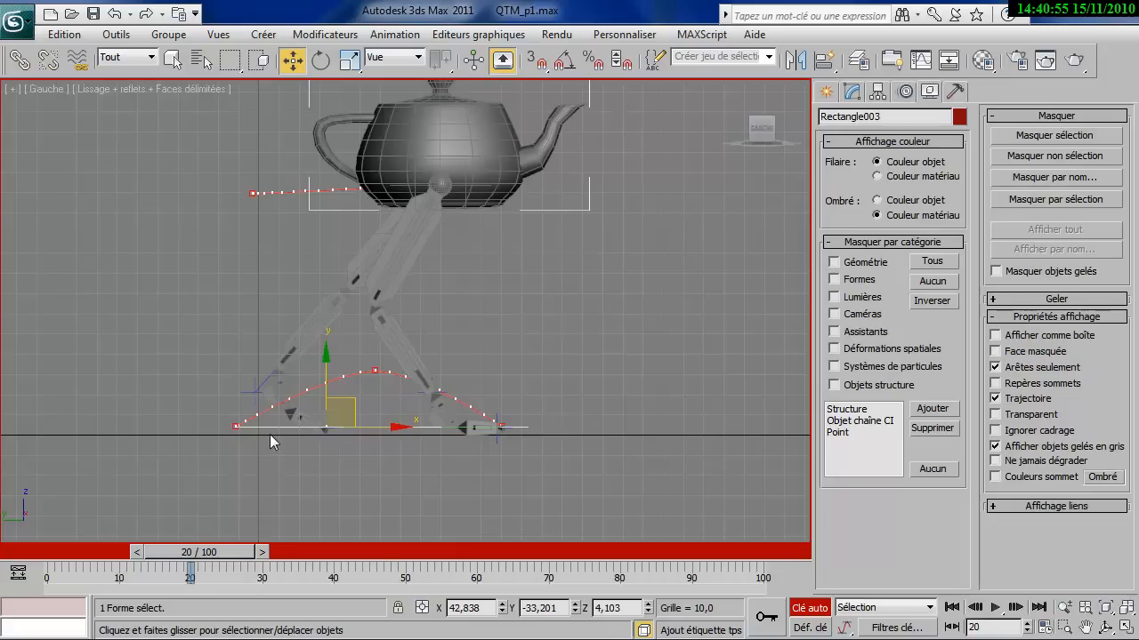
pyautogui.click(764, 618)
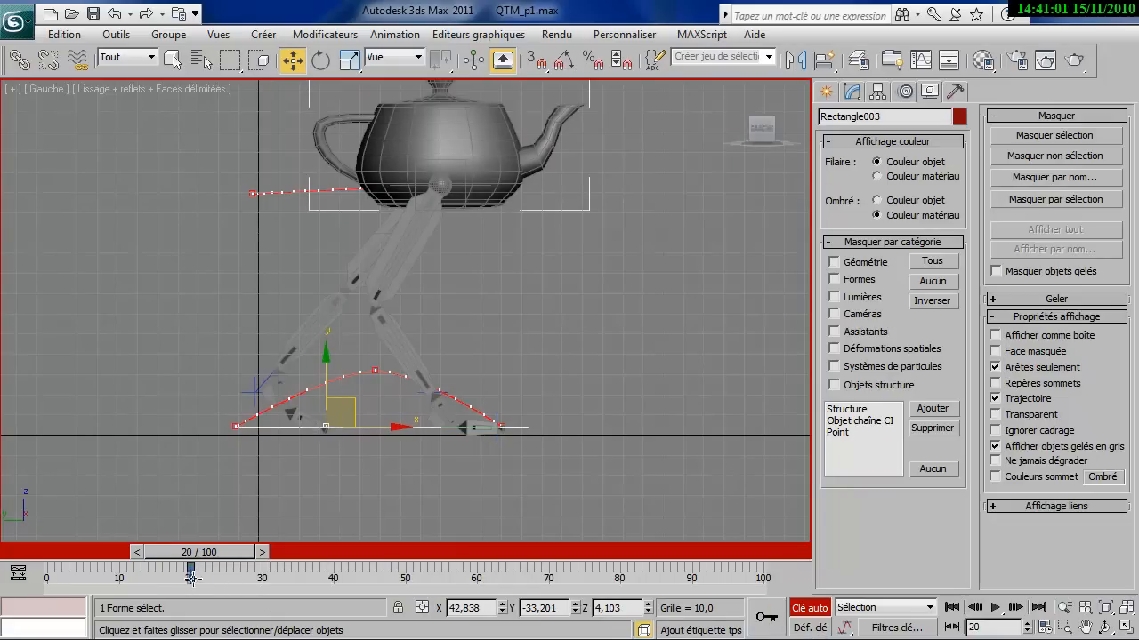
pyautogui.moveTo(235, 556); pyautogui.dragTo(360, 573)
pyautogui.moveTo(380, 429); pyautogui.dragTo(743, 444)
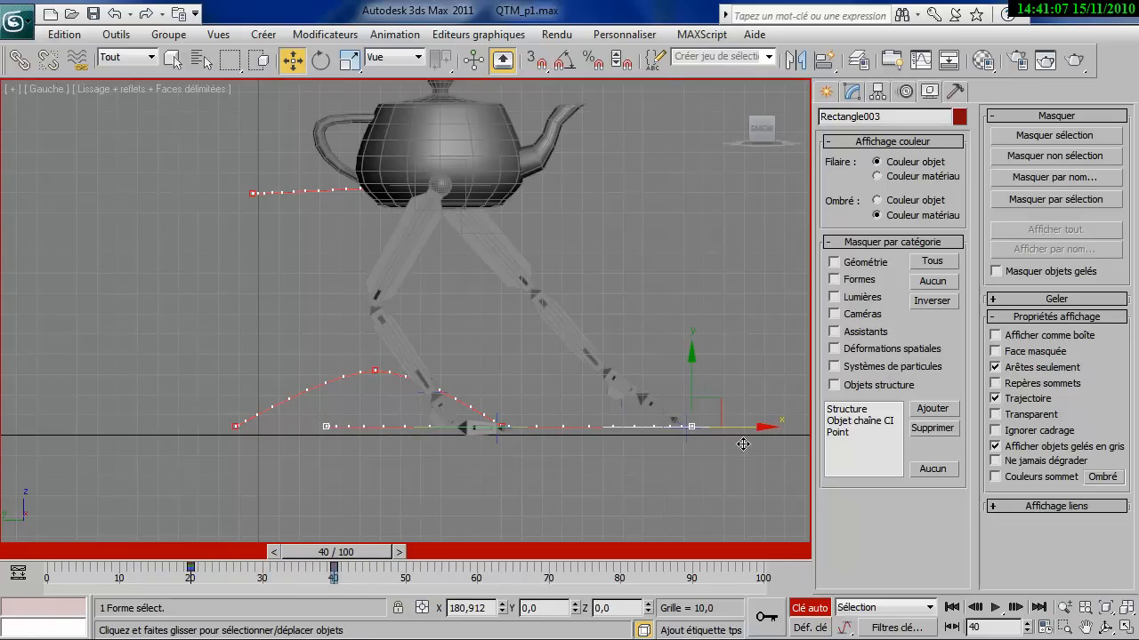
# Step: At frame 30, raise the red foot control to about Z 32.4 to arc its step
pyautogui.moveTo(387, 570); pyautogui.dragTo(303, 572)
pyautogui.moveTo(507, 365); pyautogui.dragTo(511, 295)
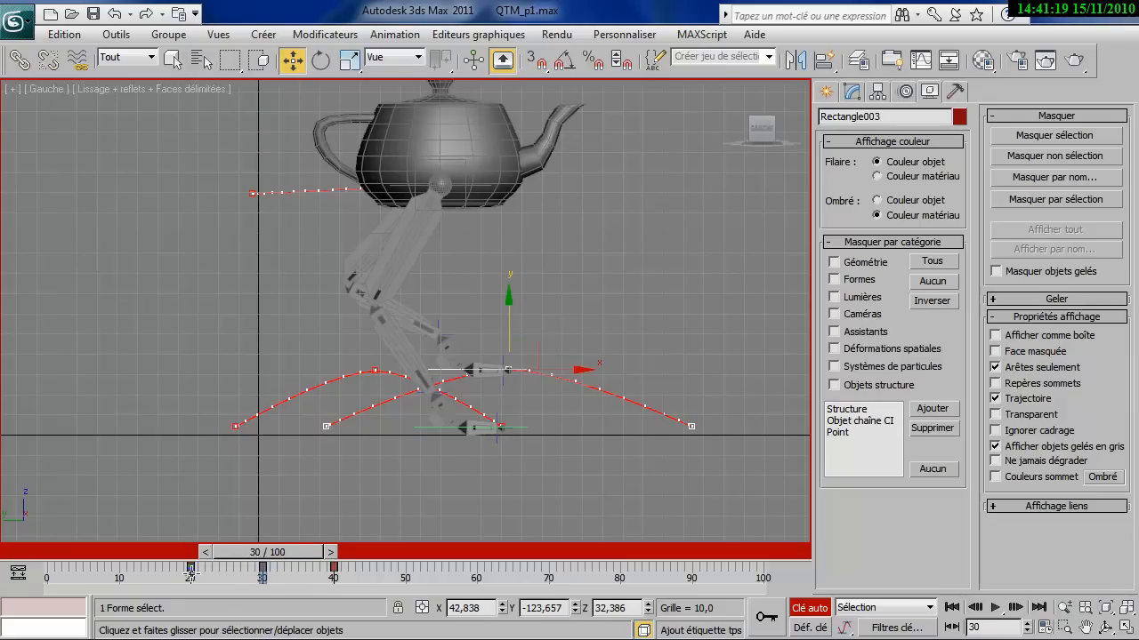
# Step: Turn on key mode and shorten the red foot's stride, pulling it back to about Y -194.6 at frame 40 and Y -117.9 at frame 30
pyautogui.click(952, 628)
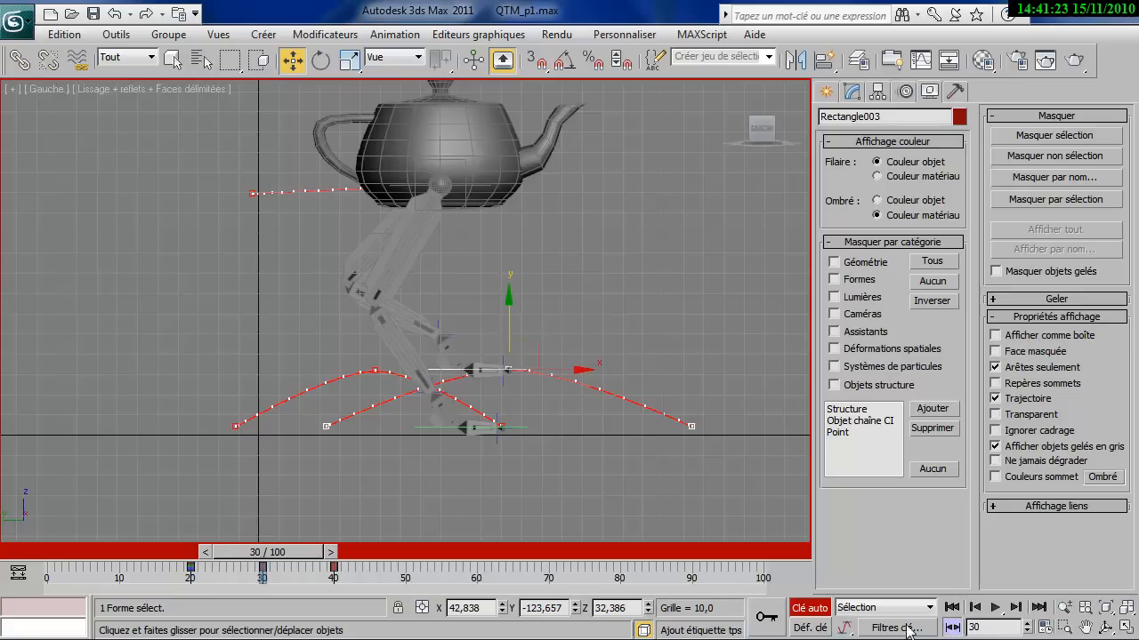
pyautogui.click(1014, 607)
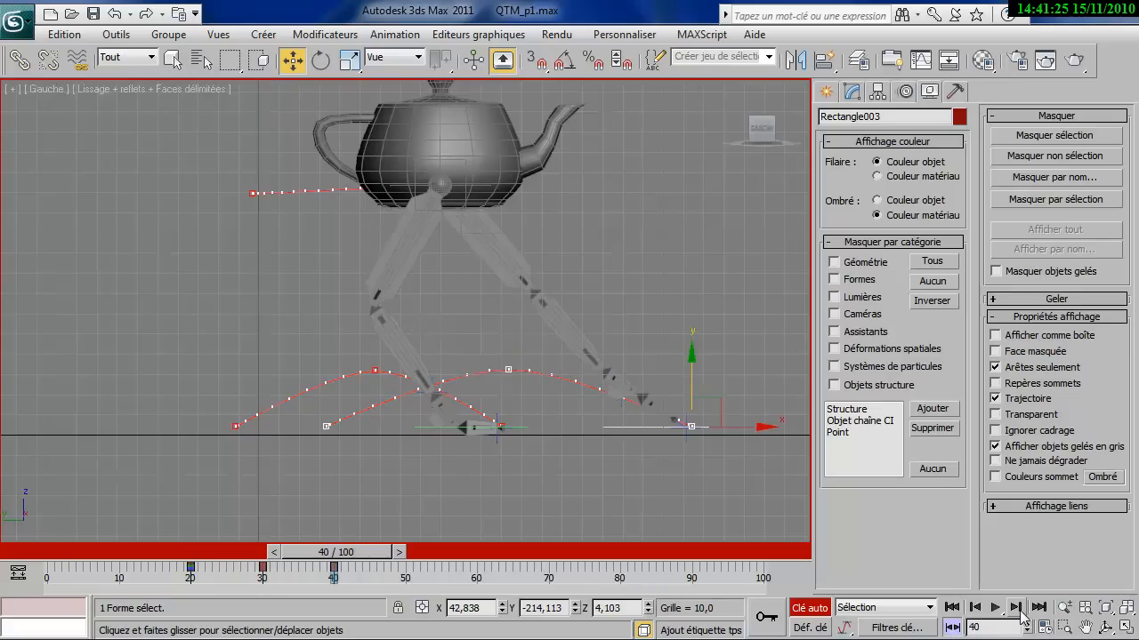
pyautogui.moveTo(766, 426); pyautogui.dragTo(727, 425)
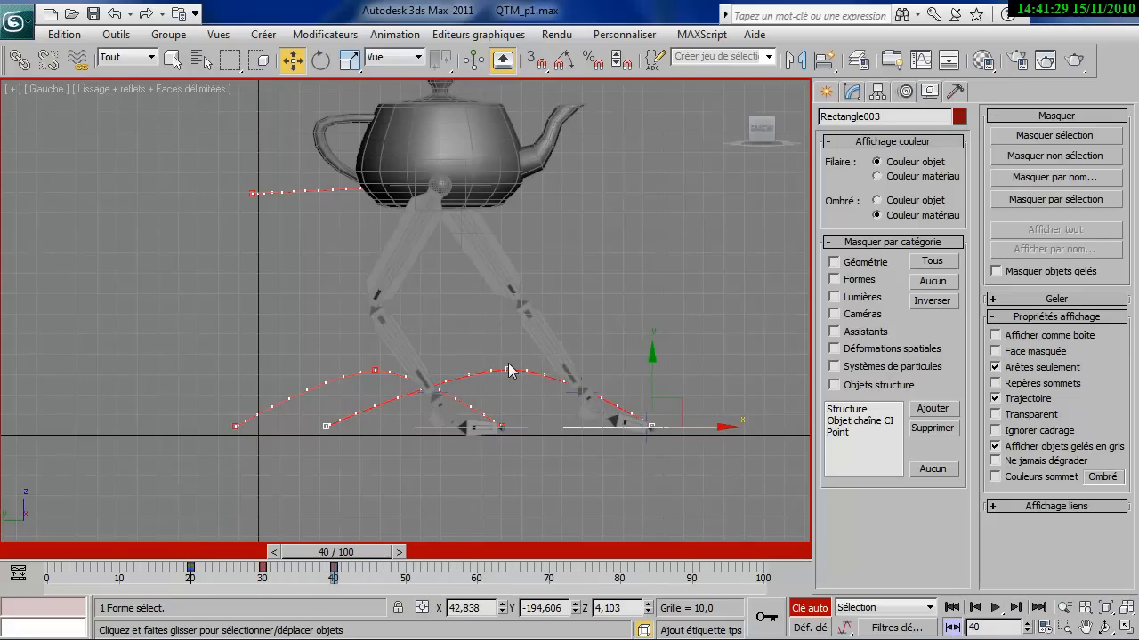
pyautogui.click(975, 608)
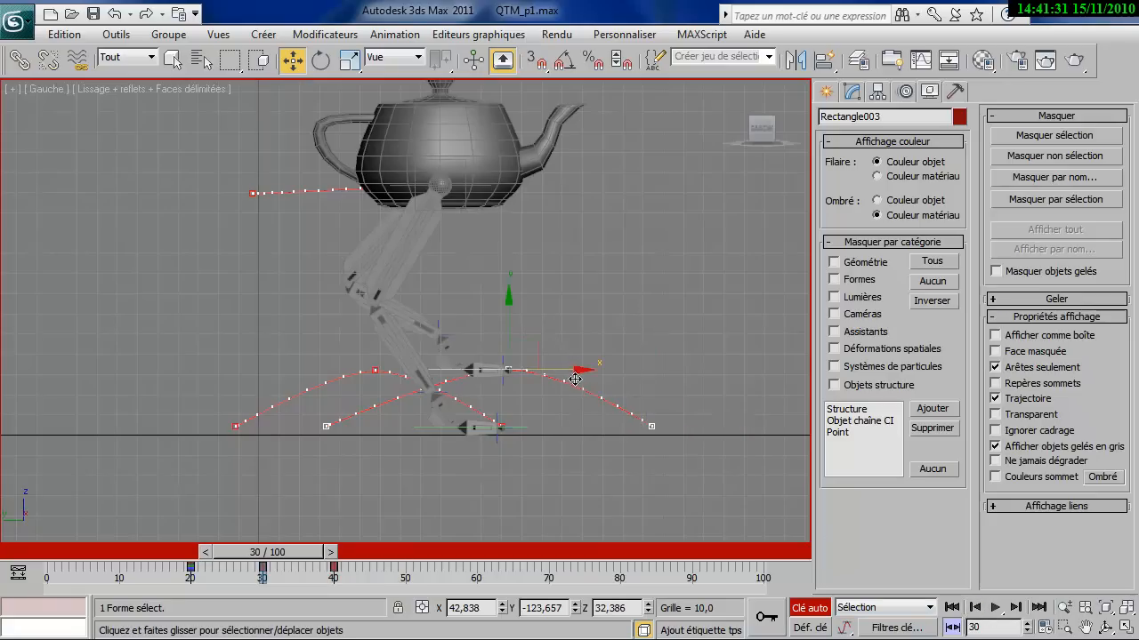
pyautogui.moveTo(572, 378); pyautogui.dragTo(560, 380)
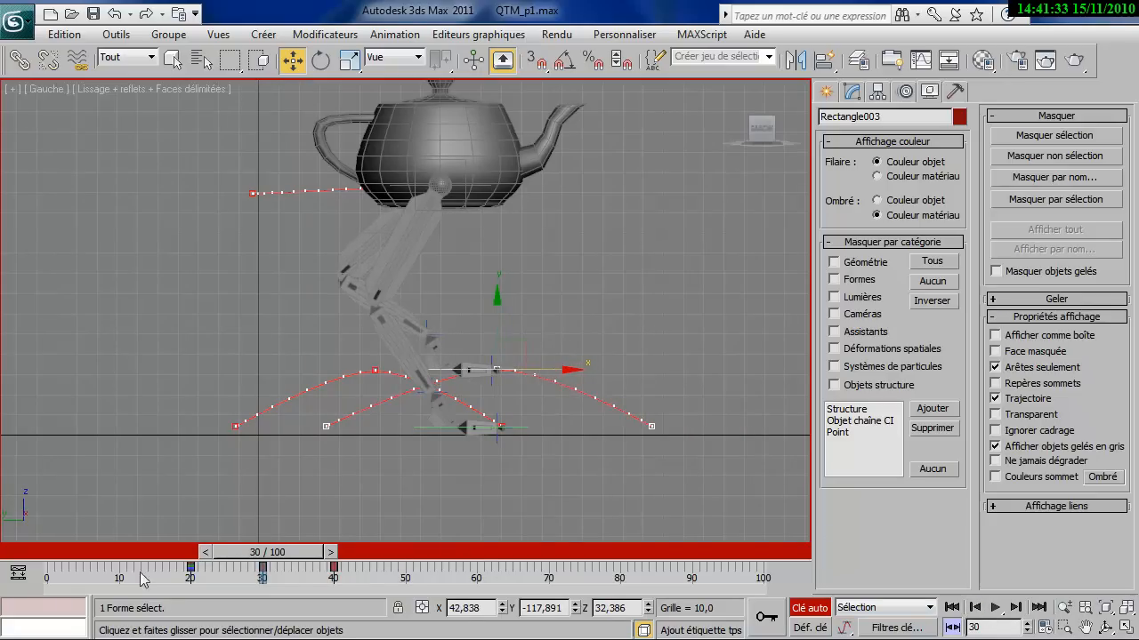
# Step: At frame 40, move the teapot forward and slightly down to about Y -141.6, Z 115.5
pyautogui.moveTo(289, 559); pyautogui.dragTo(354, 575)
pyautogui.press('w')
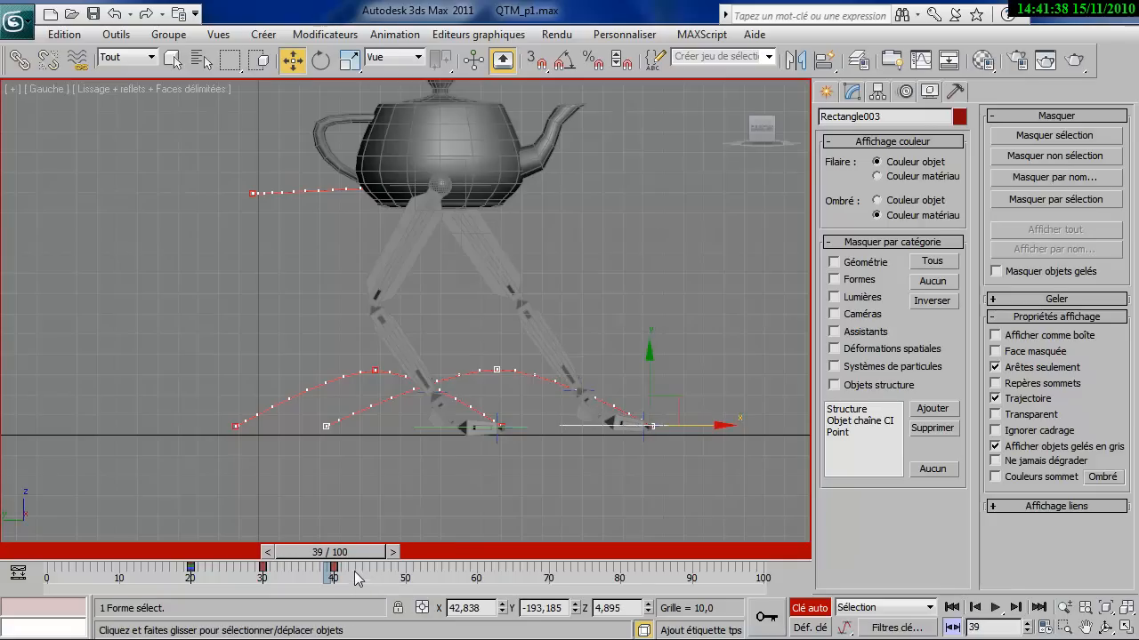
pyautogui.click(397, 552)
pyautogui.click(452, 185)
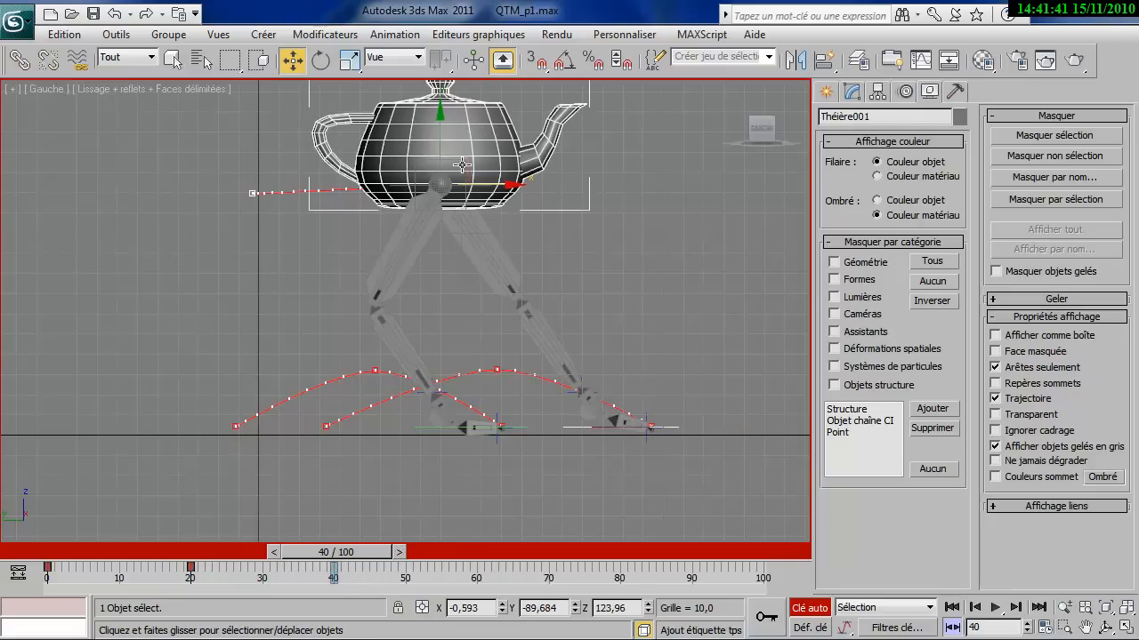
pyautogui.click(485, 179)
pyautogui.click(462, 165)
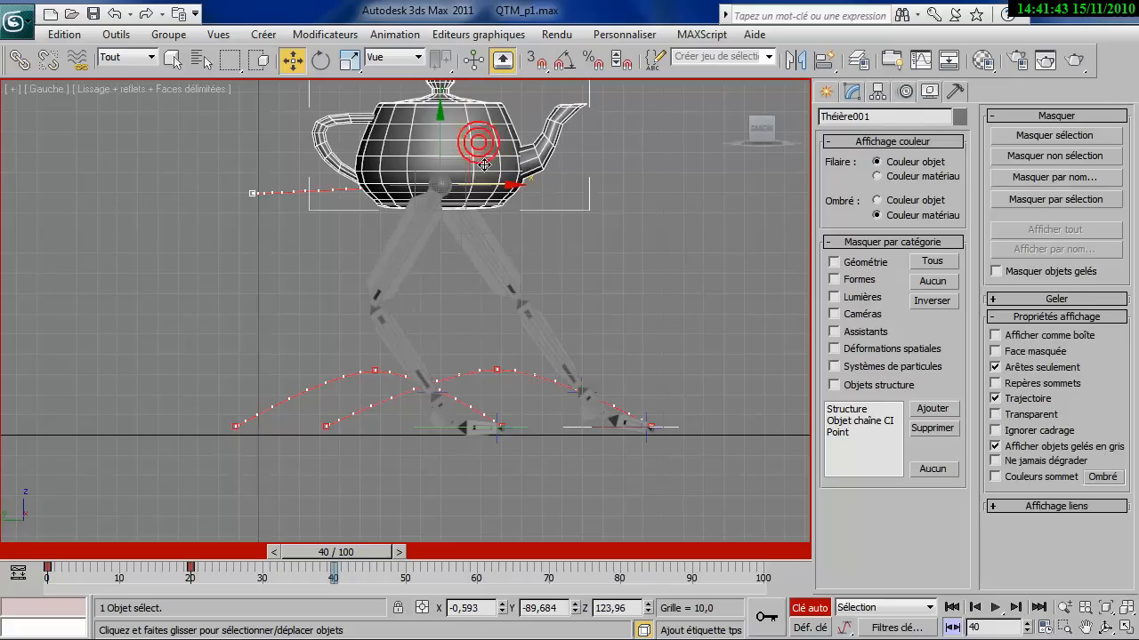
pyautogui.moveTo(464, 158); pyautogui.dragTo(572, 167)
# Step: Scrub through and play the walk in the perspective view to check the motion of the legs and teapot
pyautogui.moveTo(365, 552)
pyautogui.mouseDown()
pyautogui.moveTo(80, 567)
pyautogui.moveTo(391, 583)
pyautogui.moveTo(208, 587)
pyautogui.moveTo(72, 556)
pyautogui.moveTo(376, 547)
pyautogui.mouseUp()
pyautogui.press('p')
pyautogui.moveTo(384, 414); pyautogui.dragTo(343, 411, button='middle')
pyautogui.scroll(-3, 350, 379)
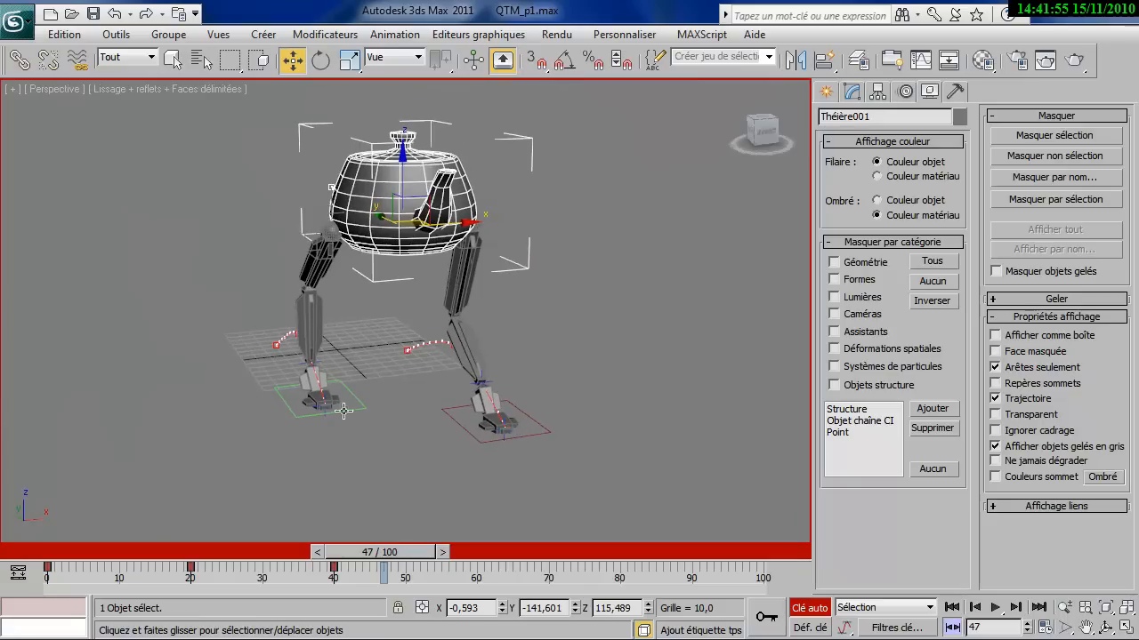
pyautogui.moveTo(398, 558); pyautogui.dragTo(18, 579)
pyautogui.press('w')
pyautogui.click(995, 609)
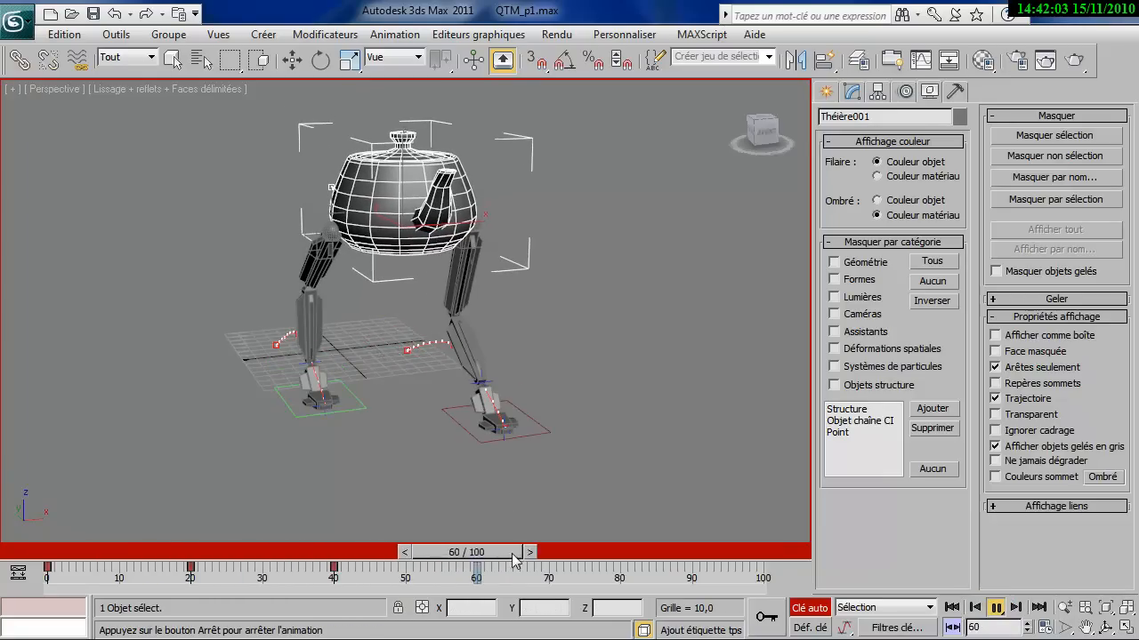
# Step: Key the green foot control at frame 40, and at frame 60 move it forward by about 132 units along the ground
pyautogui.moveTo(556, 553); pyautogui.dragTo(338, 583)
pyautogui.press('w')
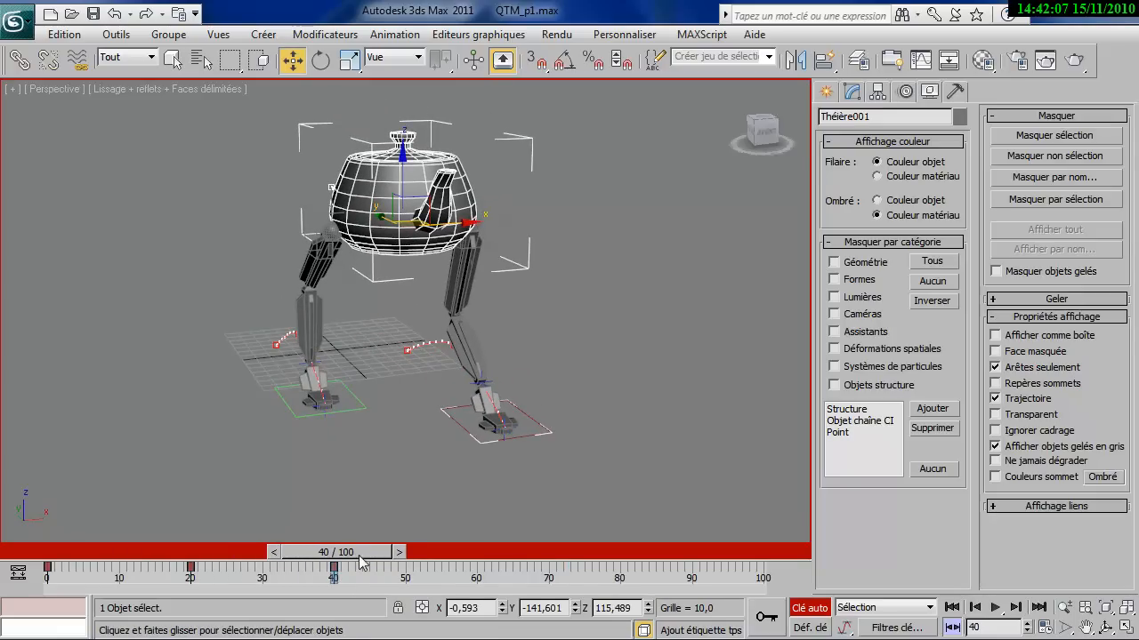
pyautogui.click(342, 413)
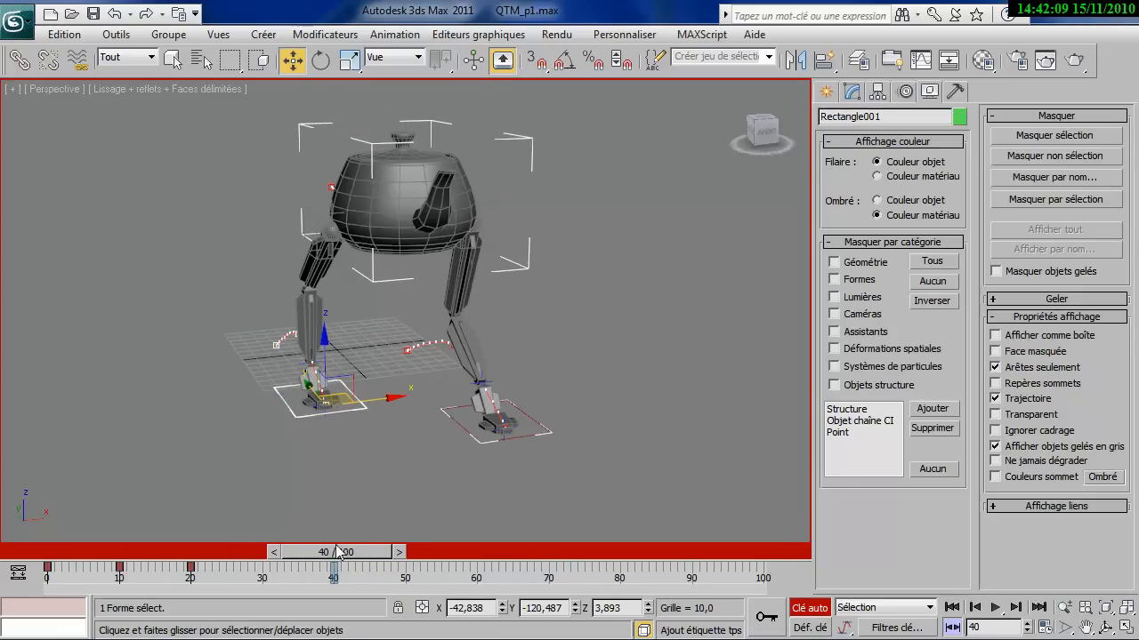
pyautogui.keyDown('alt'); pyautogui.moveTo(465, 459); pyautogui.dragTo(555, 441, button='middle'); pyautogui.keyUp('alt')
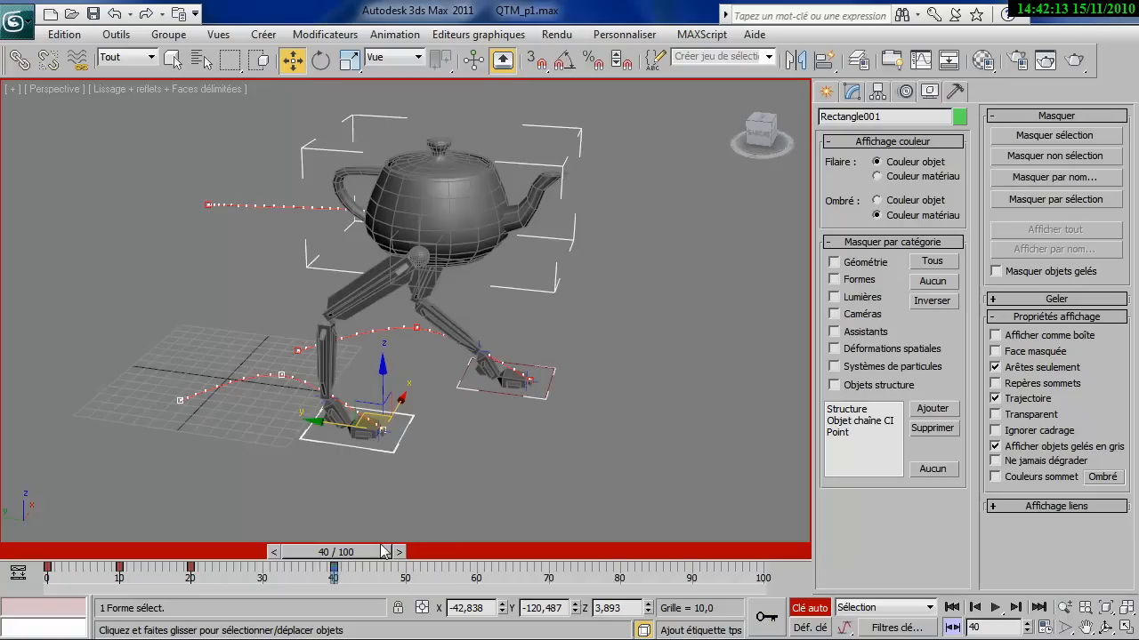
pyautogui.moveTo(353, 553); pyautogui.dragTo(500, 575)
pyautogui.press('w')
pyautogui.moveTo(330, 424); pyautogui.dragTo(559, 465)
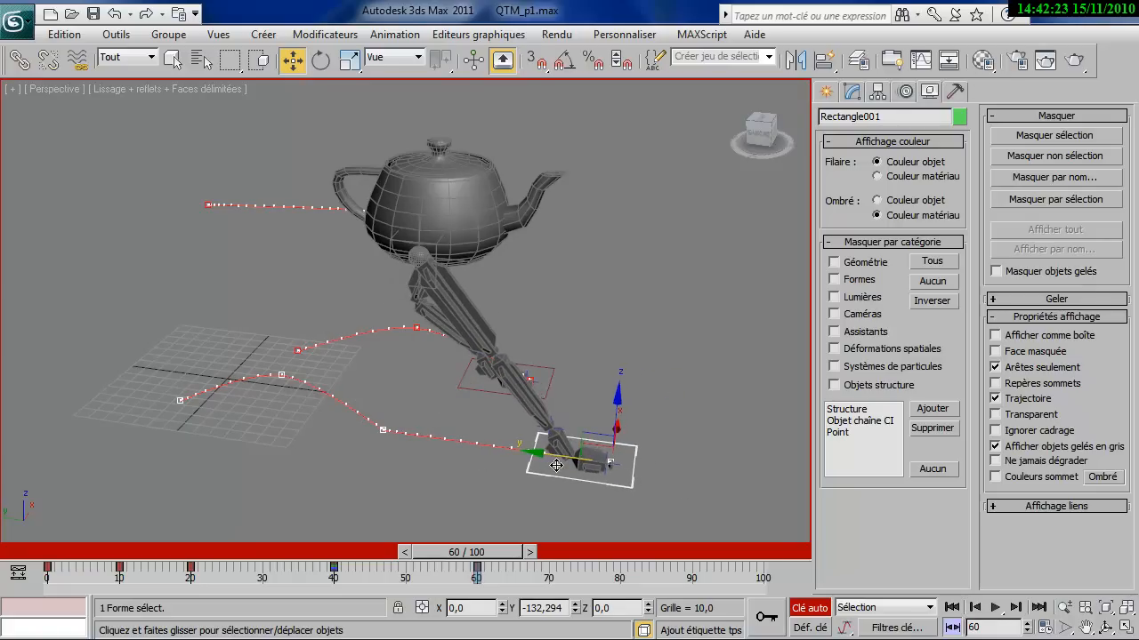
# Step: At frame 50, raise the green foot control to about Z 34.9 to arc its second step
pyautogui.moveTo(456, 552); pyautogui.dragTo(398, 569)
pyautogui.press('w')
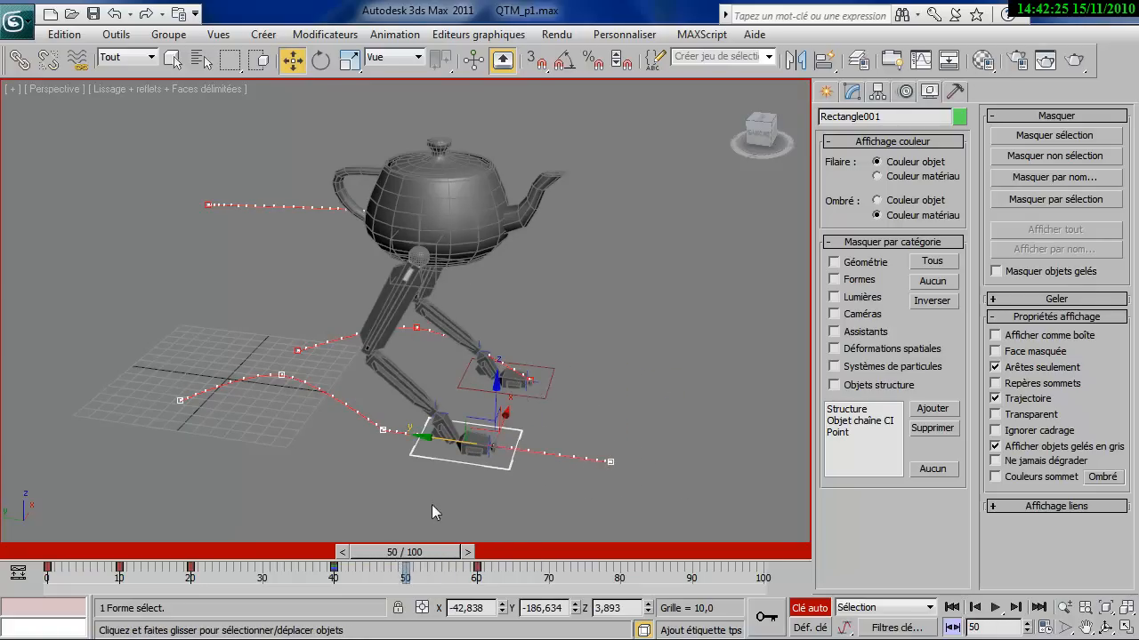
pyautogui.moveTo(491, 396); pyautogui.dragTo(491, 347)
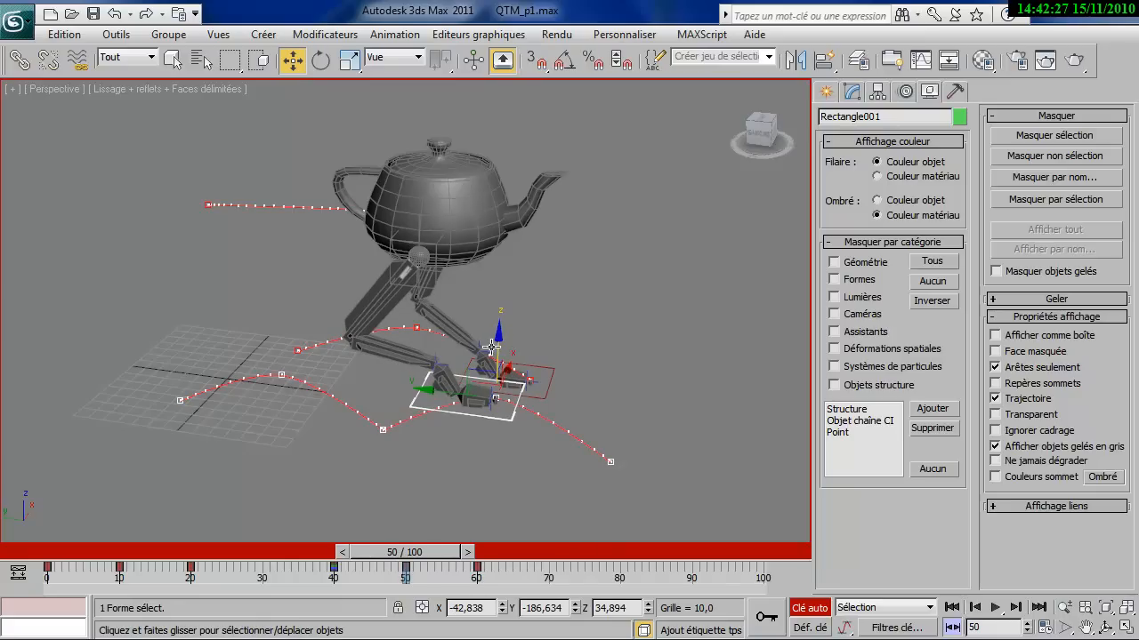
# Step: At frame 60, move the teapot forward to about Y -230.8, keeping its height at Z 115.5
pyautogui.moveTo(446, 558); pyautogui.dragTo(509, 552)
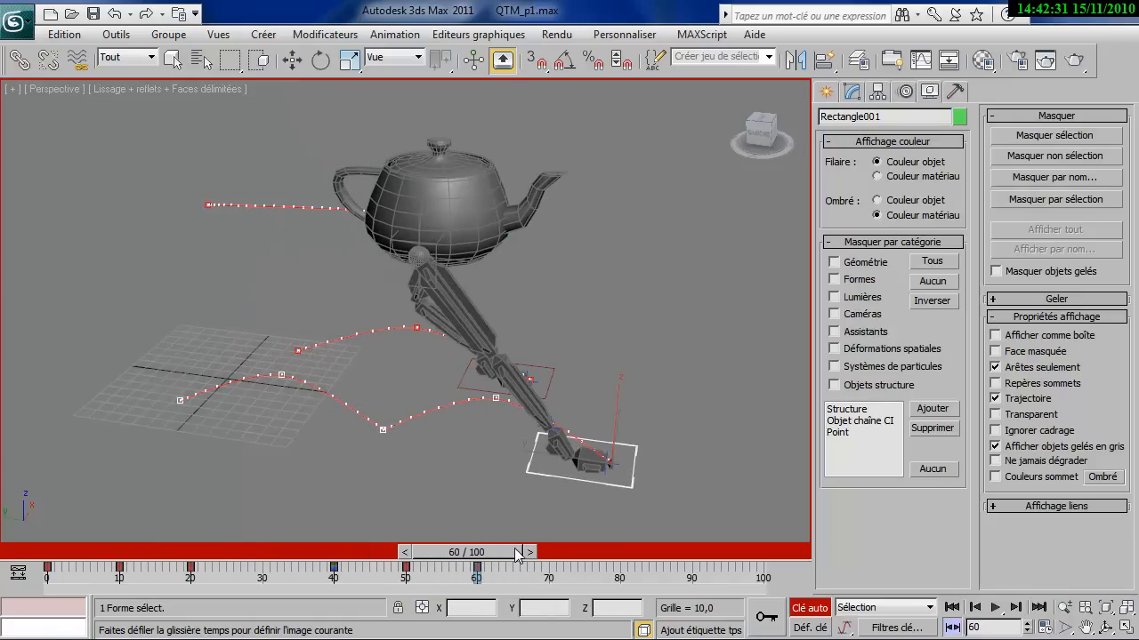
pyautogui.click(431, 203)
pyautogui.moveTo(377, 230); pyautogui.dragTo(517, 304)
# Step: Raise the teapot slightly at frame 50, and at frame 10 lift it to about Z 129.6 to make the body bob
pyautogui.moveTo(467, 547); pyautogui.dragTo(411, 554)
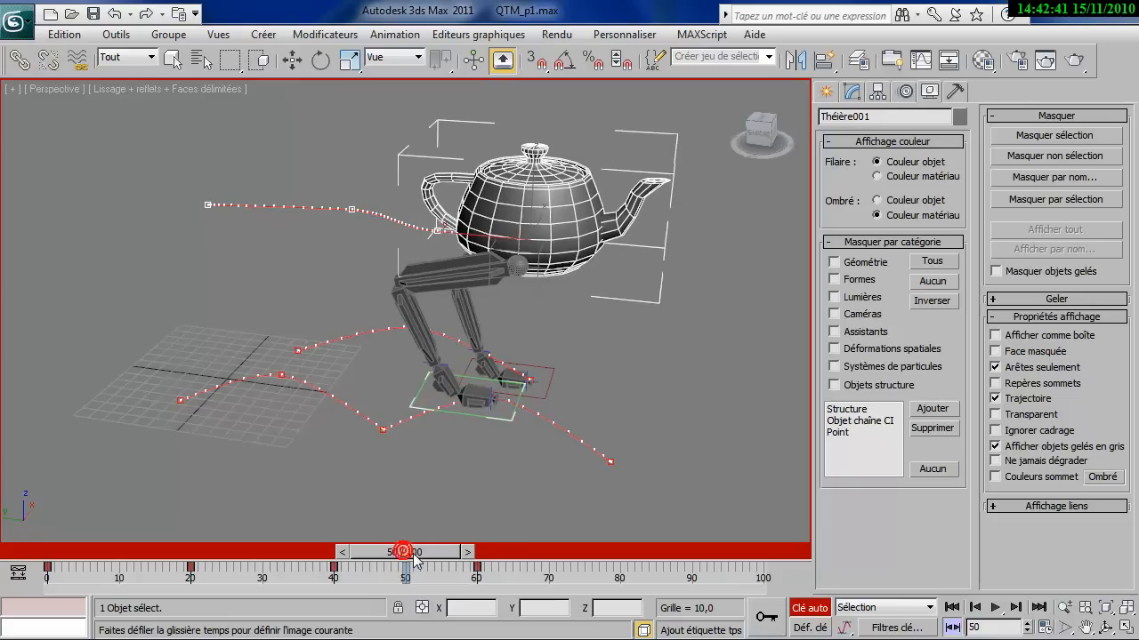
pyautogui.moveTo(528, 186); pyautogui.dragTo(530, 168)
pyautogui.moveTo(420, 553); pyautogui.dragTo(153, 569)
pyautogui.press('w')
pyautogui.moveTo(260, 159); pyautogui.dragTo(261, 152)
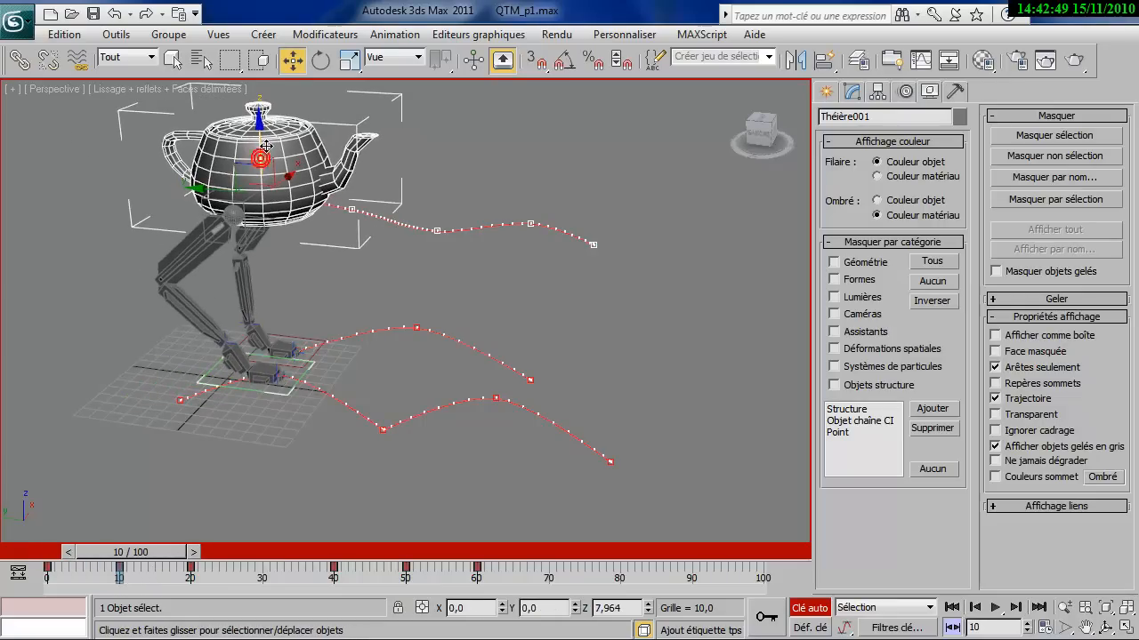
# Step: Key the red foot control at frame 60, and at frame 80 move it forward along the ground for its next step
pyautogui.moveTo(147, 555); pyautogui.dragTo(488, 595)
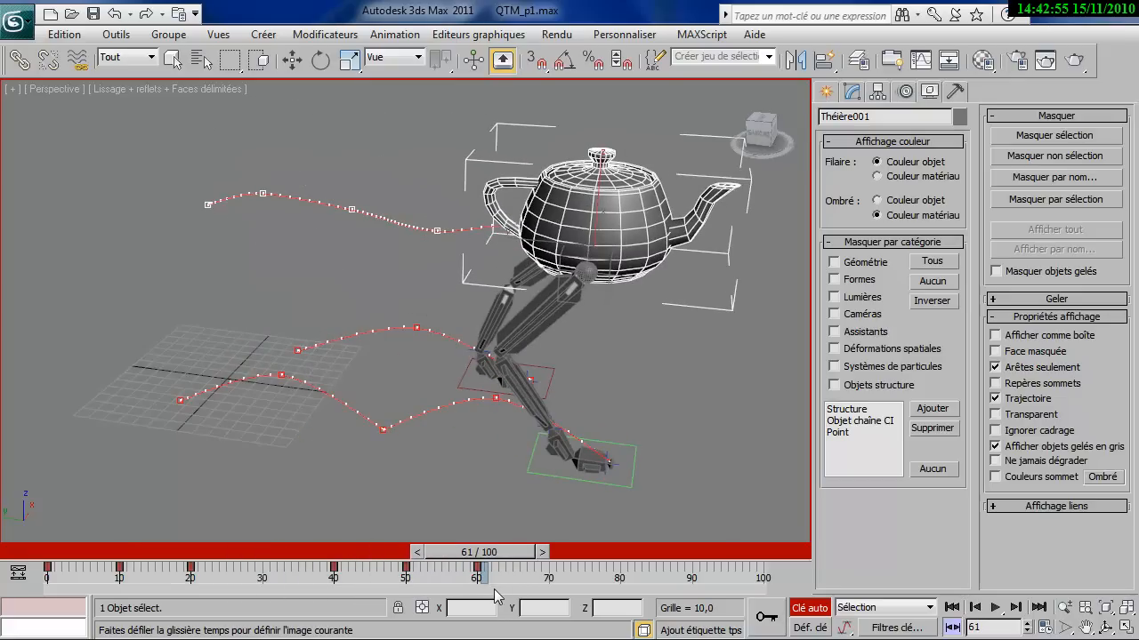
pyautogui.press('w')
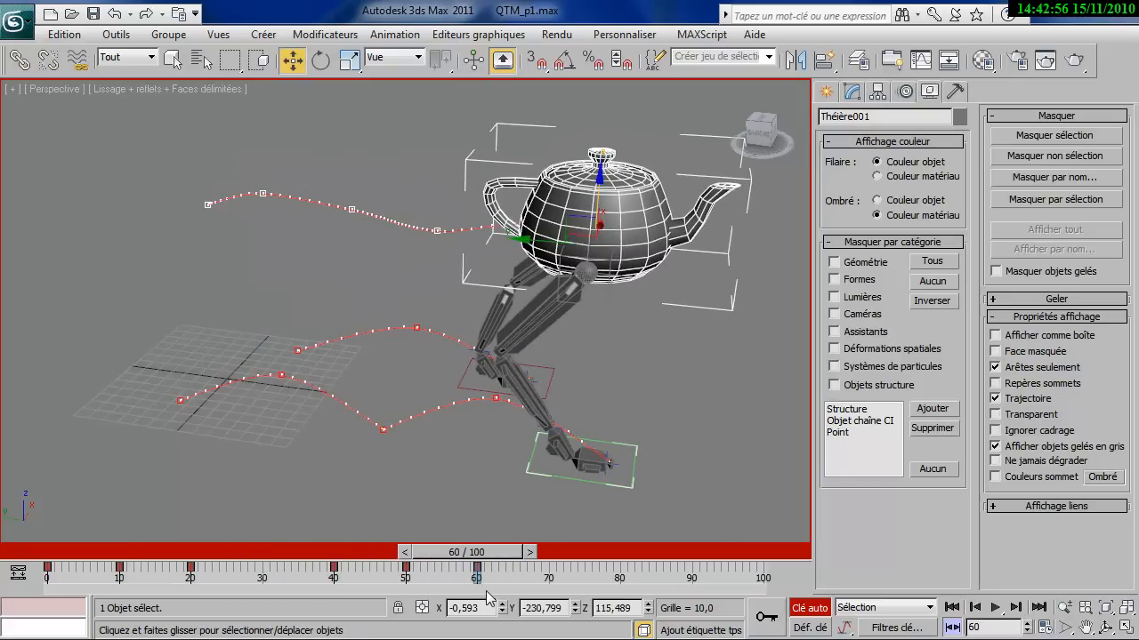
pyautogui.click(459, 378)
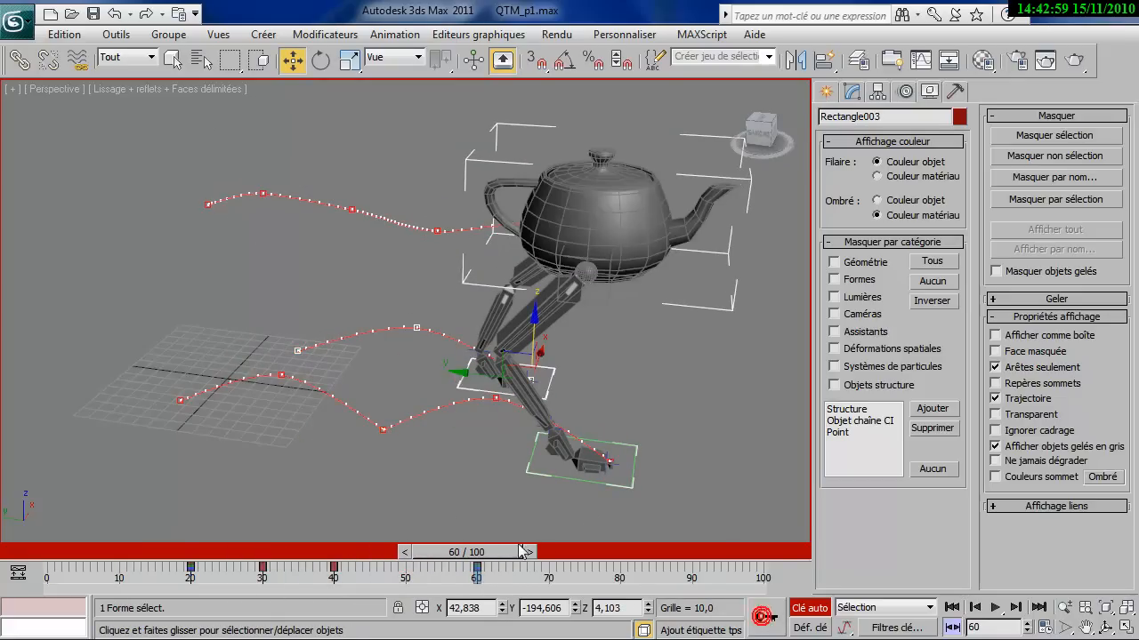
pyautogui.keyDown('alt'); pyautogui.moveTo(677, 382); pyautogui.dragTo(492, 273, button='middle'); pyautogui.keyUp('alt')
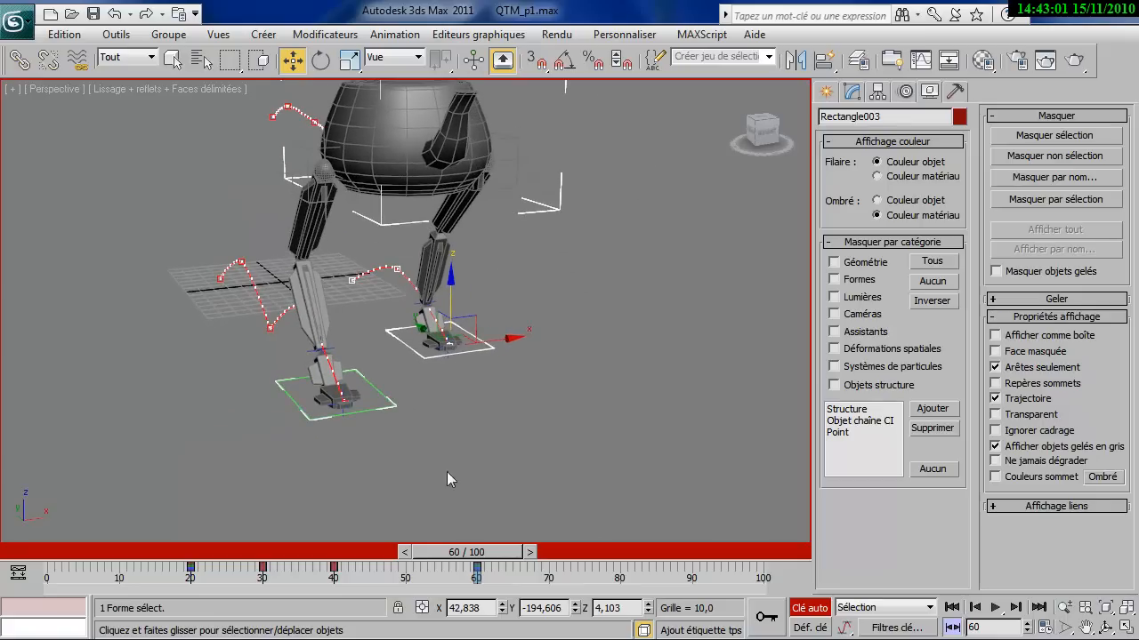
pyautogui.moveTo(476, 558); pyautogui.dragTo(612, 585)
pyautogui.press('w')
pyautogui.keyDown('alt'); pyautogui.moveTo(444, 398); pyautogui.dragTo(545, 400, button='middle'); pyautogui.keyUp('alt')
pyautogui.moveTo(440, 327); pyautogui.dragTo(528, 356)
# Step: At frame 70, raise the red foot control to about Z 17.4 to arc its second step
pyautogui.moveTo(612, 553); pyautogui.dragTo(543, 554)
pyautogui.moveTo(533, 290); pyautogui.dragTo(534, 271)
pyautogui.rightClick(504, 305)
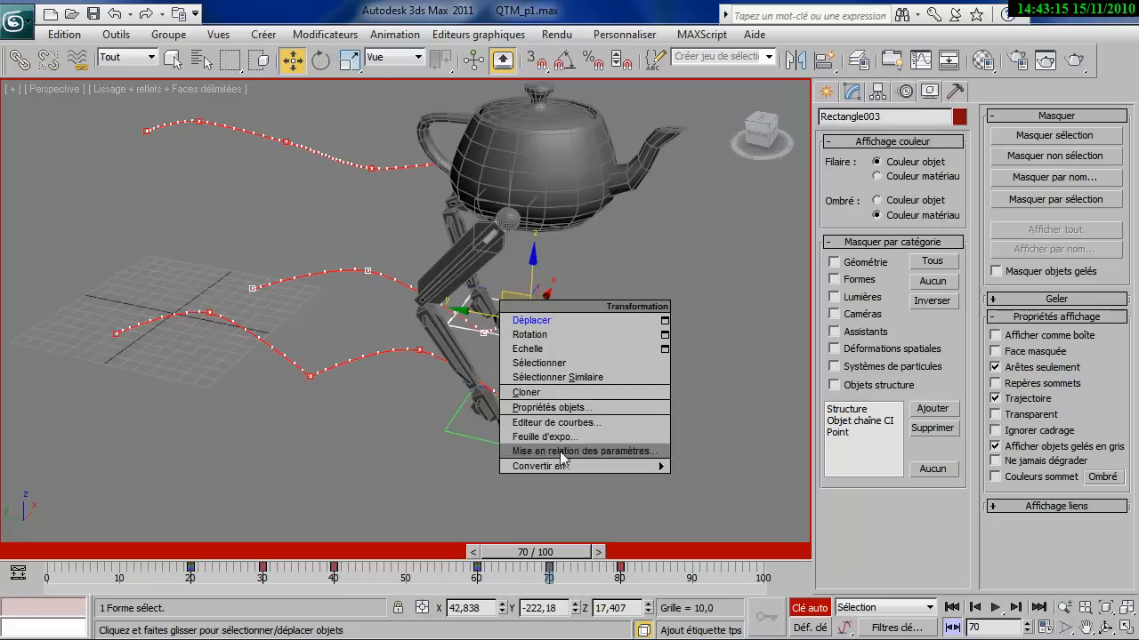
# Step: At frame 10, view the character from the front and rotate the teapot sideways by about 8.6 degrees
pyautogui.keyDown('alt'); pyautogui.moveTo(702, 531); pyautogui.dragTo(522, 541, button='middle'); pyautogui.keyUp('alt')
pyautogui.moveTo(523, 550); pyautogui.dragTo(275, 576)
pyautogui.press('w')
pyautogui.moveTo(495, 404)
pyautogui.keyDown('alt'); pyautogui.mouseDown(button='middle')
pyautogui.moveTo(528, 385)
pyautogui.moveTo(514, 392)
pyautogui.mouseUp(button='middle'); pyautogui.keyUp('alt')
pyautogui.moveTo(269, 552); pyautogui.dragTo(153, 563)
pyautogui.click(394, 143)
pyautogui.rightClick(348, 303)
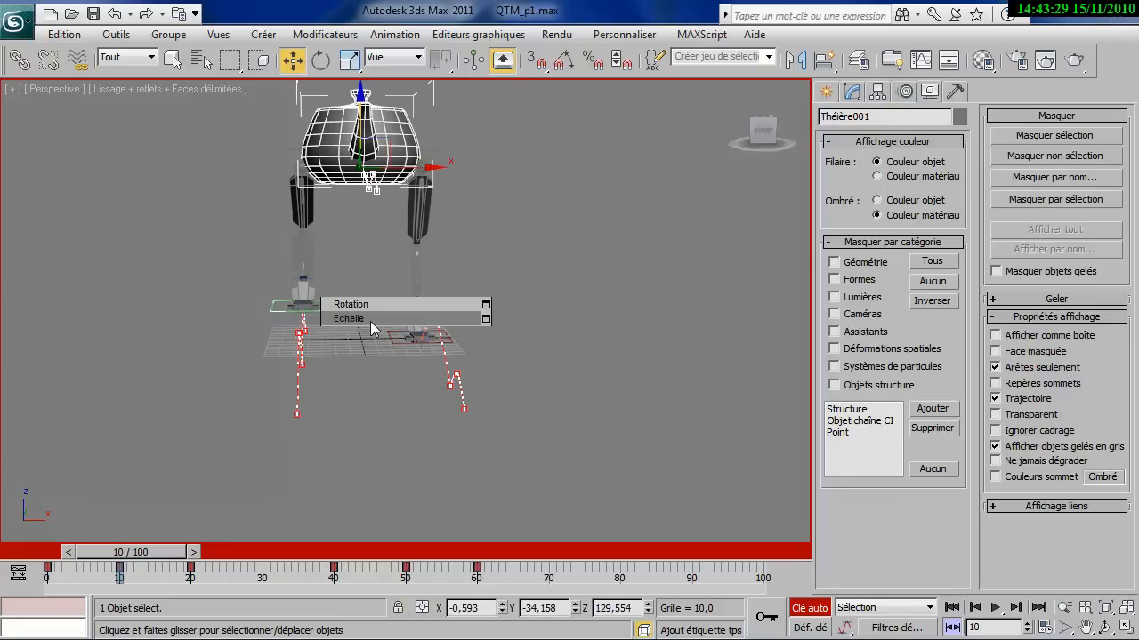
pyautogui.click(374, 304)
pyautogui.moveTo(412, 115); pyautogui.dragTo(414, 121)
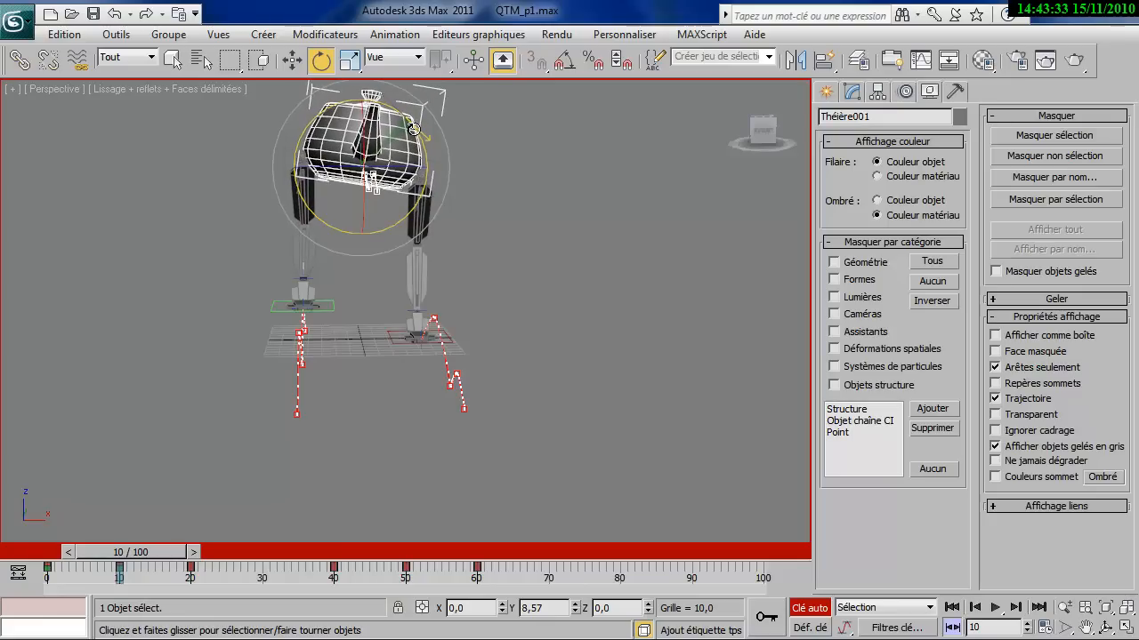
# Step: At frame 20, rotate the teapot back to nearly level, at about 0.9 degrees on X
pyautogui.moveTo(135, 555); pyautogui.dragTo(213, 565)
pyautogui.press('e')
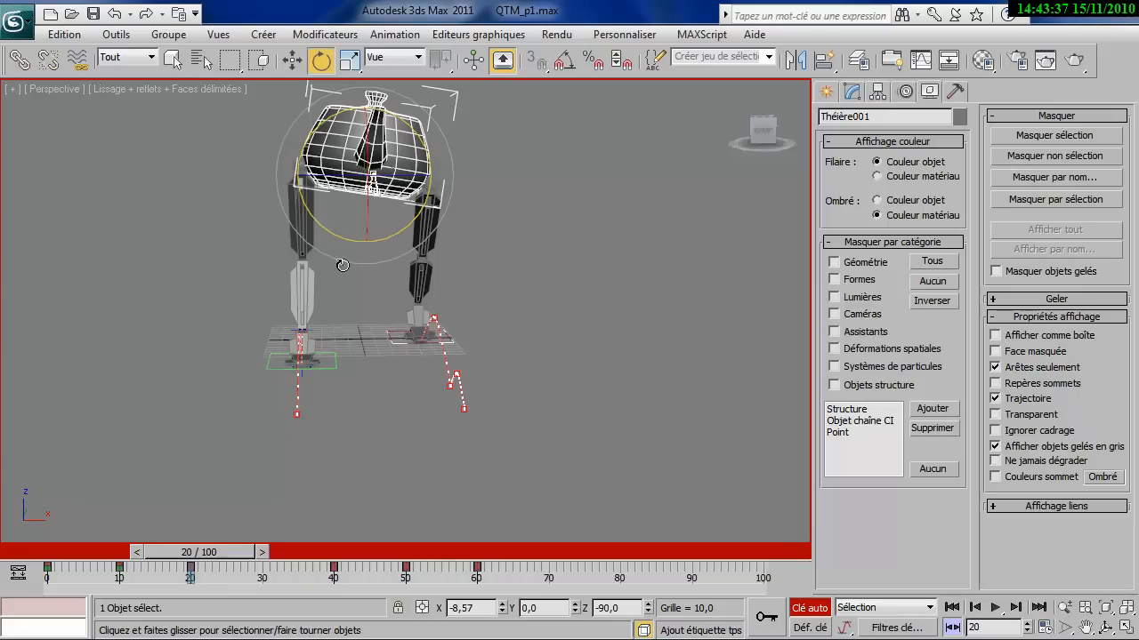
pyautogui.moveTo(344, 111); pyautogui.dragTo(328, 120)
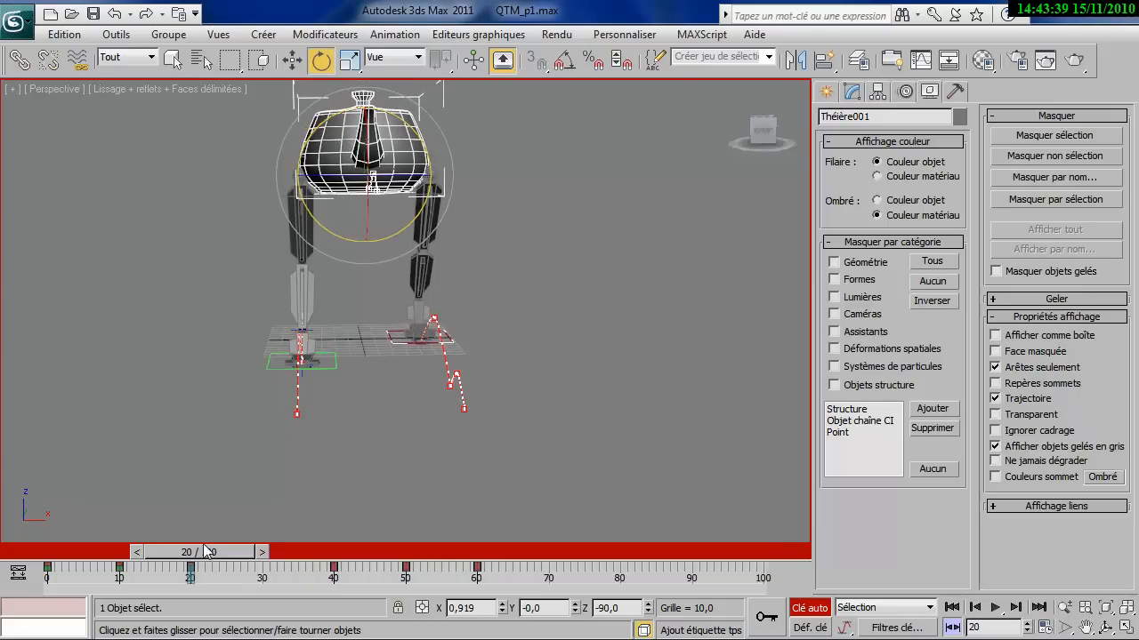